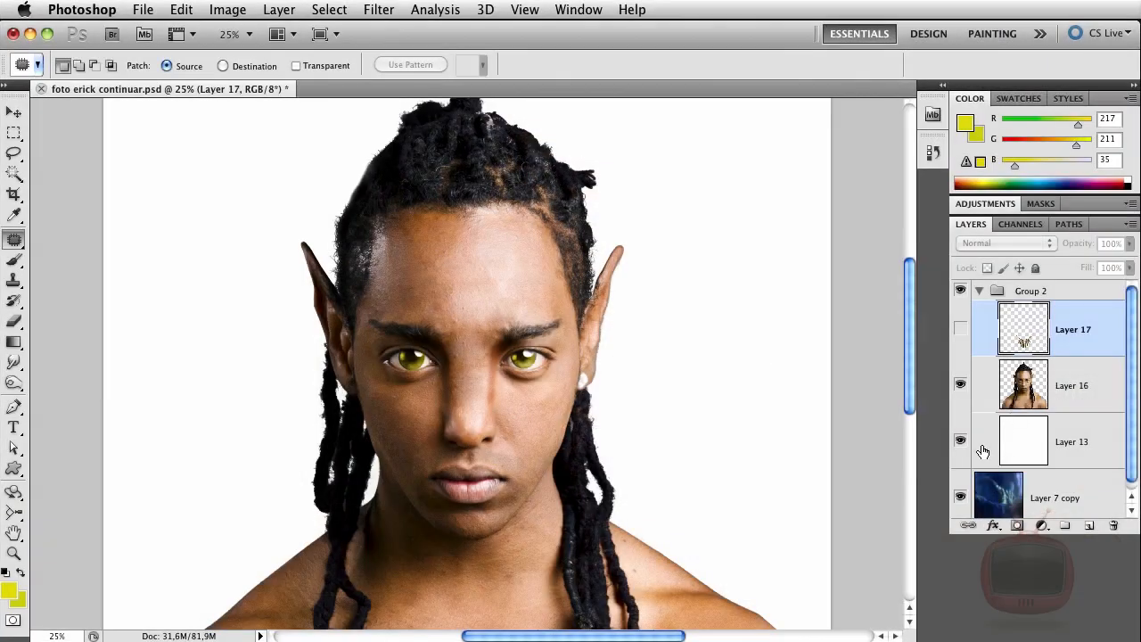
Step: Hide Layer 13 and Layer 7 copy, and add a Hue/Saturation adjustment layer masked to the outline of Layer 16
left_click(961, 443)
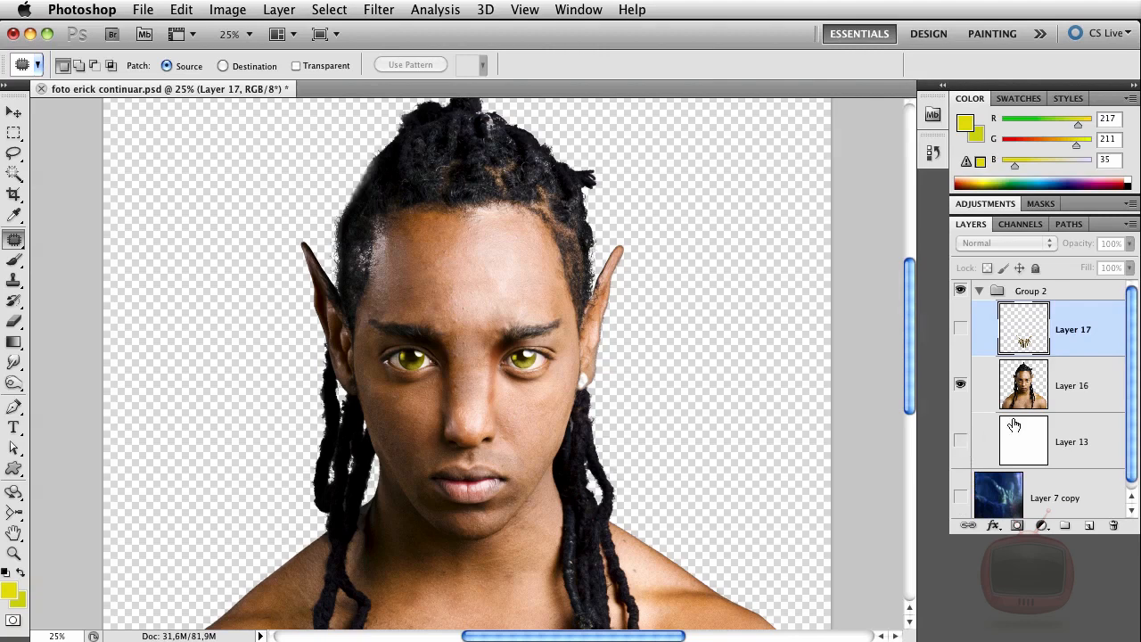
left_click(1057, 403)
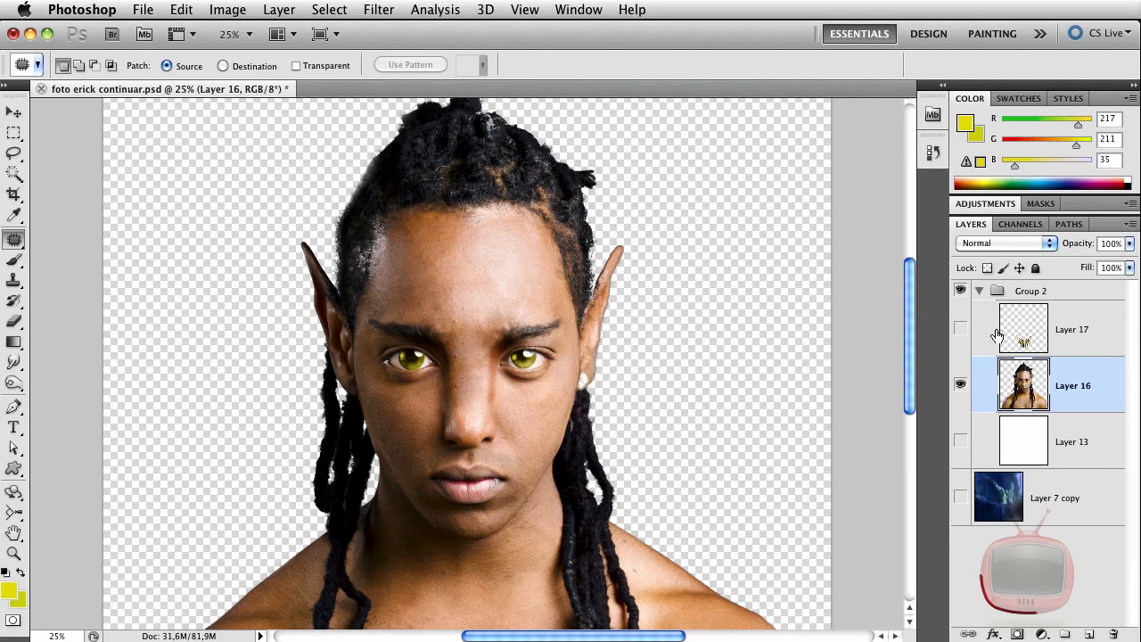
left_click(1025, 390, "super")
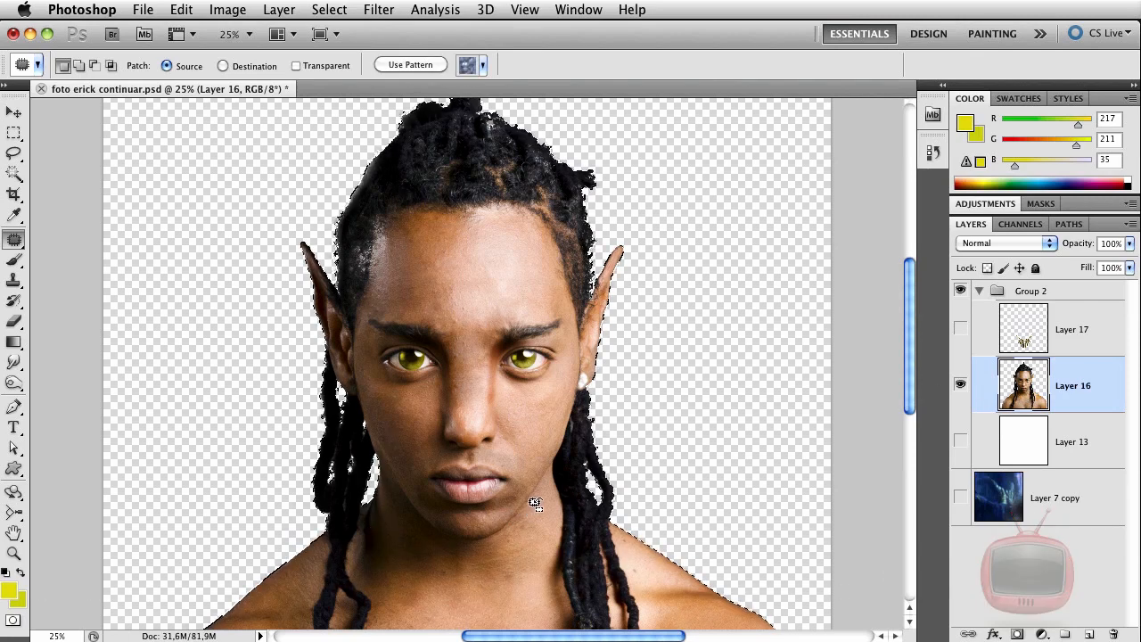
left_click(1042, 634)
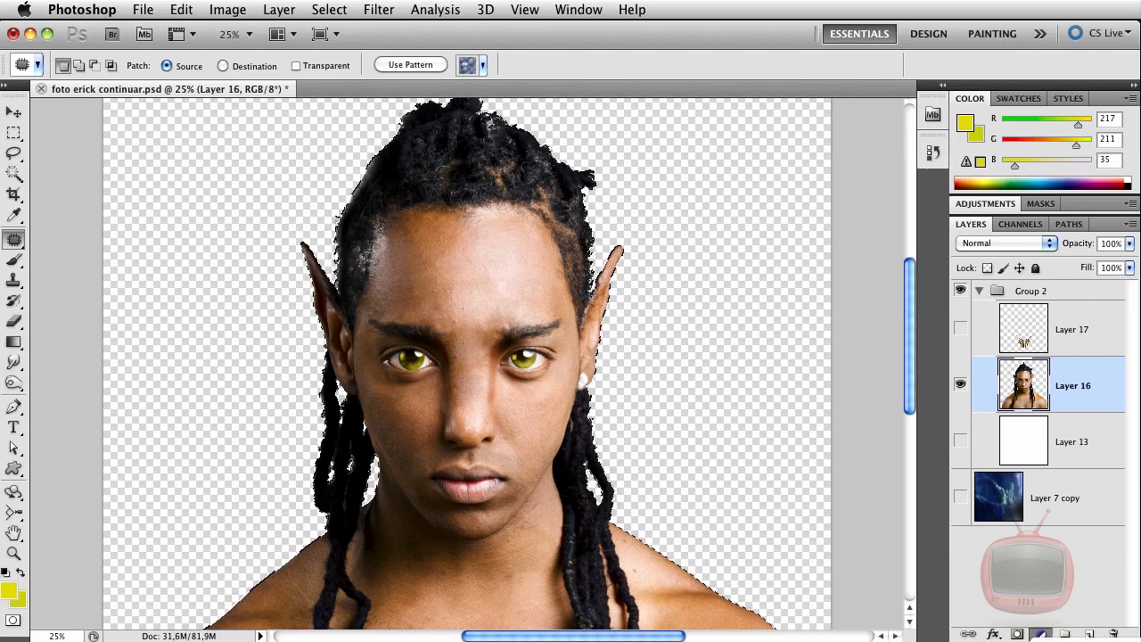
left_click(1074, 640)
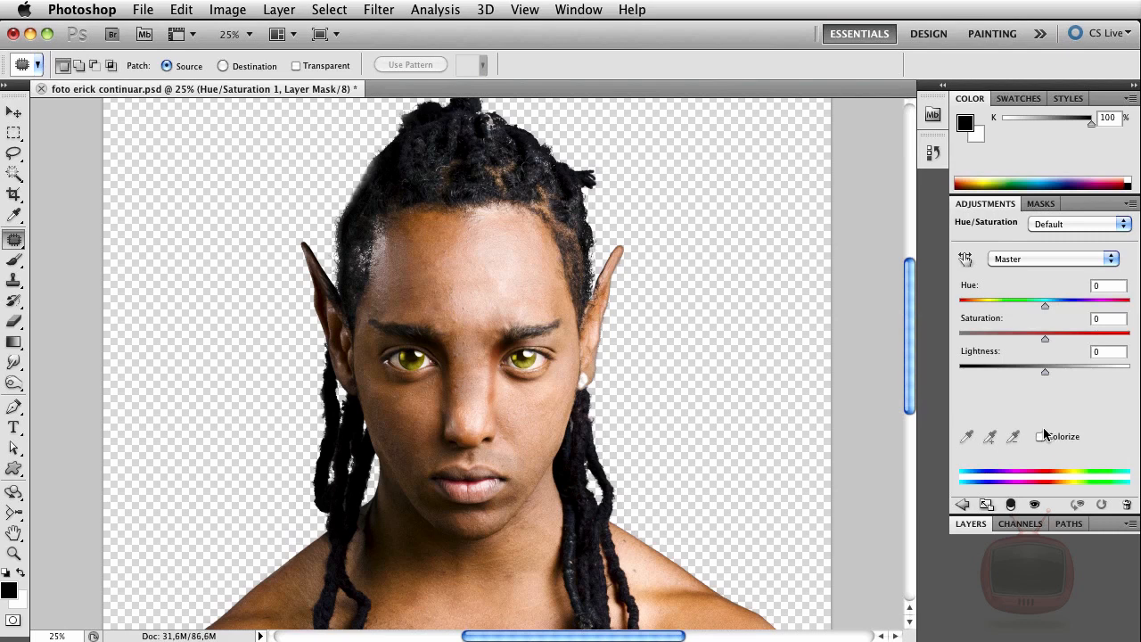
Step: Colorize the man blue in the Hue/Saturation adjustment with hue 198, saturation 45 and lightness -21
left_click(1040, 436)
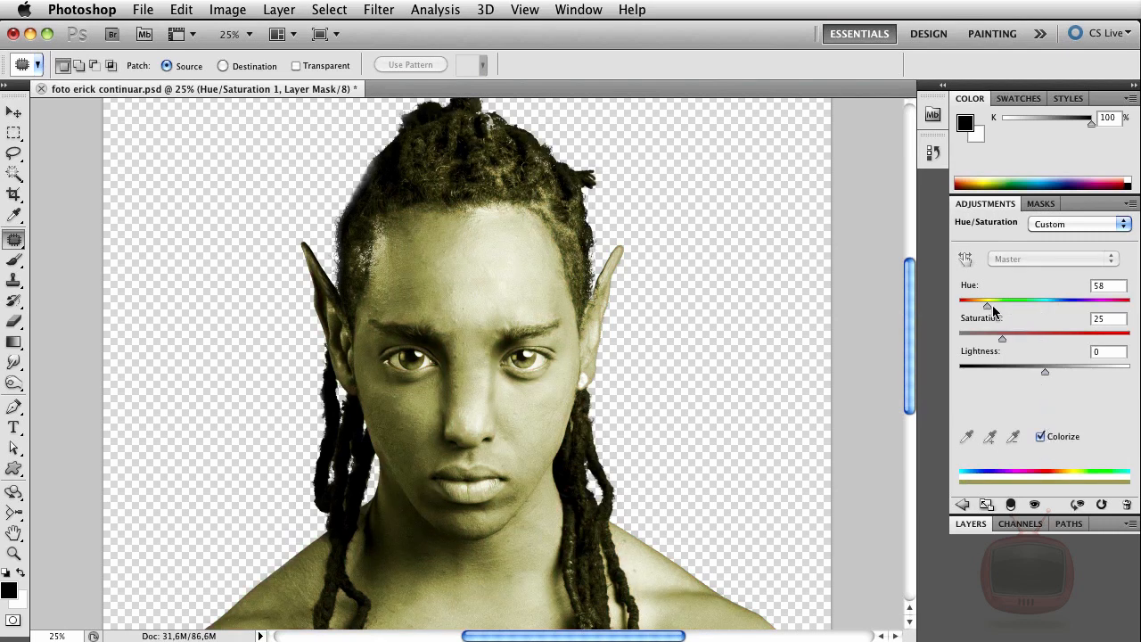
left_click_drag(991, 308, 1062, 311)
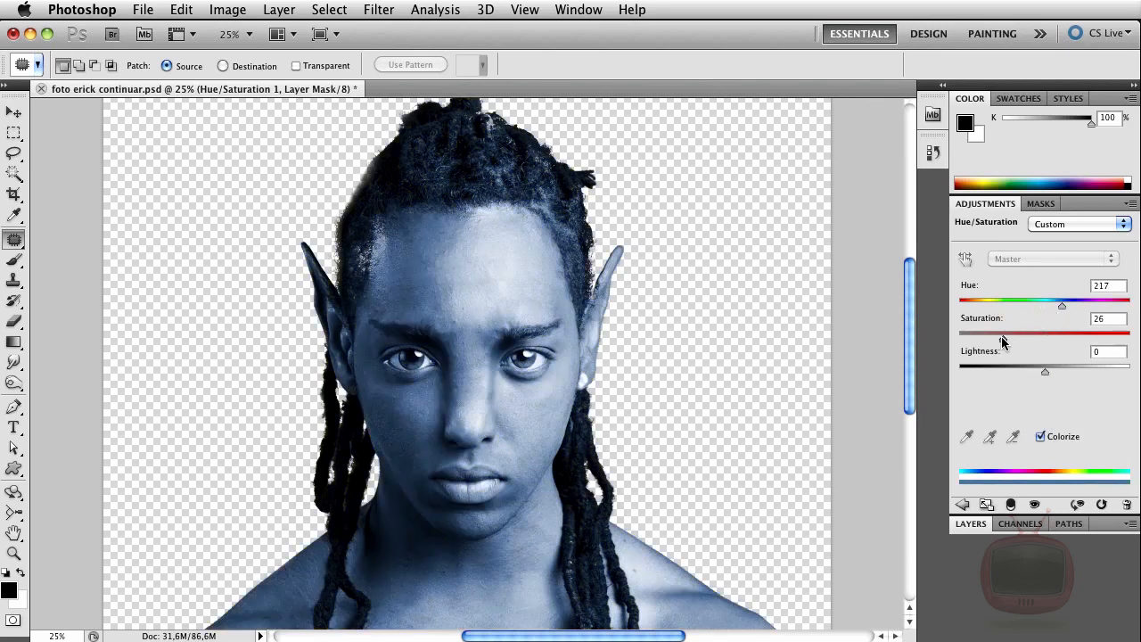
left_click_drag(1001, 336, 1034, 337)
left_click_drag(1048, 378, 1027, 375)
left_click_drag(1060, 307, 1050, 306)
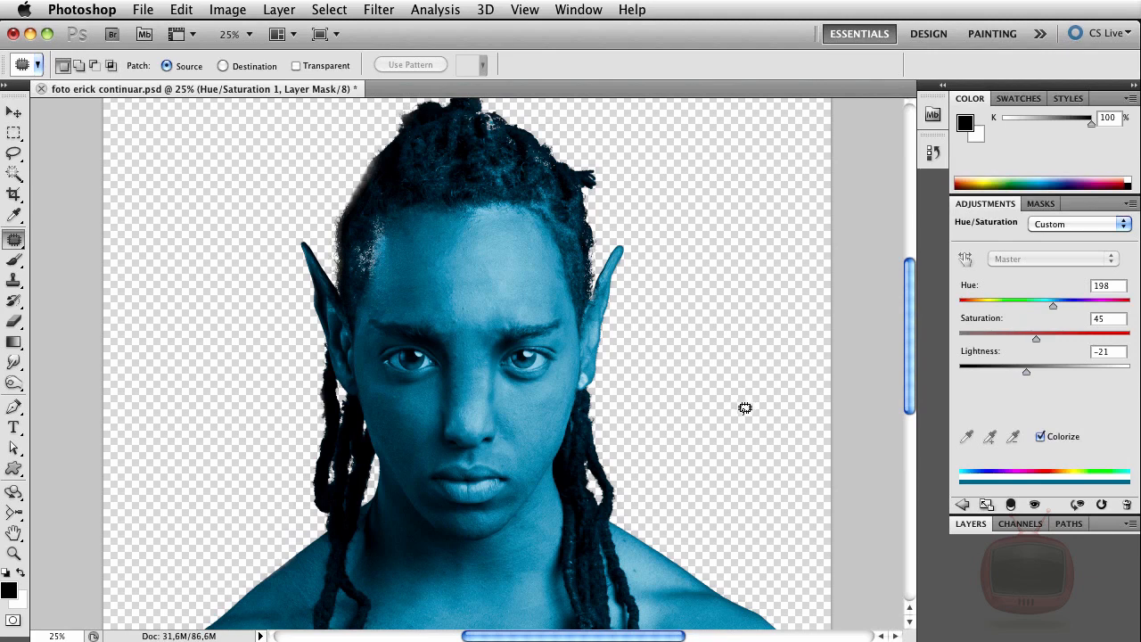
left_click(973, 523)
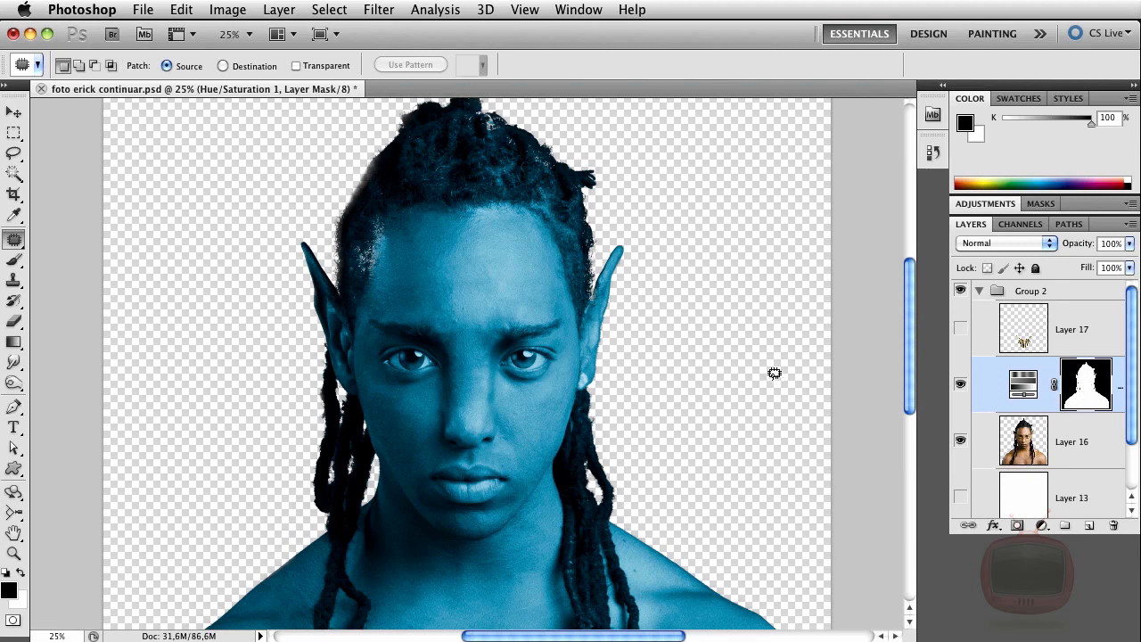
Step: Paint black over both eyes on the Hue/Saturation mask with a 40 px brush to bring back their original colour
key("super+plus")
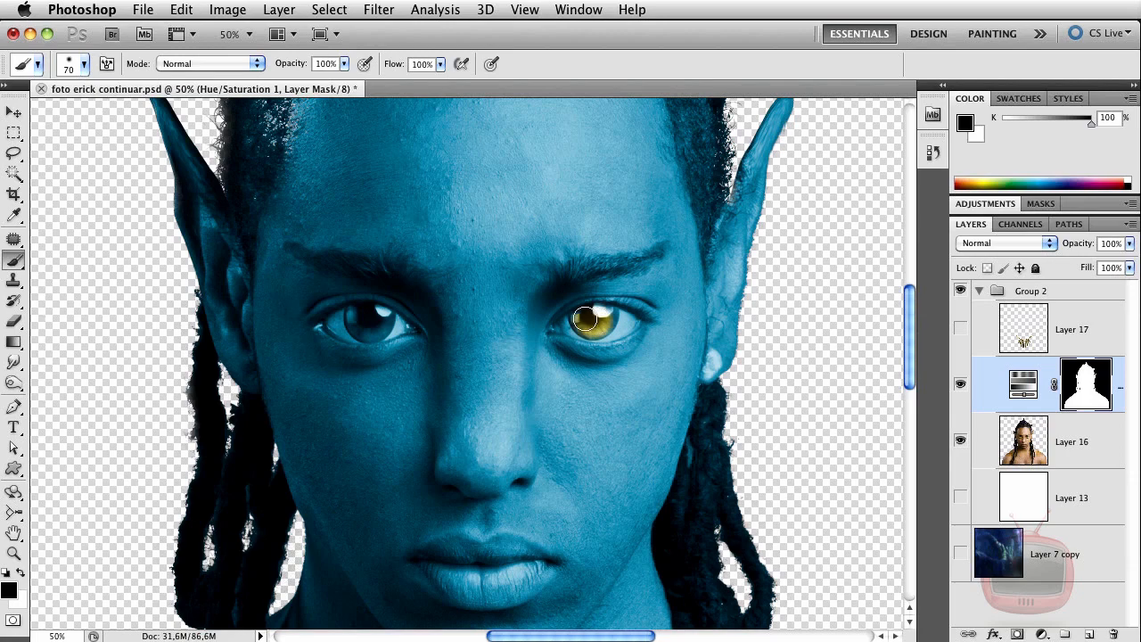
key("super+plus")
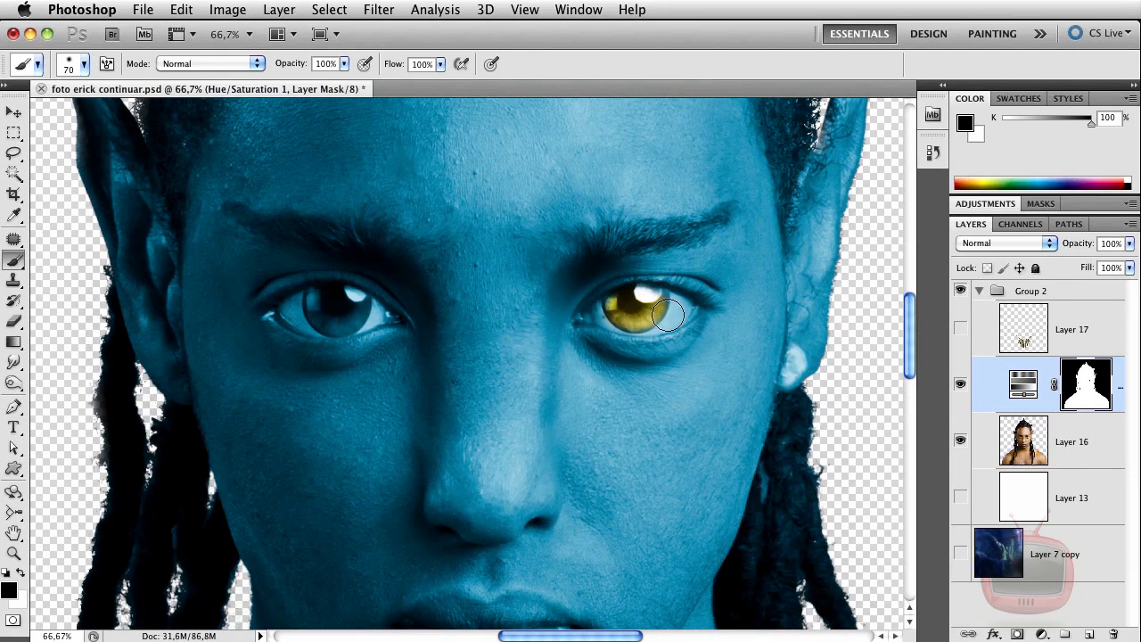
key("bracketleft")
key("bracketleft")
key("bracketleft")
mouse_move(668, 312)
left_mouse_down()
mouse_move(607, 310)
mouse_move(678, 306)
mouse_move(614, 317)
mouse_move(638, 319)
left_mouse_up()
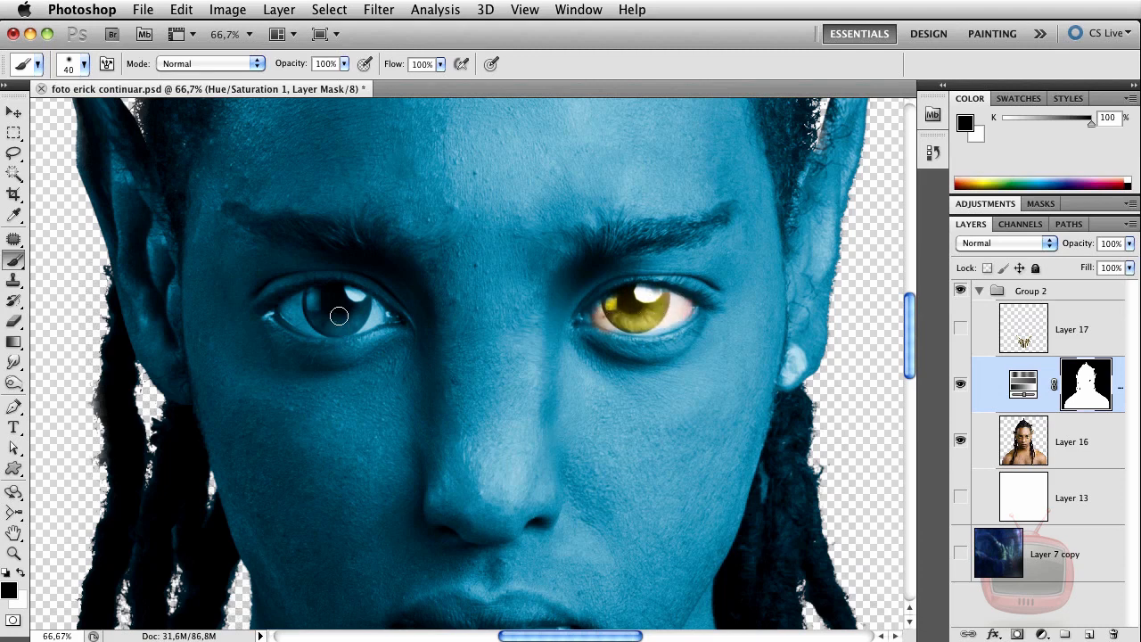
mouse_move(339, 316)
left_mouse_down()
mouse_move(330, 303)
mouse_move(353, 303)
mouse_move(321, 314)
mouse_move(342, 301)
mouse_move(370, 321)
mouse_move(314, 306)
mouse_move(290, 314)
mouse_move(320, 328)
mouse_move(299, 303)
mouse_move(369, 321)
mouse_move(314, 319)
left_mouse_up()
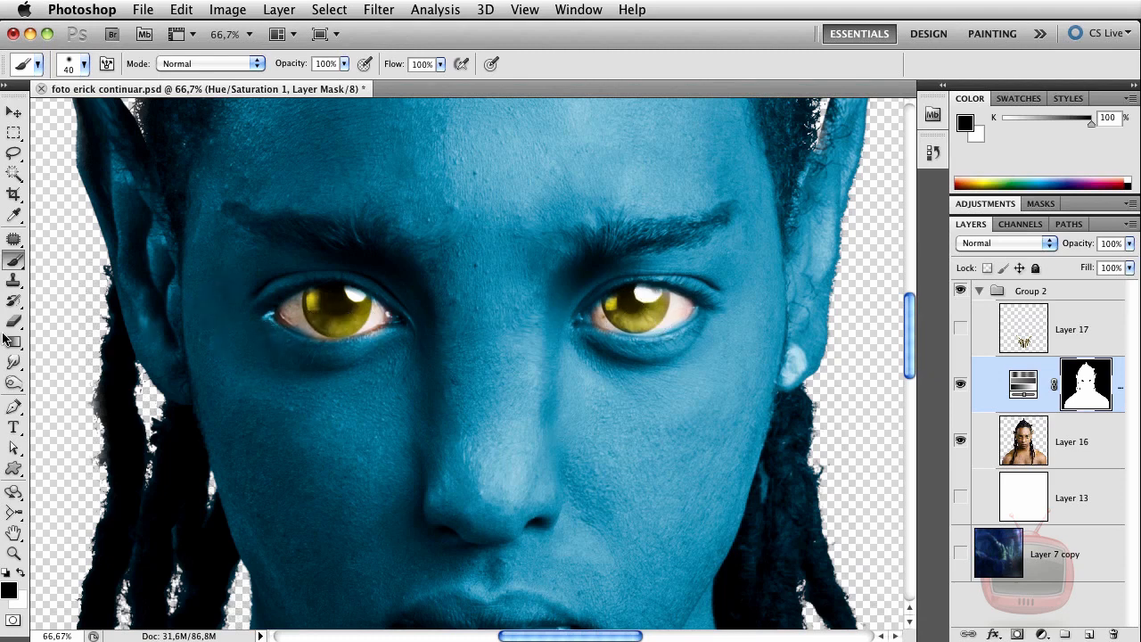
Step: Desaturate the whites of the eyes on Layer 16 using the Sponge tool at 71% flow with a 25 px tip
left_click_drag(14, 383, 68, 420)
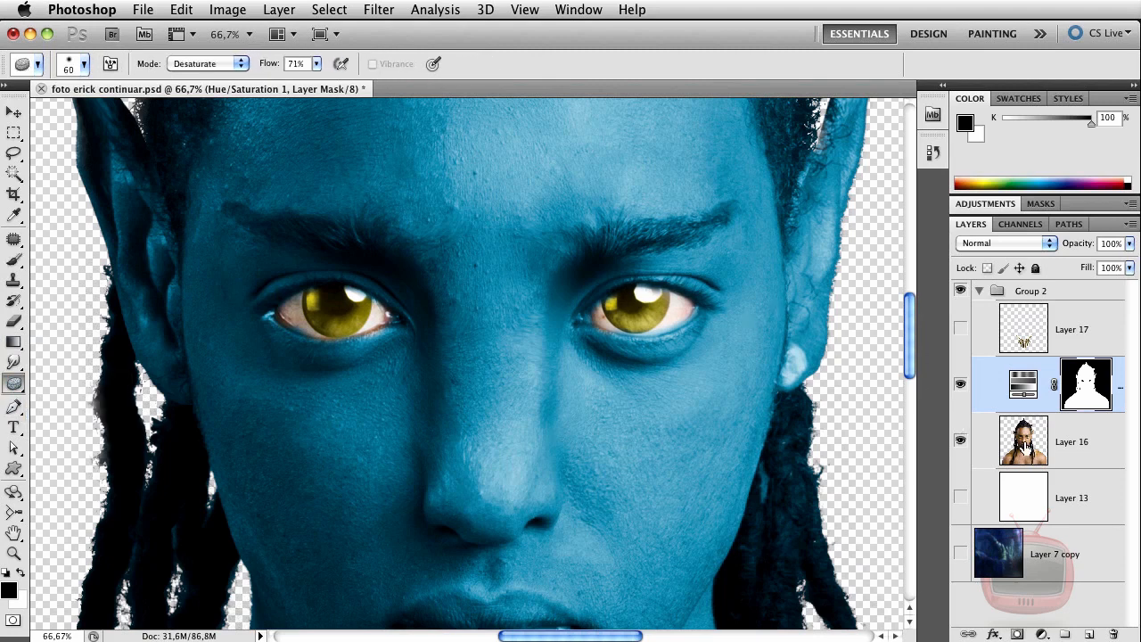
left_click(1027, 455)
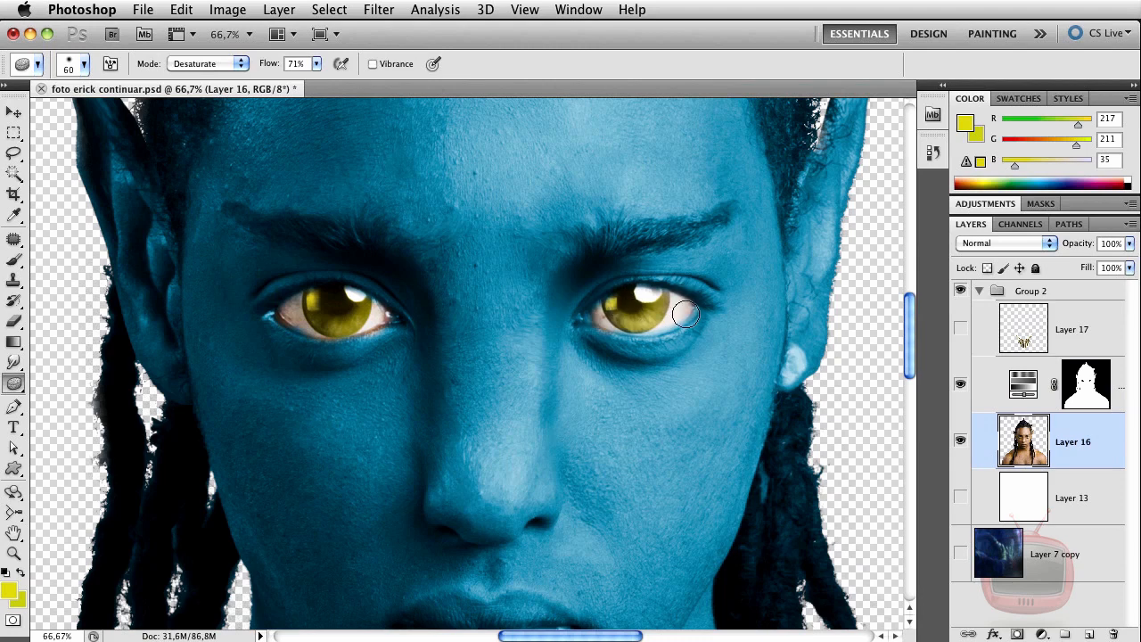
key("bracketleft")
key("bracketleft")
key("bracketleft")
key("bracketleft")
Step: Paint black over the lips on the Hue/Saturation mask with a 40 px brush at 43% opacity to soften their blue tint
left_click(1092, 405)
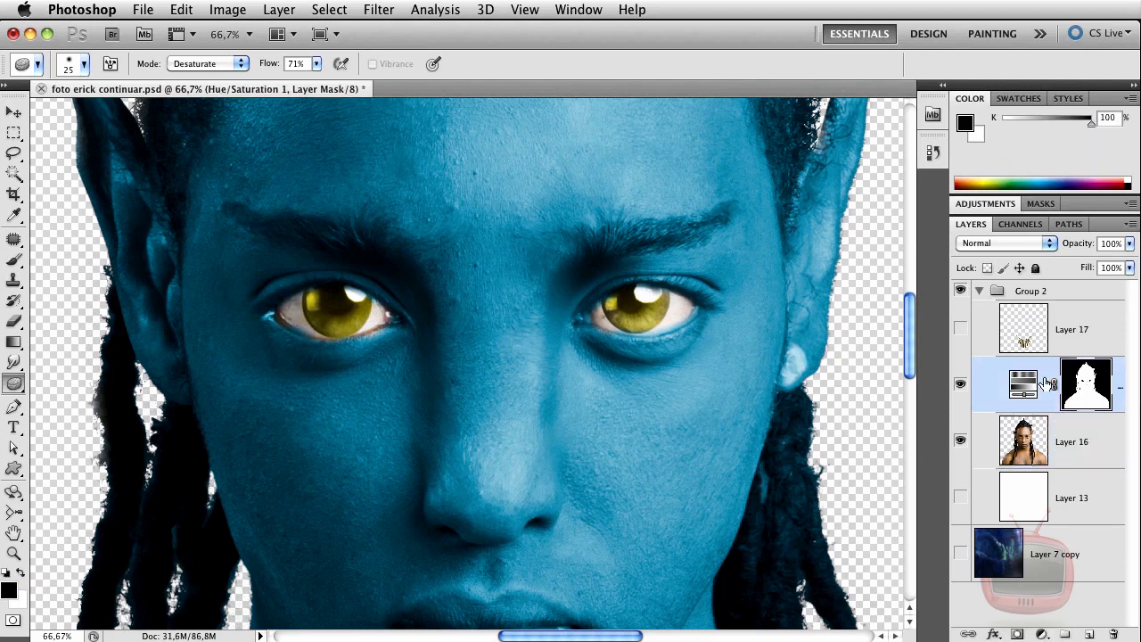
left_click_drag(634, 461, 614, 280)
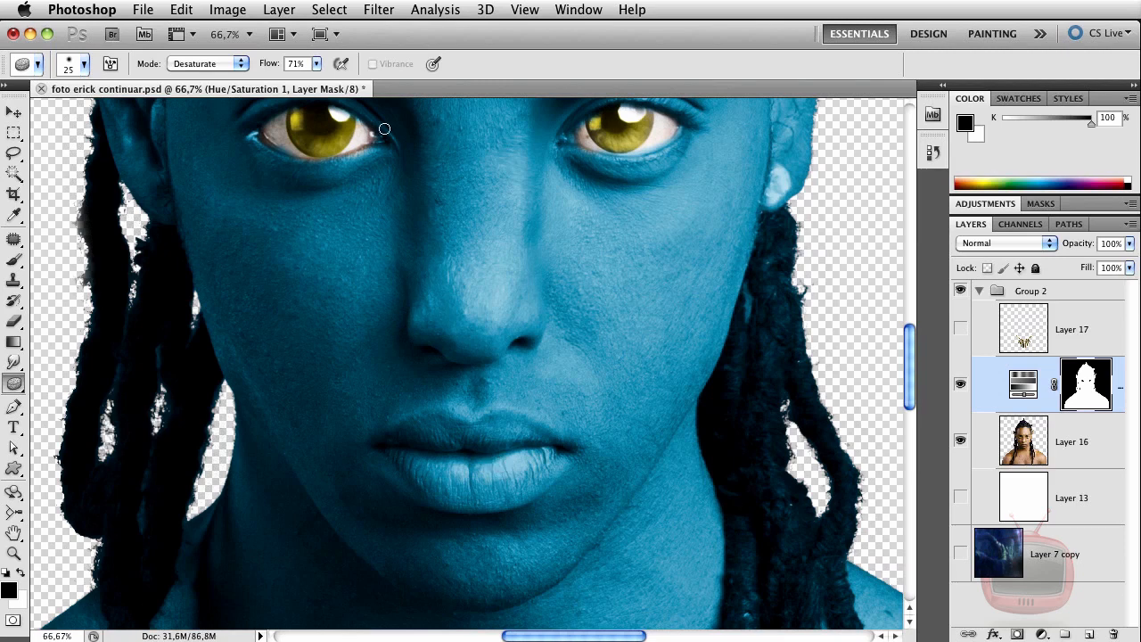
left_click(13, 259)
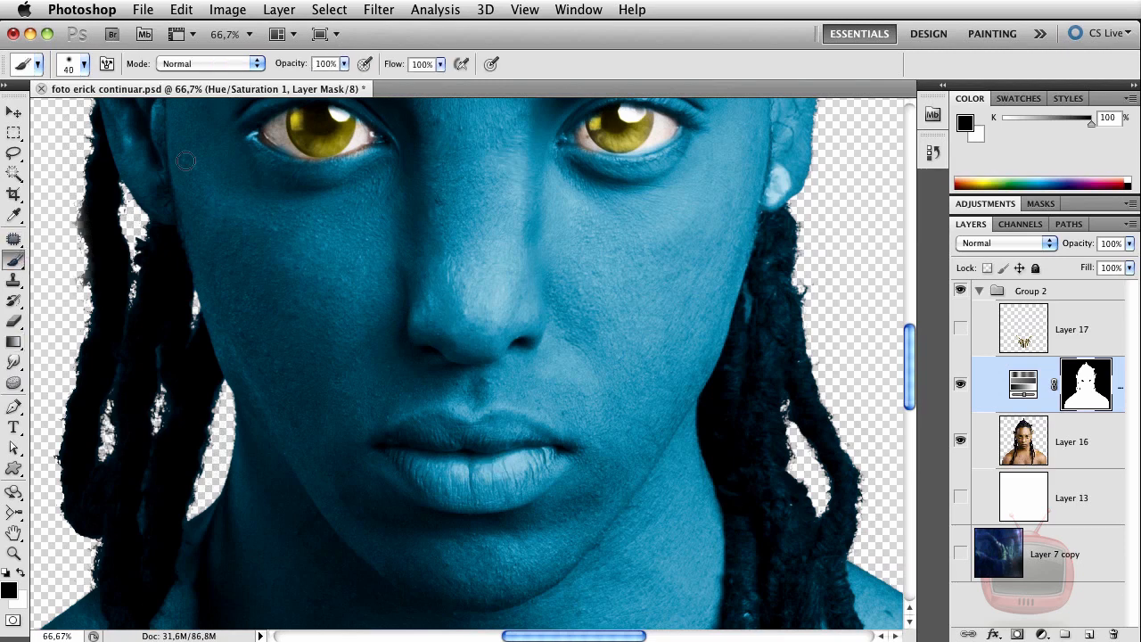
left_click(343, 63)
left_click_drag(346, 83, 298, 85)
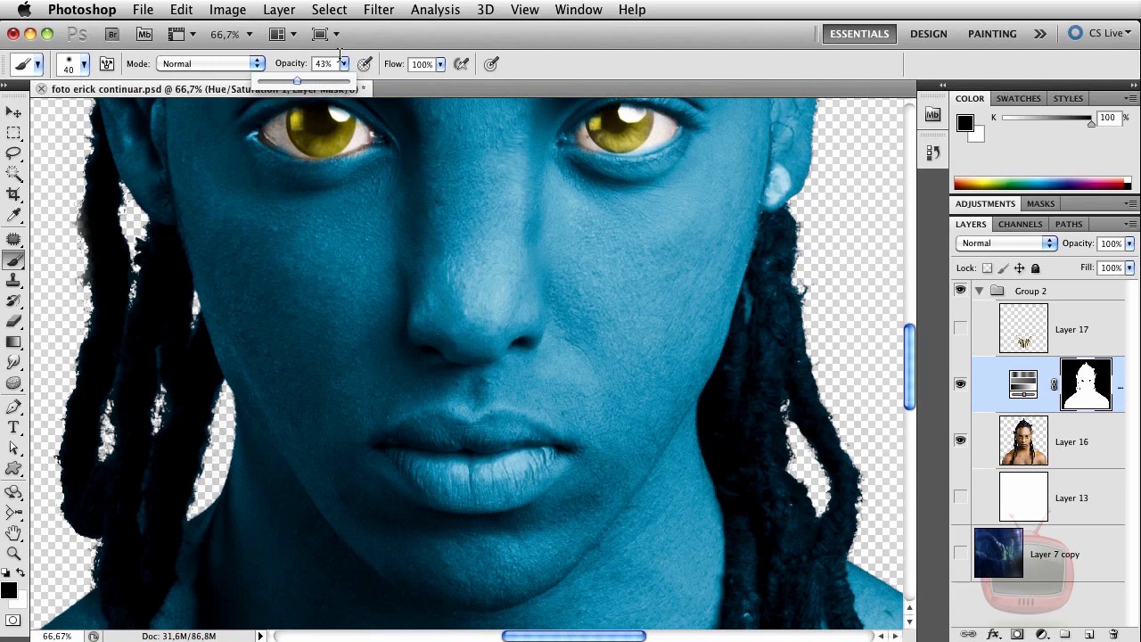
left_click_drag(395, 40, 403, 42)
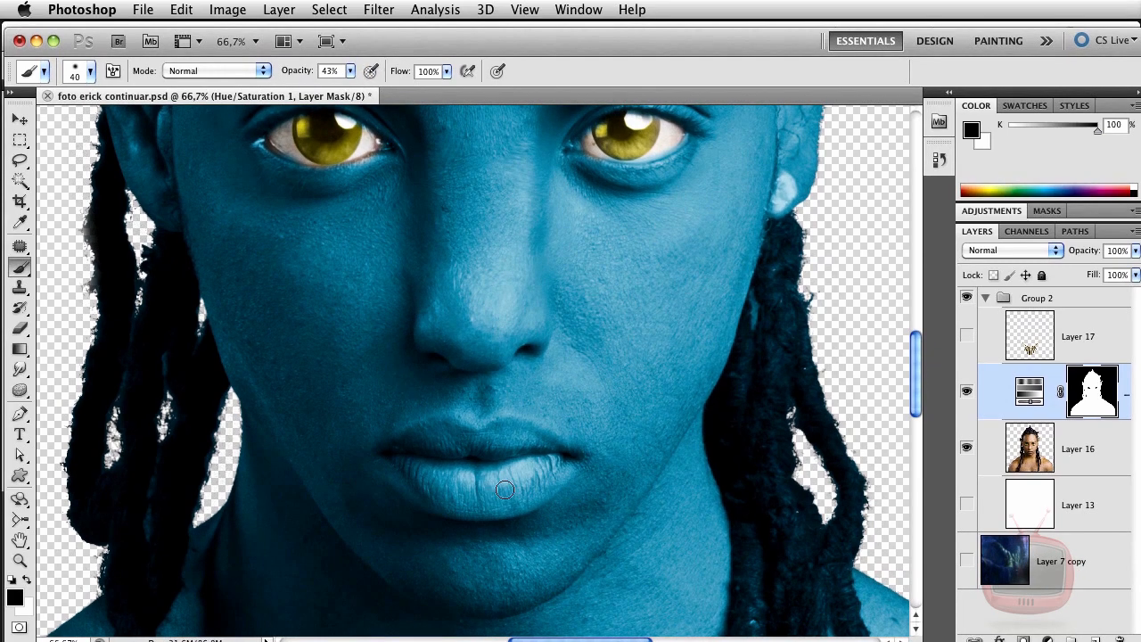
mouse_move(501, 507)
left_mouse_down()
mouse_move(442, 466)
mouse_move(488, 454)
mouse_move(409, 453)
mouse_move(424, 438)
mouse_move(493, 440)
mouse_move(545, 459)
mouse_move(512, 472)
mouse_move(532, 439)
mouse_move(515, 463)
mouse_move(557, 472)
mouse_move(495, 514)
mouse_move(448, 497)
mouse_move(438, 488)
mouse_move(452, 474)
mouse_move(415, 476)
mouse_move(416, 456)
mouse_move(401, 464)
mouse_move(416, 487)
mouse_move(423, 458)
left_mouse_up()
left_click_drag(499, 480, 554, 470)
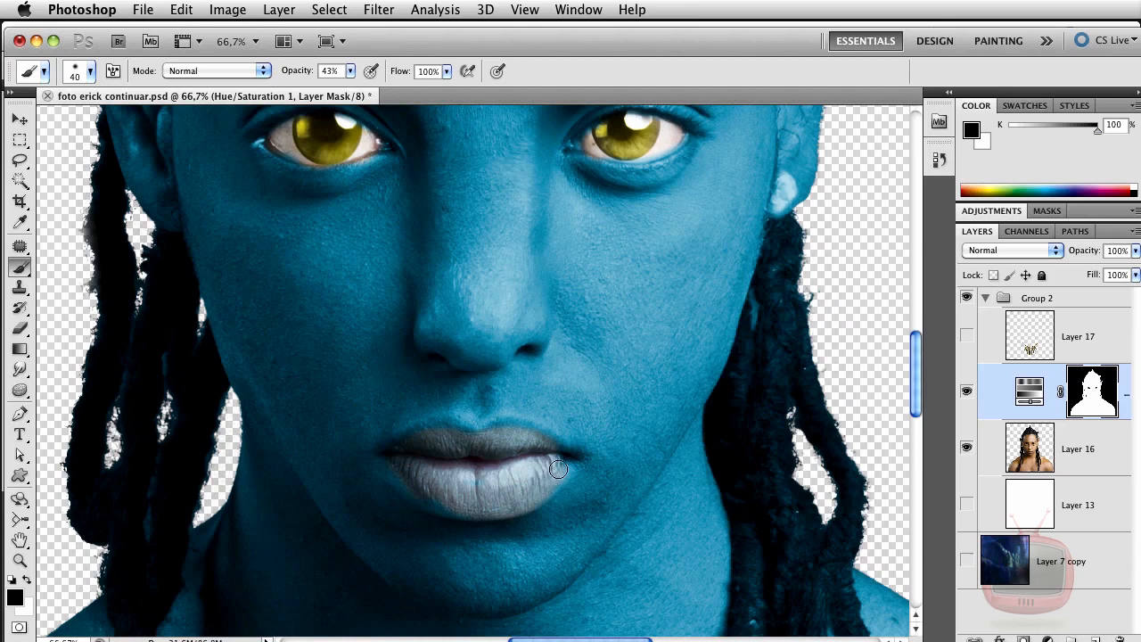
mouse_move(493, 429)
left_mouse_down()
mouse_move(419, 437)
mouse_move(565, 444)
left_mouse_up()
Step: Reduce the blue tint inside both ears by painting the Hue/Saturation mask black at 43% brush opacity
left_click_drag(683, 355, 662, 555)
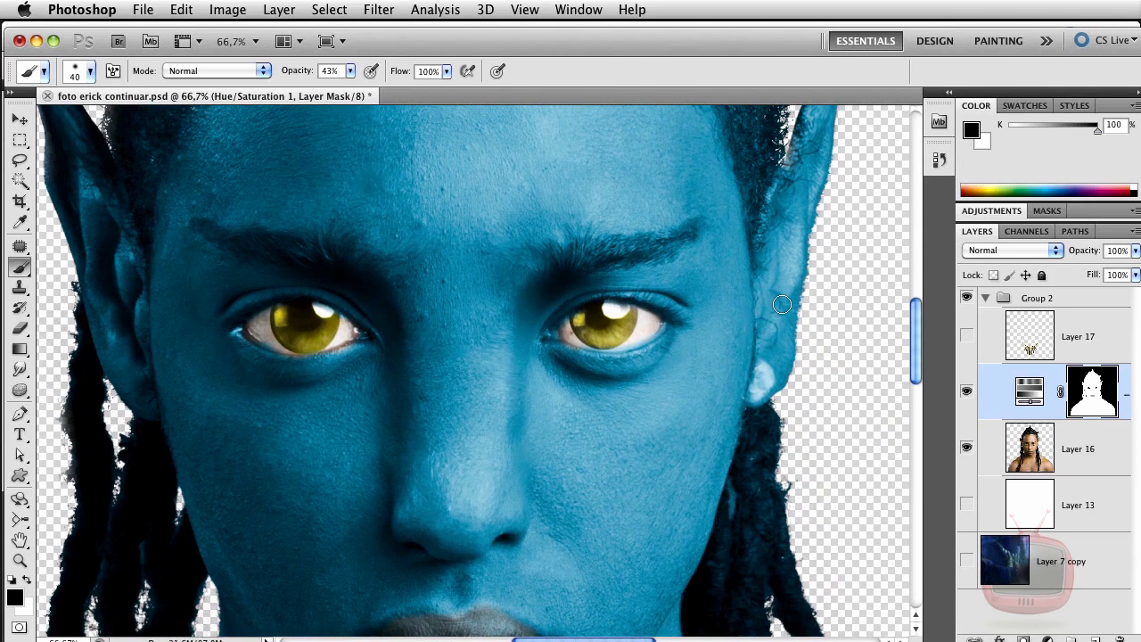
mouse_move(780, 305)
left_mouse_down()
mouse_move(762, 343)
mouse_move(784, 211)
mouse_move(769, 355)
mouse_move(759, 343)
mouse_move(777, 331)
mouse_move(787, 241)
left_mouse_up()
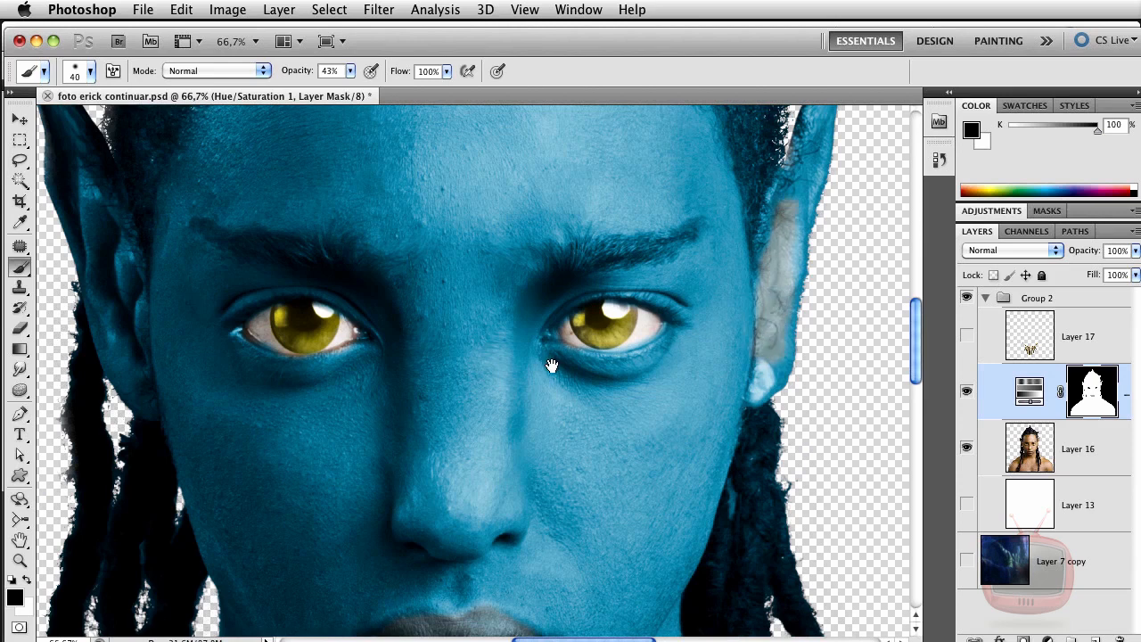
left_click_drag(555, 415, 728, 438)
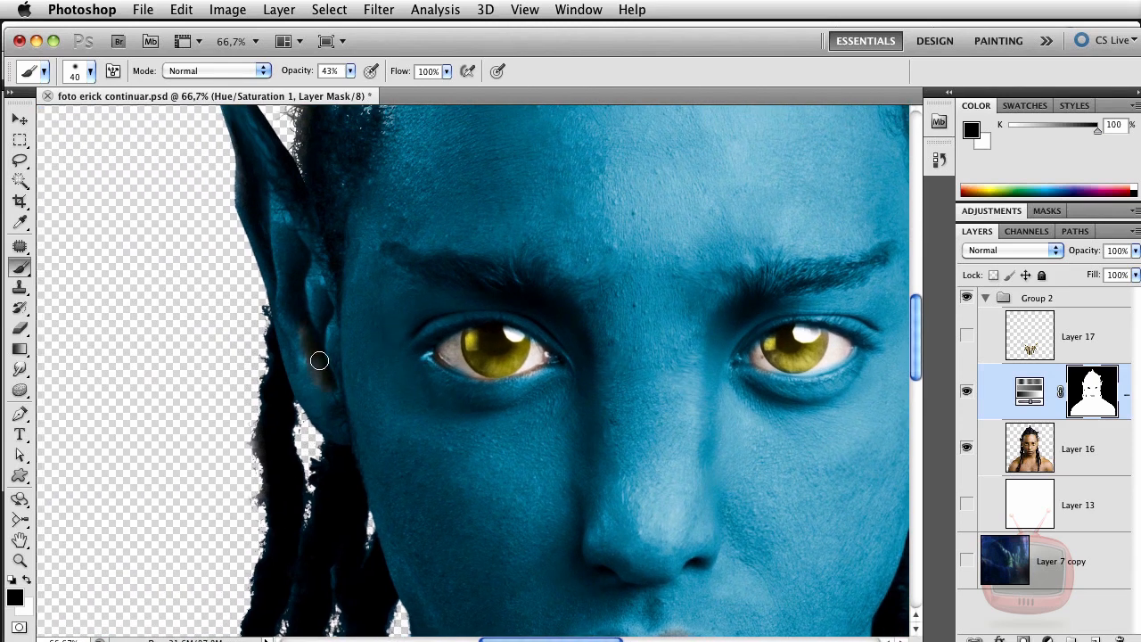
left_click_drag(319, 360, 312, 360)
left_click_drag(293, 289, 321, 322)
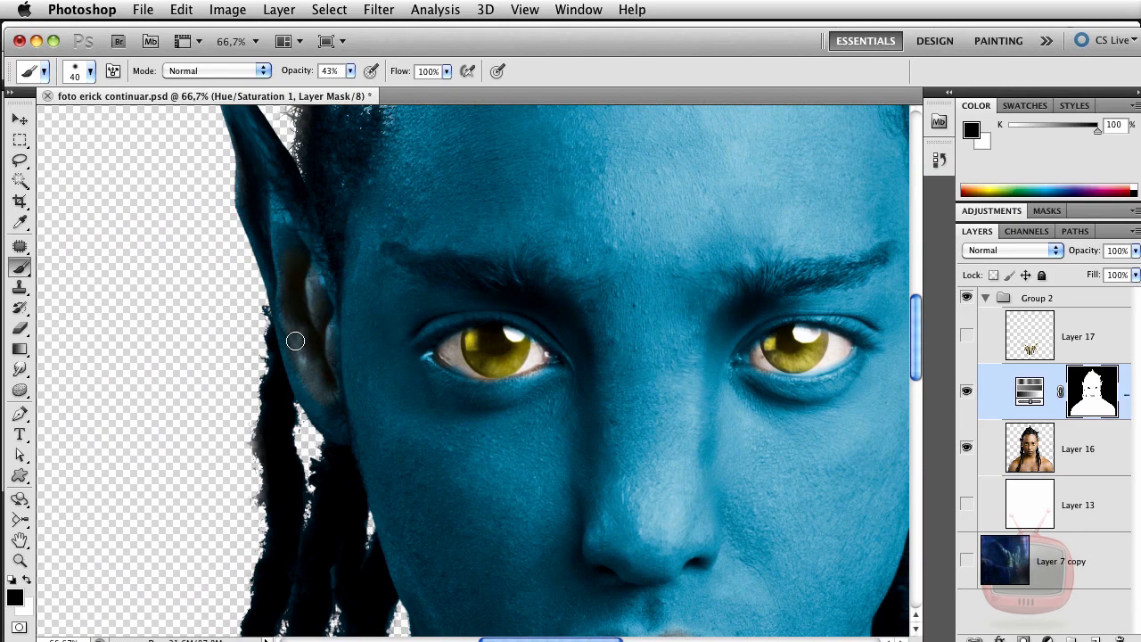
Step: Show the feather necklace on Layer 17 and make that layer active
left_click_drag(708, 473, 440, 415)
left_click_drag(618, 479, 675, 444)
key("super+minus")
key("super+minus")
key("super+minus")
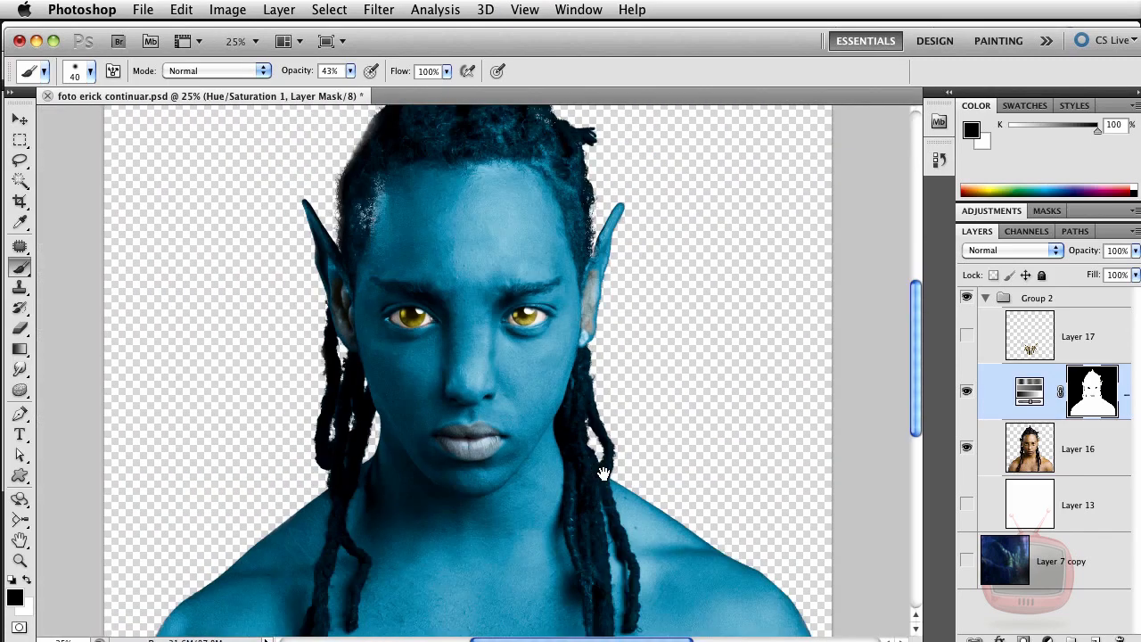
left_click_drag(603, 473, 650, 500)
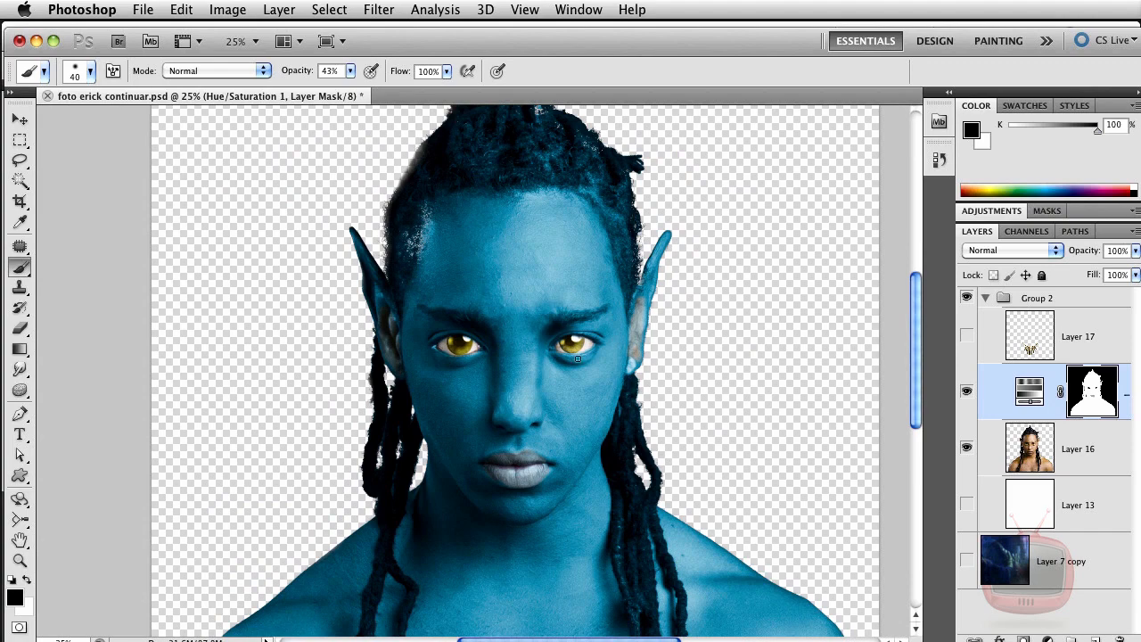
left_click_drag(741, 516, 746, 484)
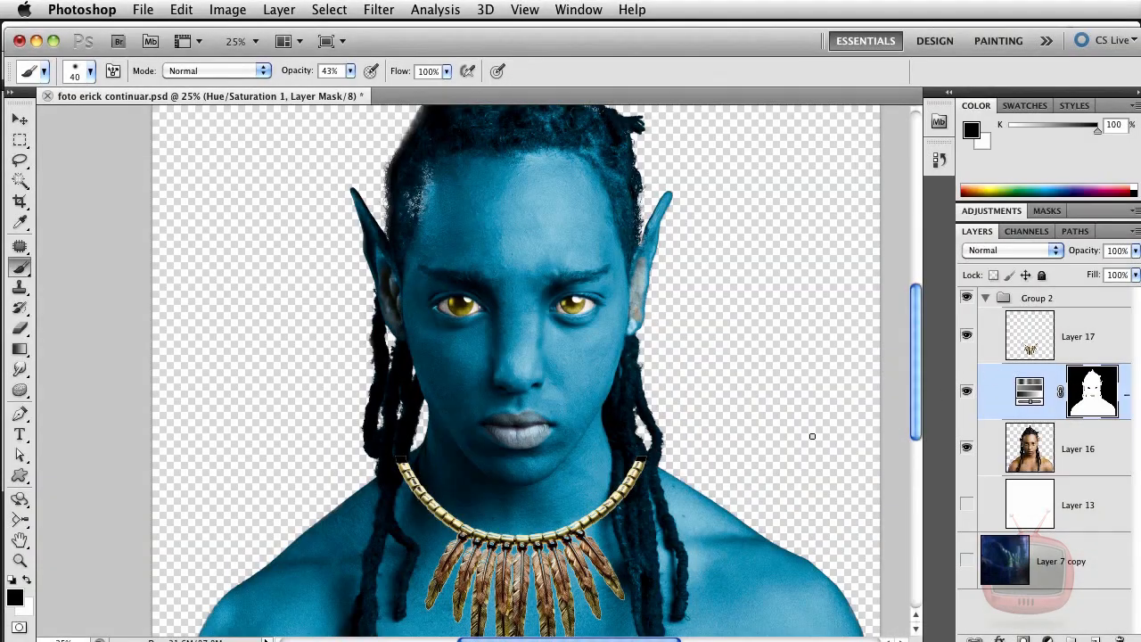
left_click_drag(748, 591, 763, 497)
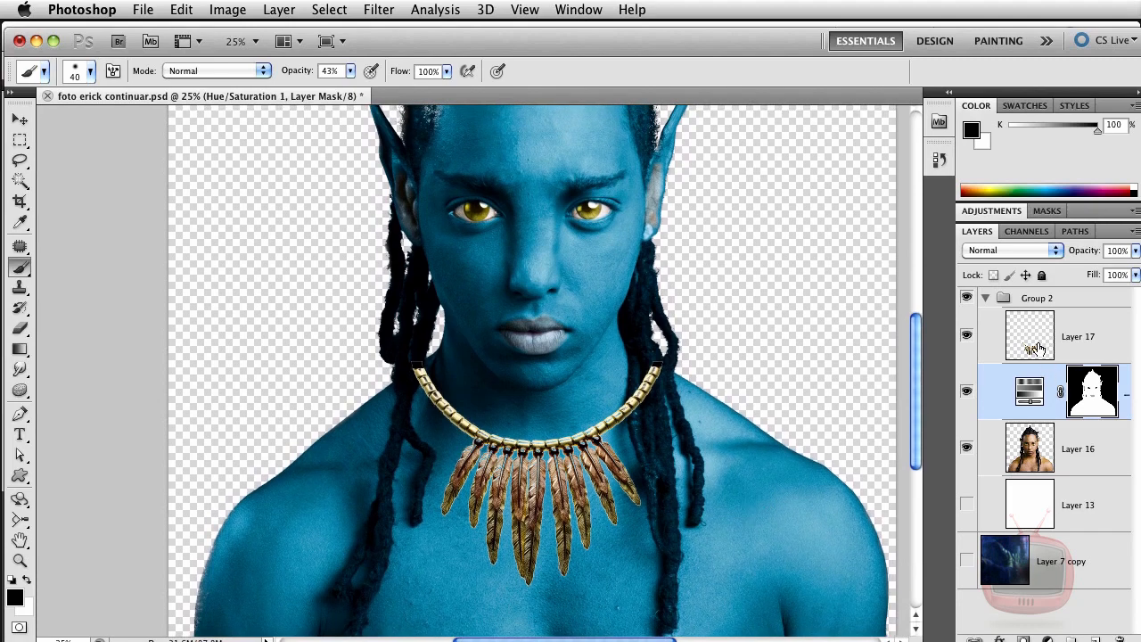
left_click(1036, 347)
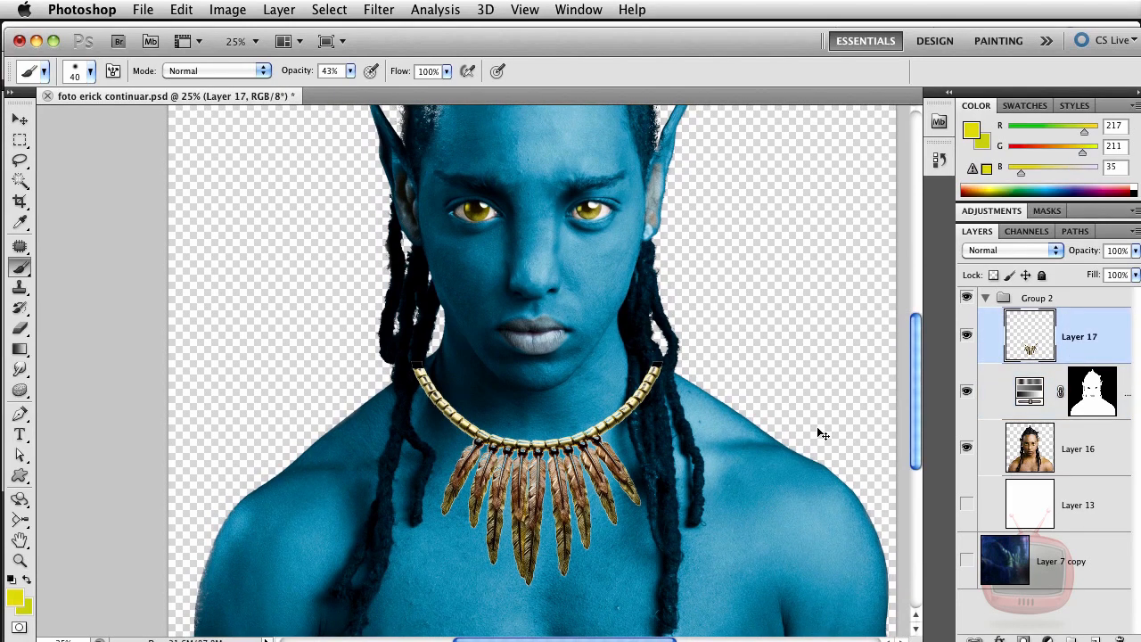
Step: Start warping the feather necklace on Layer 17, pulling both upper corners inward to narrow it around the neck
key("super+plus")
key("super+plus")
mouse_move(617, 527)
left_mouse_down()
mouse_move(511, 518)
mouse_move(484, 434)
left_mouse_up()
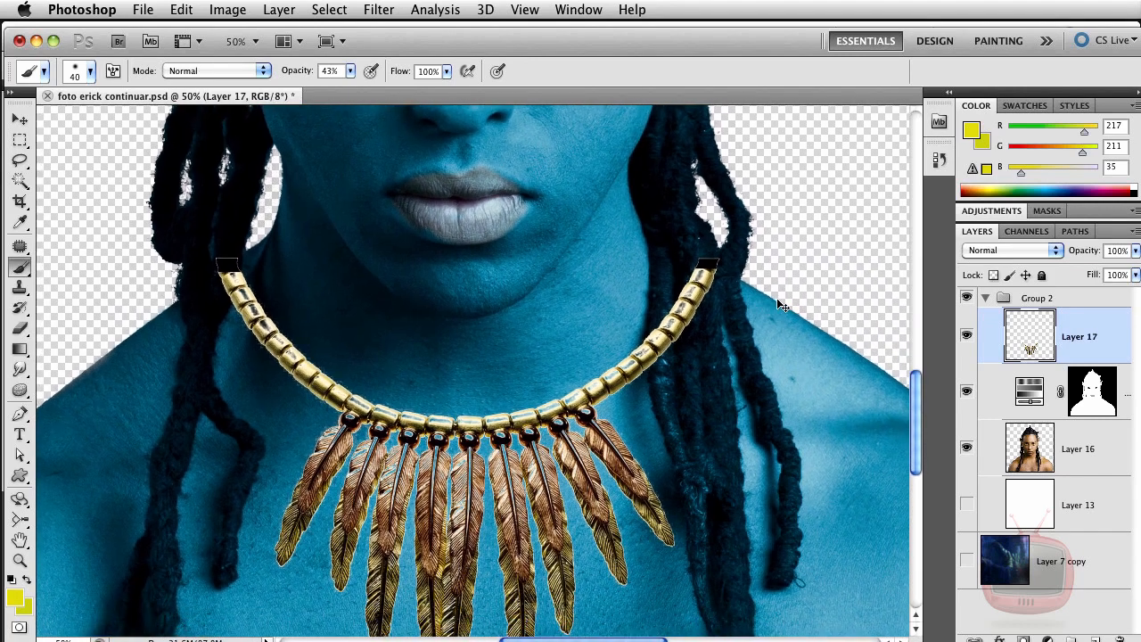
key("super+t")
left_click(836, 72)
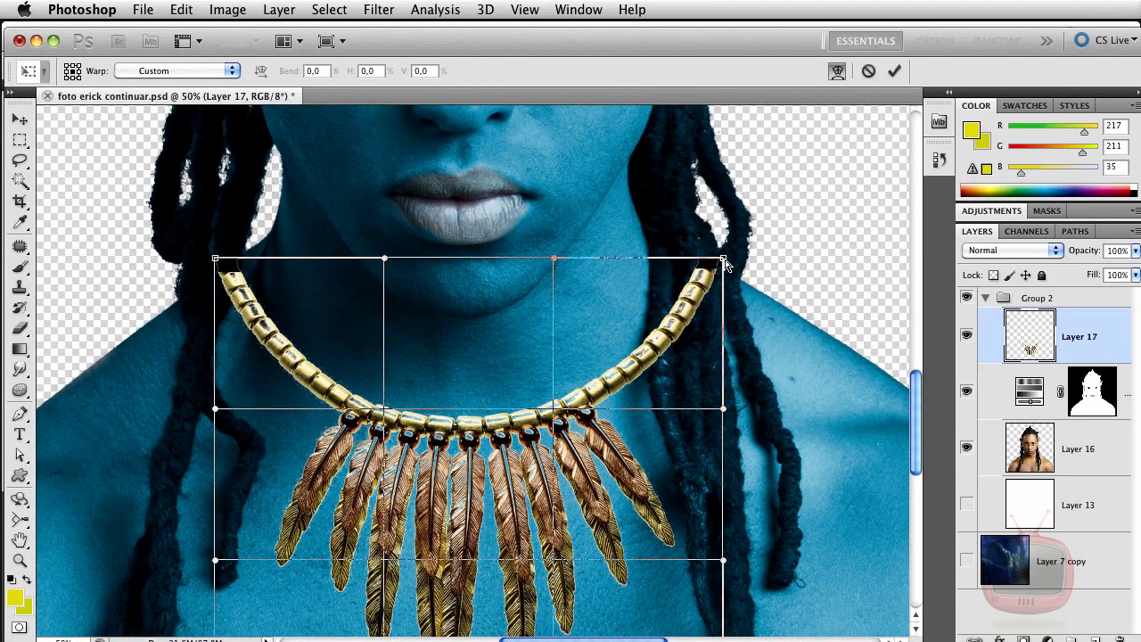
left_click_drag(725, 261, 687, 252)
left_click_drag(217, 259, 240, 256)
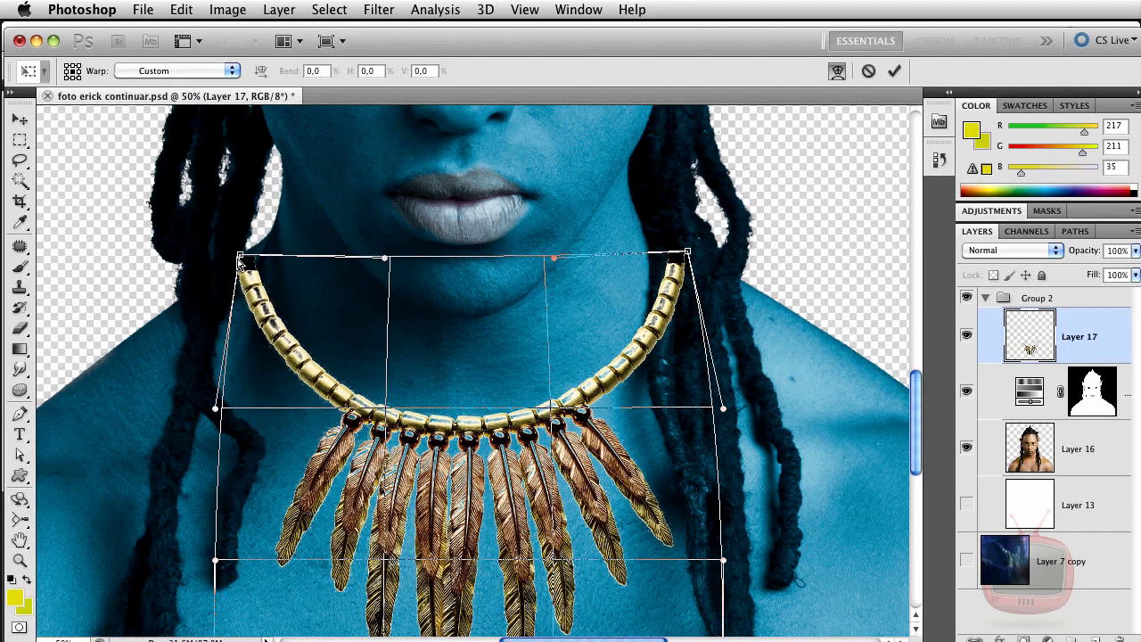
Step: Bow the middle of the necklace warp downward, raise both upper ends slightly, and apply the warp
key("super+minus")
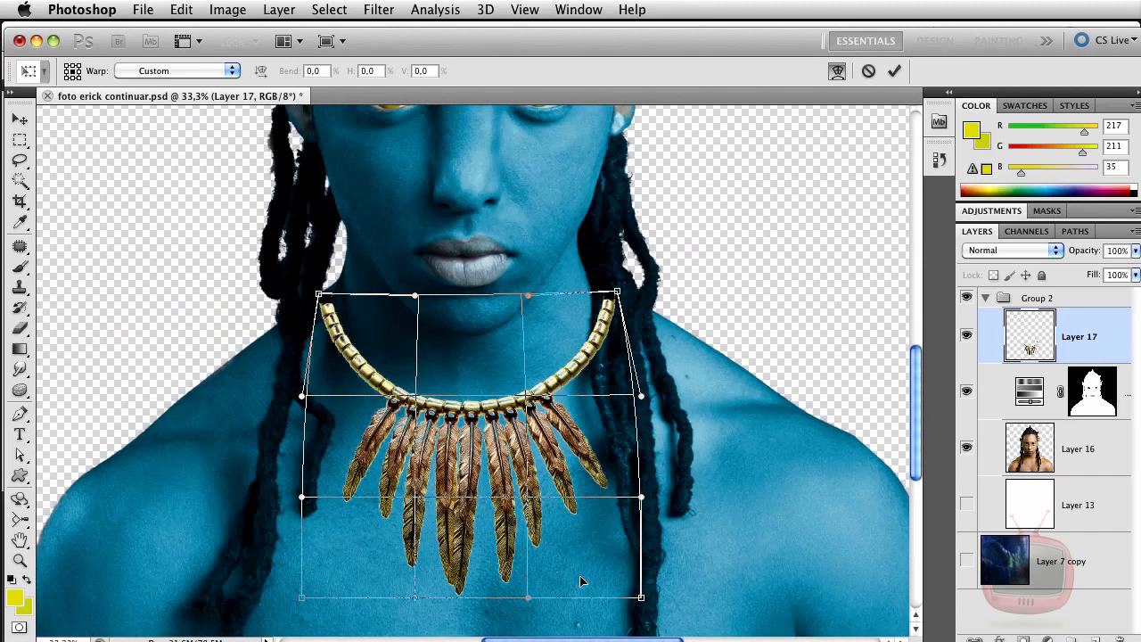
left_click_drag(538, 436, 540, 472)
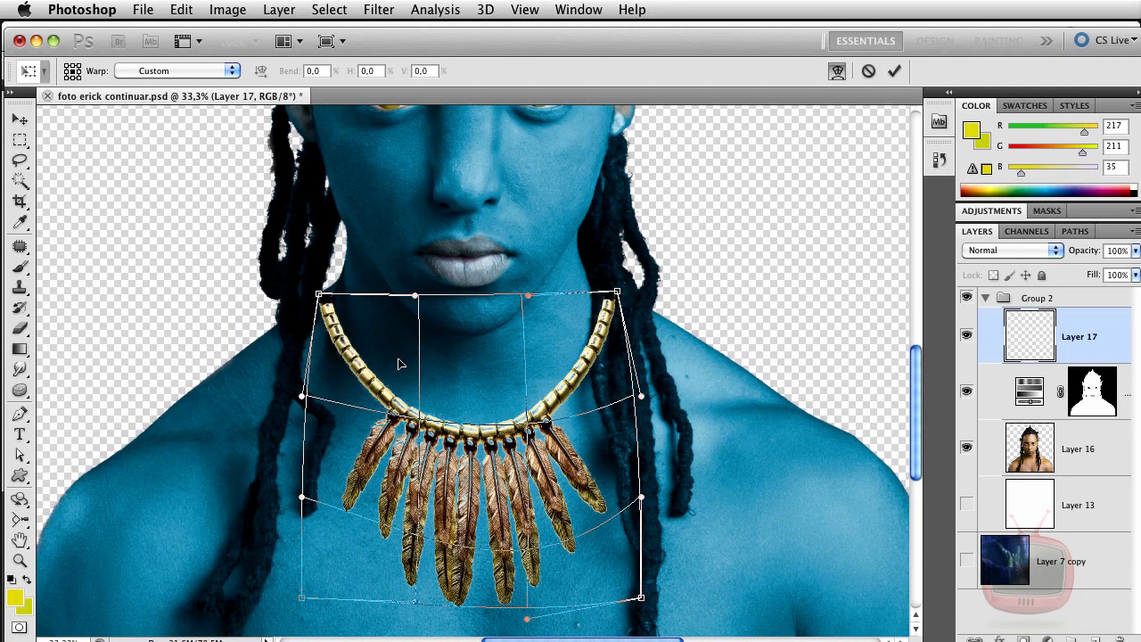
left_click_drag(326, 299, 322, 284)
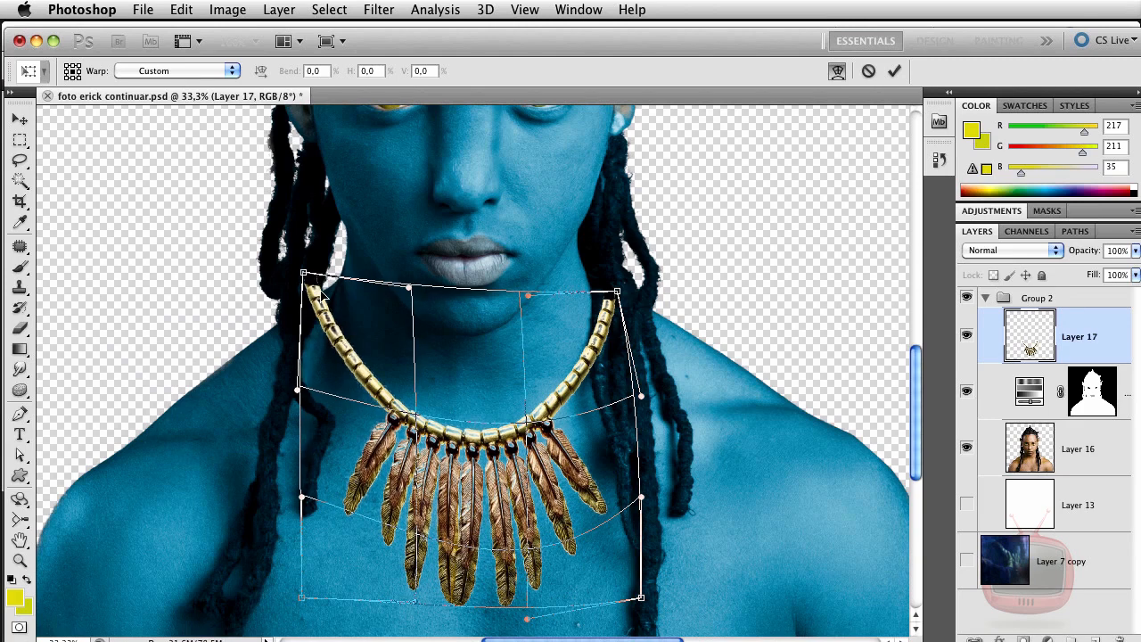
left_click_drag(617, 291, 615, 286)
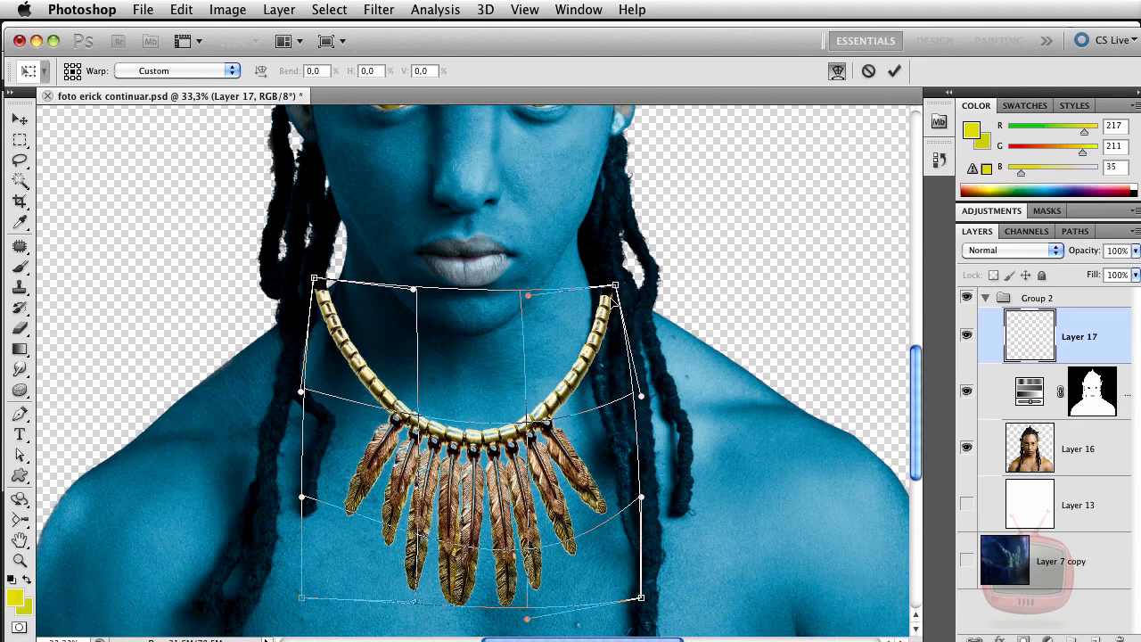
key("Return")
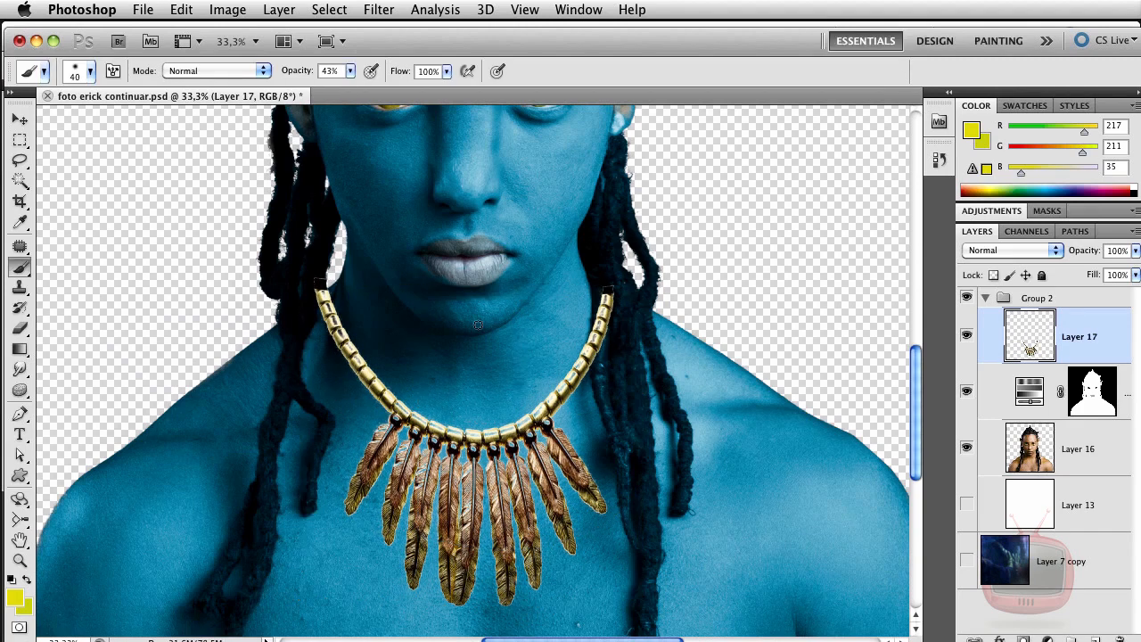
Step: Add a layer mask to Layer 17 and hide the necklace ends behind the dreadlocks by painting black with a 40 px brush at 100% opacity
left_click_drag(606, 470, 611, 505)
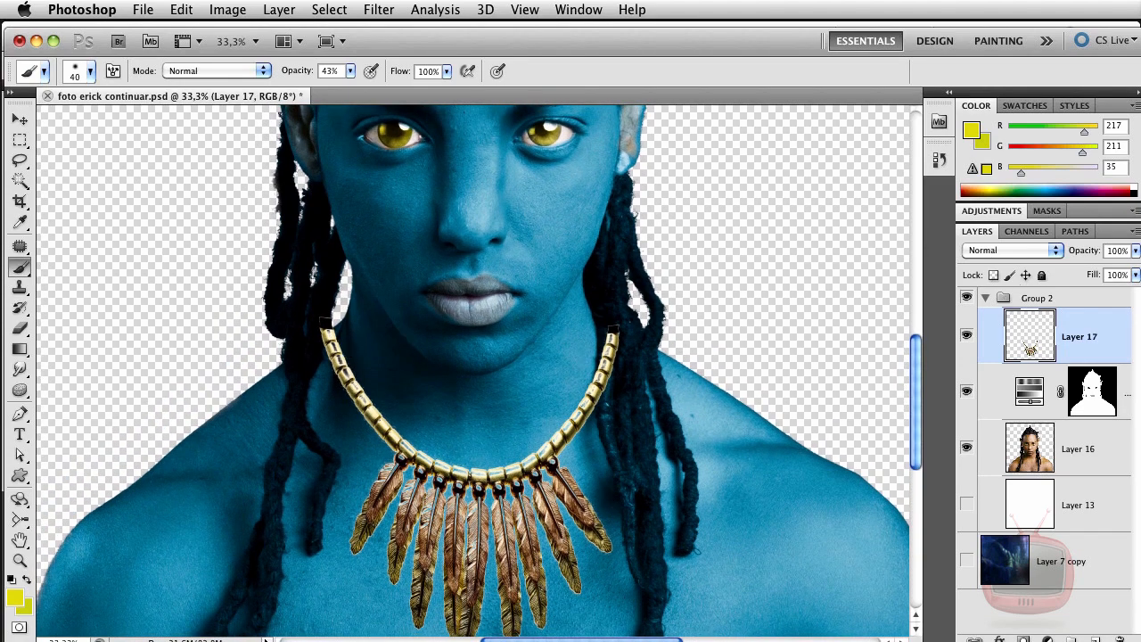
left_click(1023, 638)
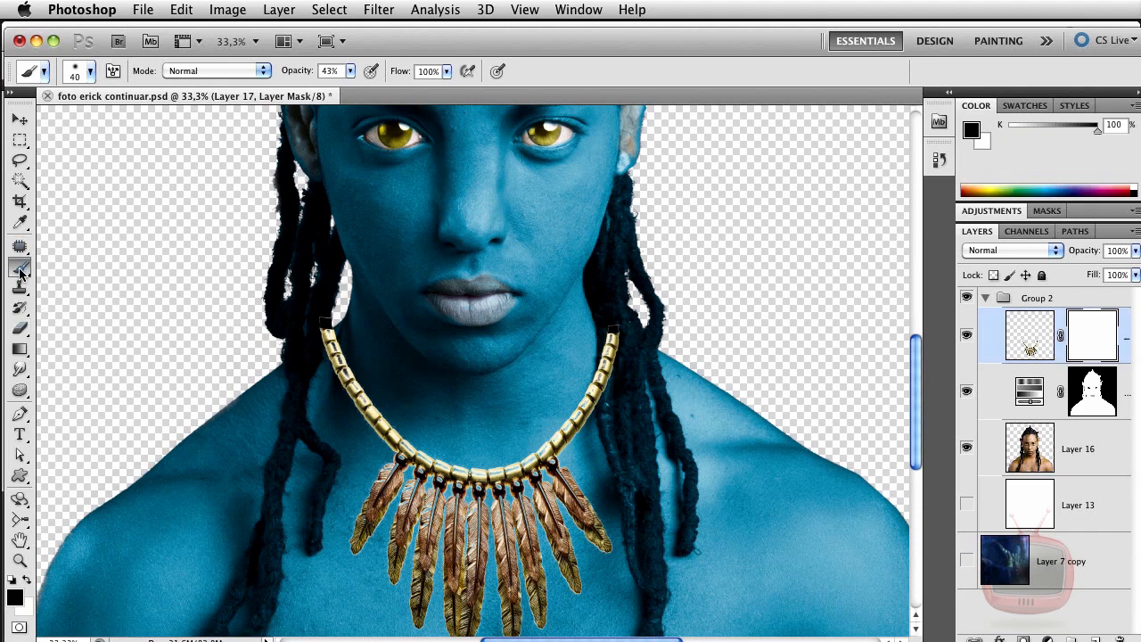
key("super+equal")
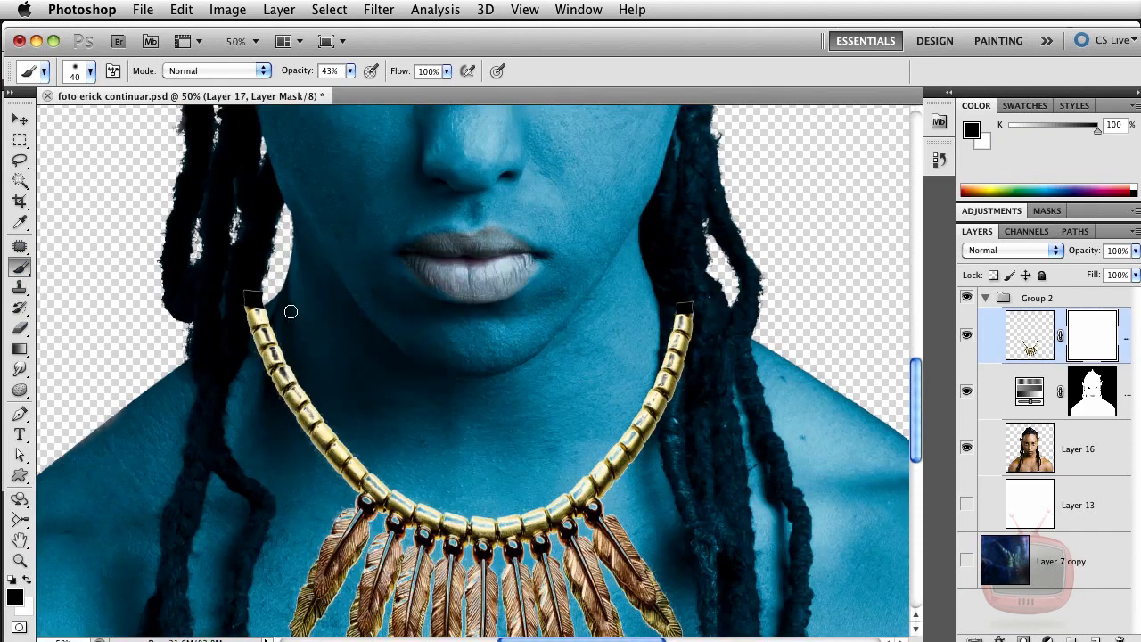
scroll(275, 509, "left", 3)
left_click_drag(315, 315, 313, 336)
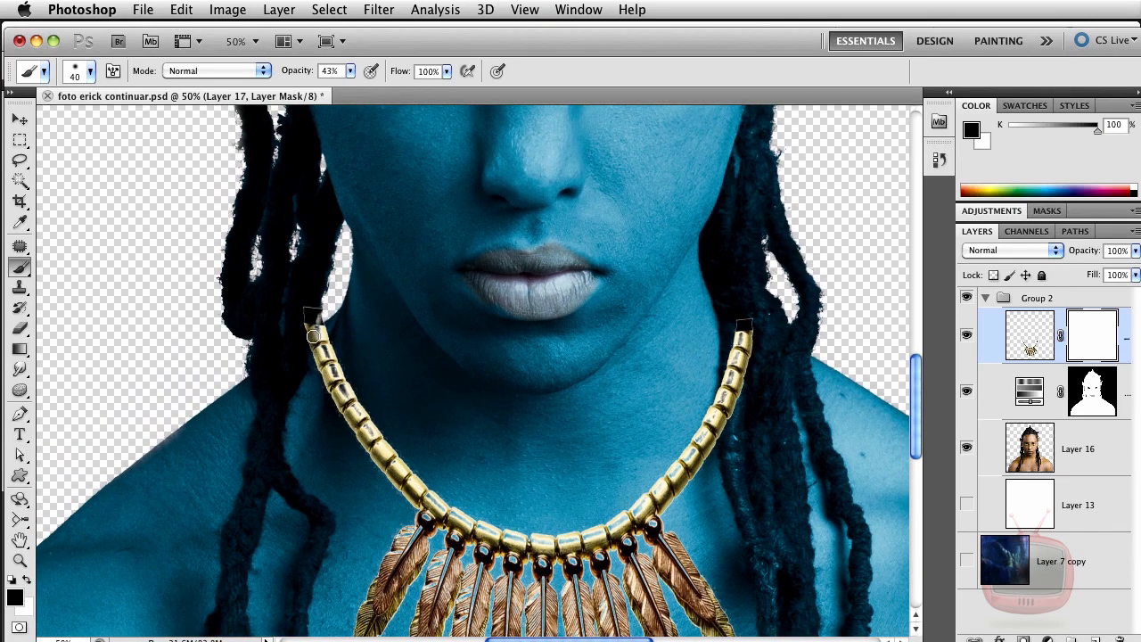
left_click(350, 71)
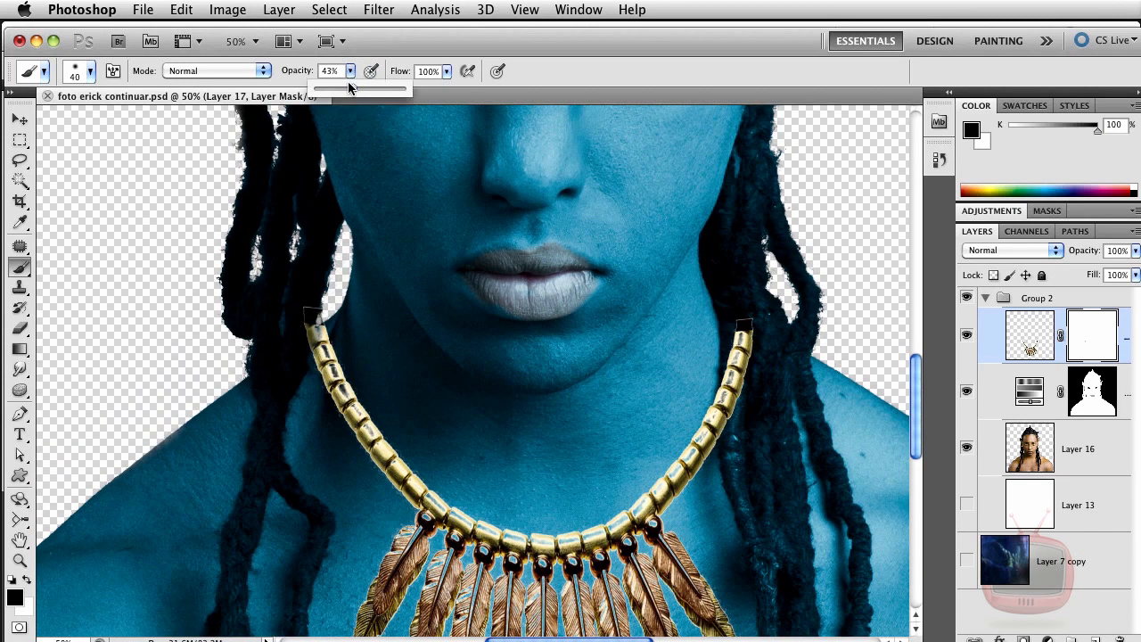
left_click_drag(352, 89, 434, 90)
left_click_drag(311, 310, 311, 333)
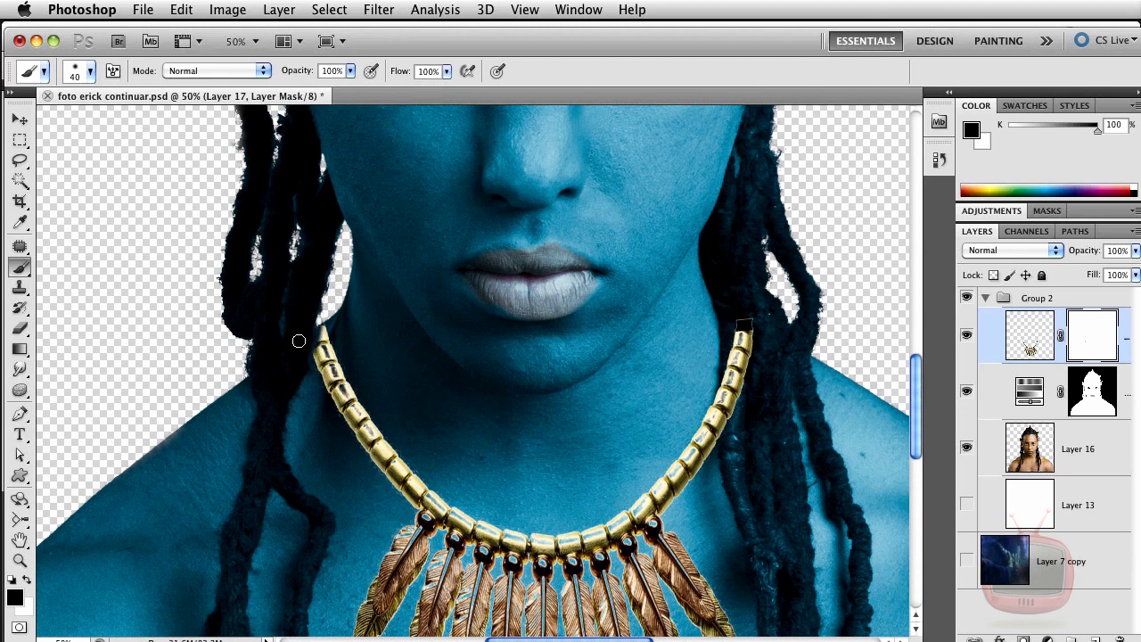
mouse_move(746, 343)
left_mouse_down()
mouse_move(723, 404)
mouse_move(729, 439)
mouse_move(725, 358)
mouse_move(722, 415)
mouse_move(741, 353)
left_mouse_up()
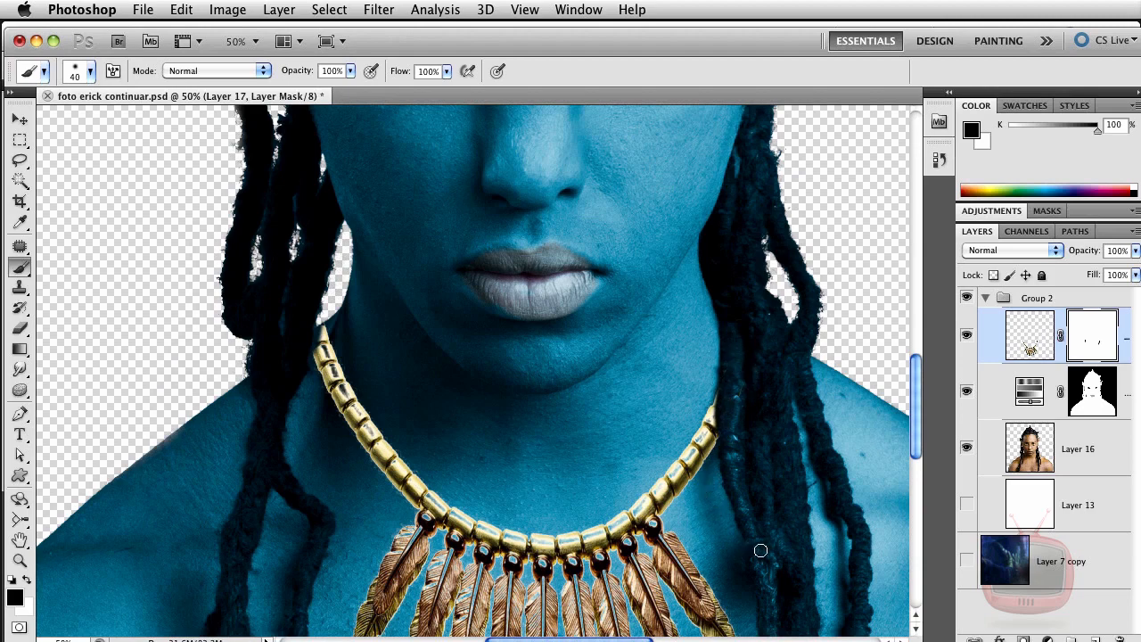
Step: Apply a Multiply drop shadow to the necklace layer at a 38° angle, with a slightly shortened distance and larger size
mouse_move(777, 528)
left_mouse_down()
mouse_move(754, 463)
mouse_move(758, 555)
left_mouse_up()
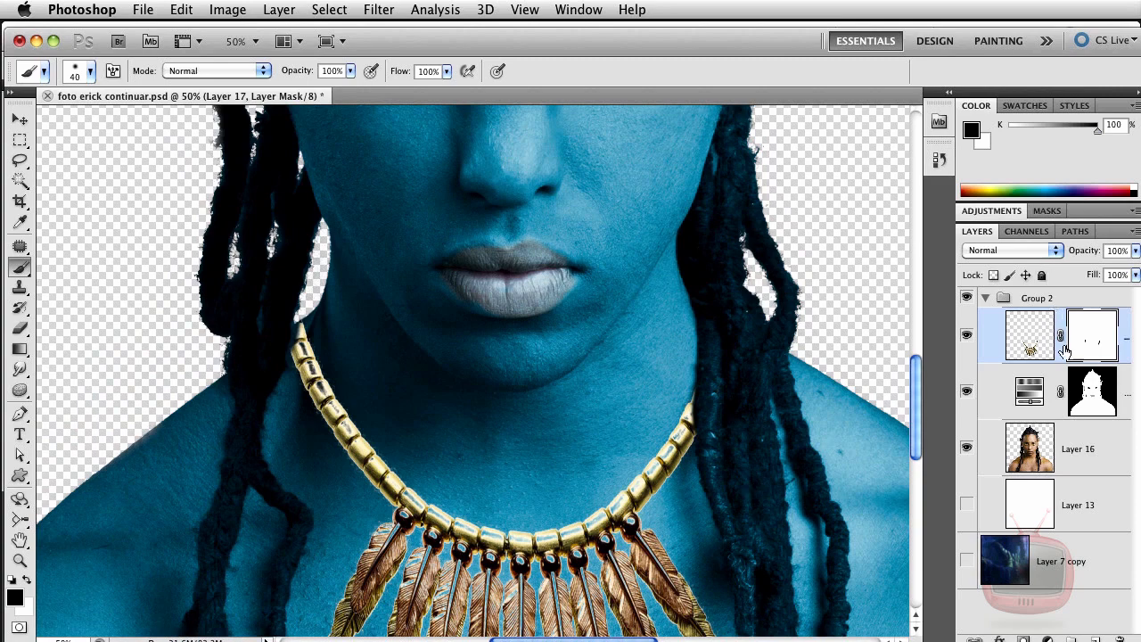
left_click(1029, 348)
double_click(1031, 342)
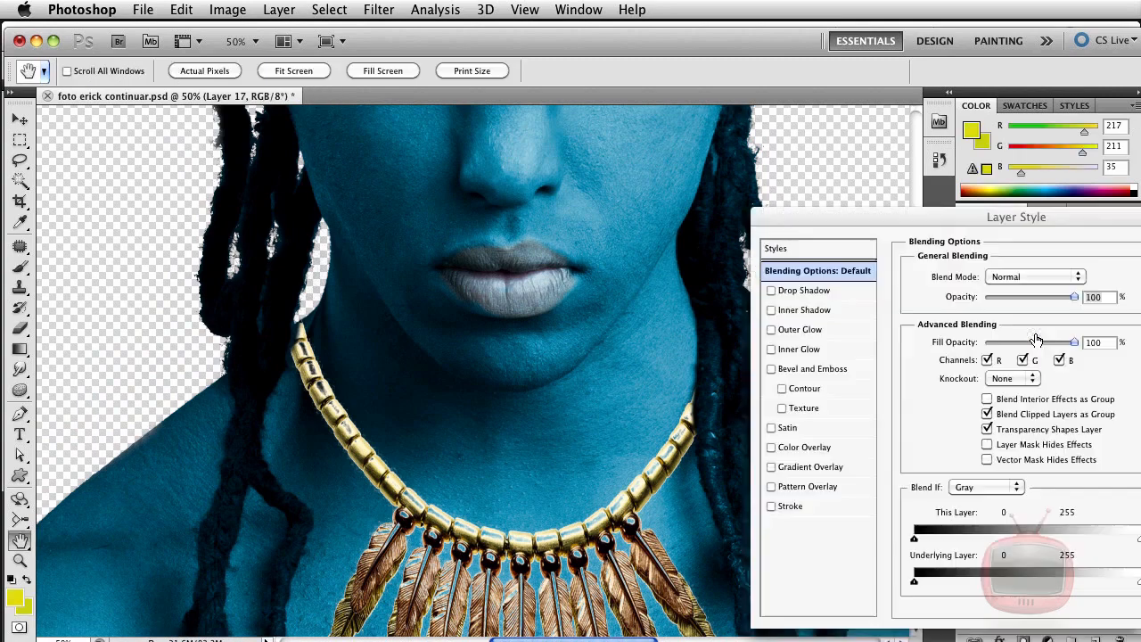
left_click_drag(949, 227, 1068, 215)
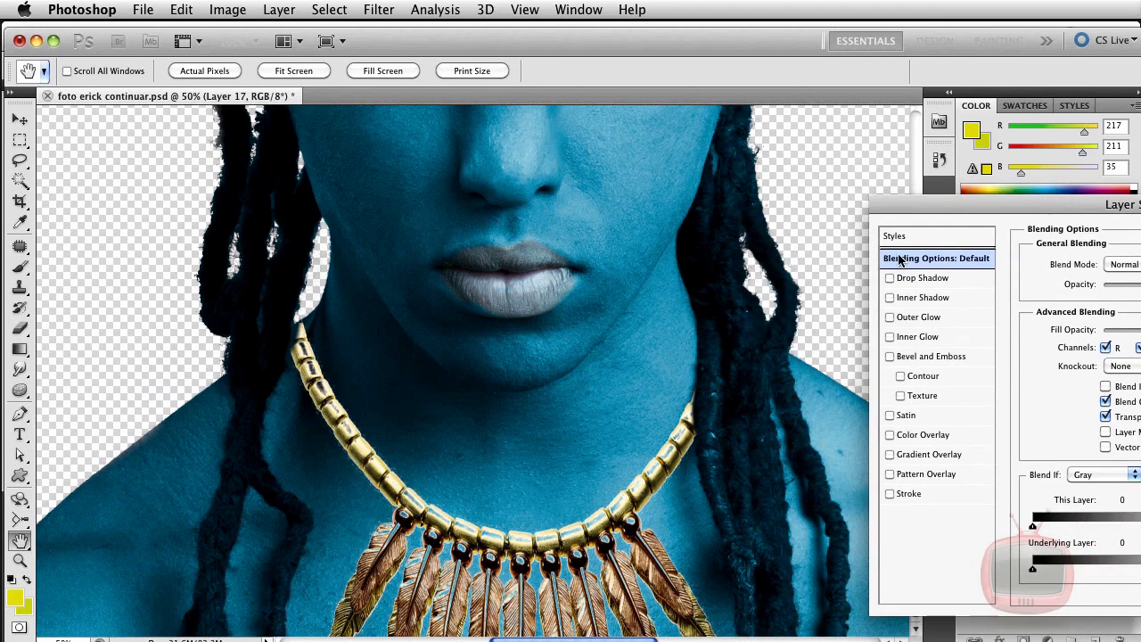
left_click(913, 279)
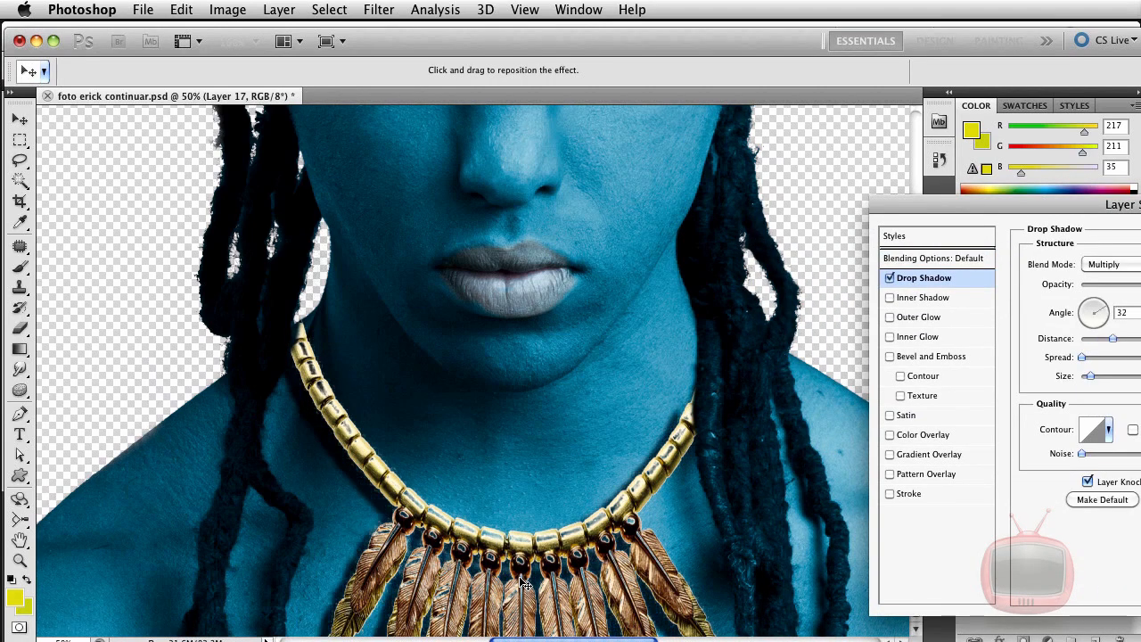
left_click_drag(526, 579, 411, 559)
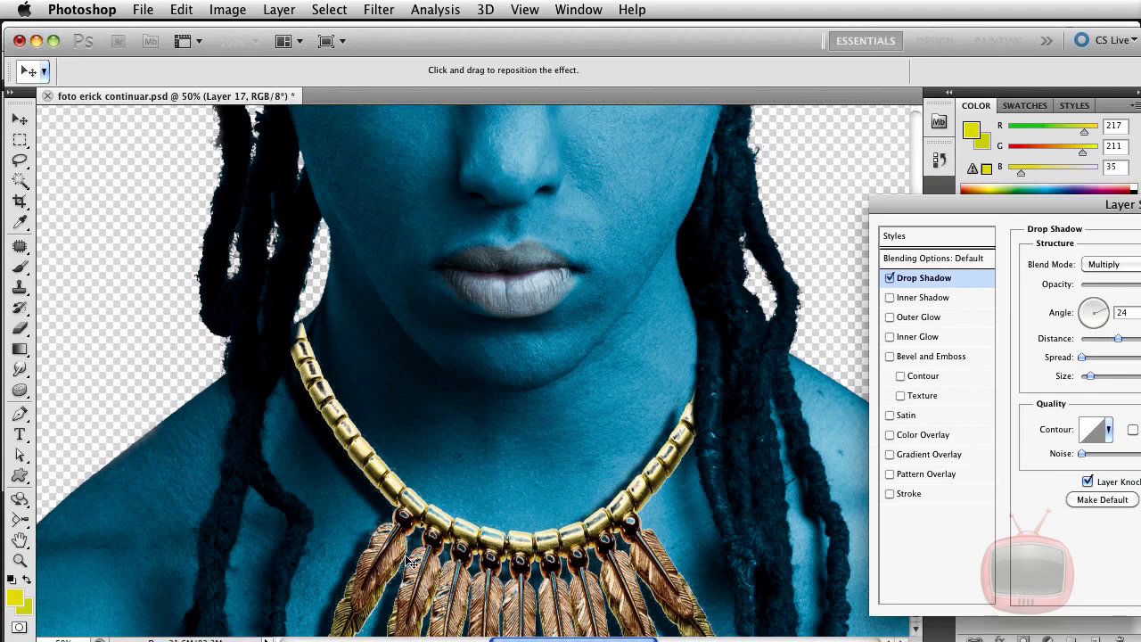
key("super+minus")
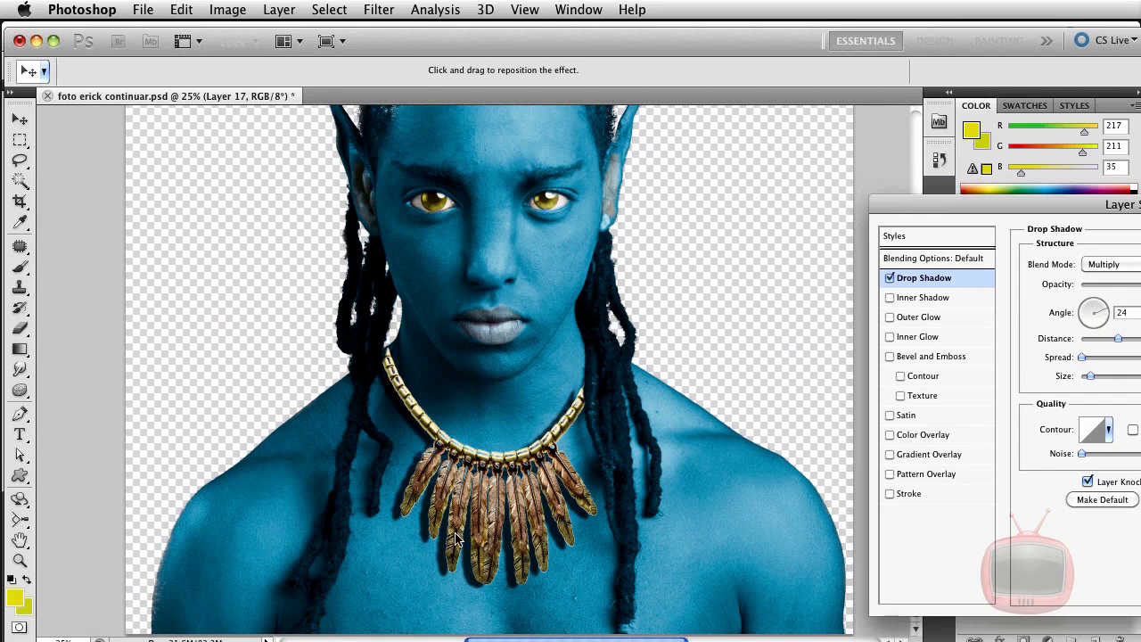
left_click_drag(428, 528, 427, 529)
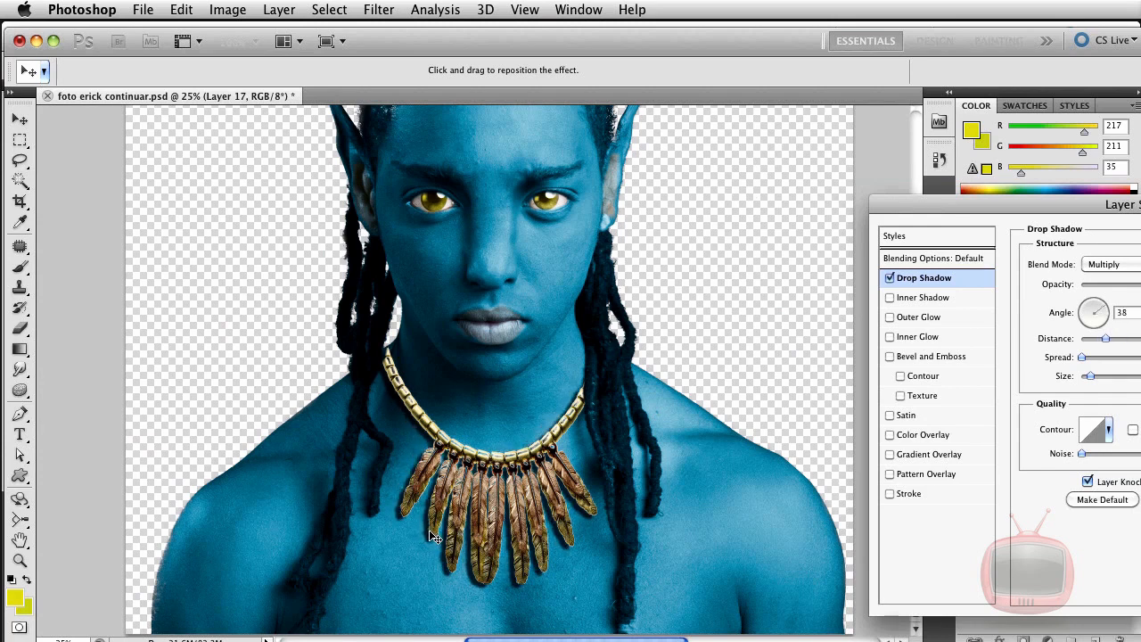
left_click(1094, 376)
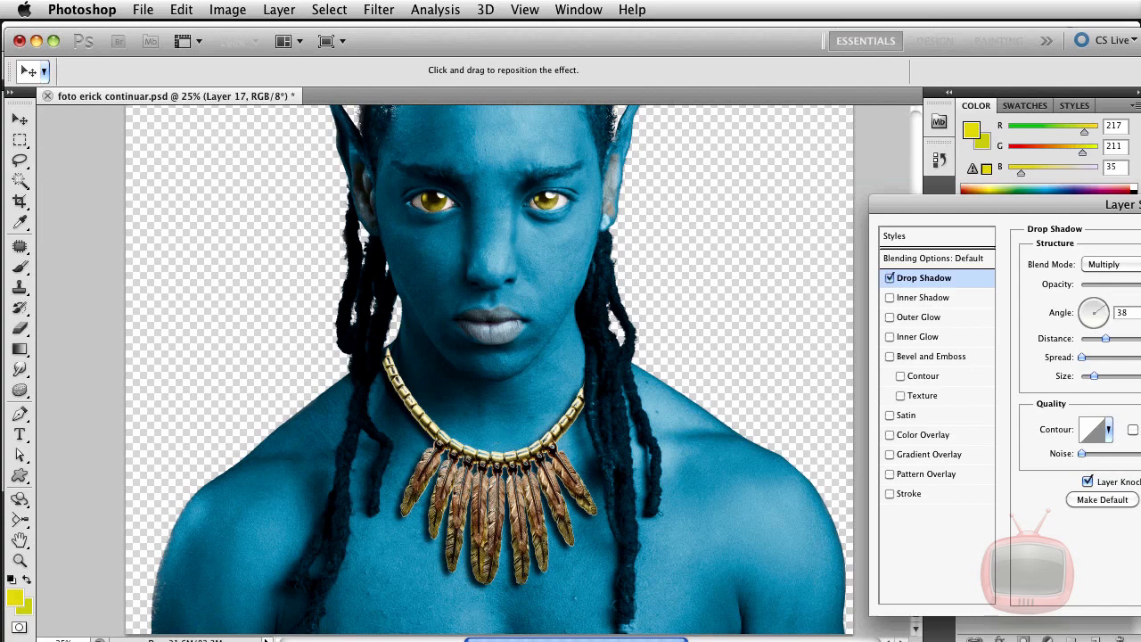
key("Return")
Step: Darken the gold beads on both sides of the necklace using the Burn tool on Midtones at 100% exposure with a 60 px tip
left_click(20, 368)
left_click(23, 392)
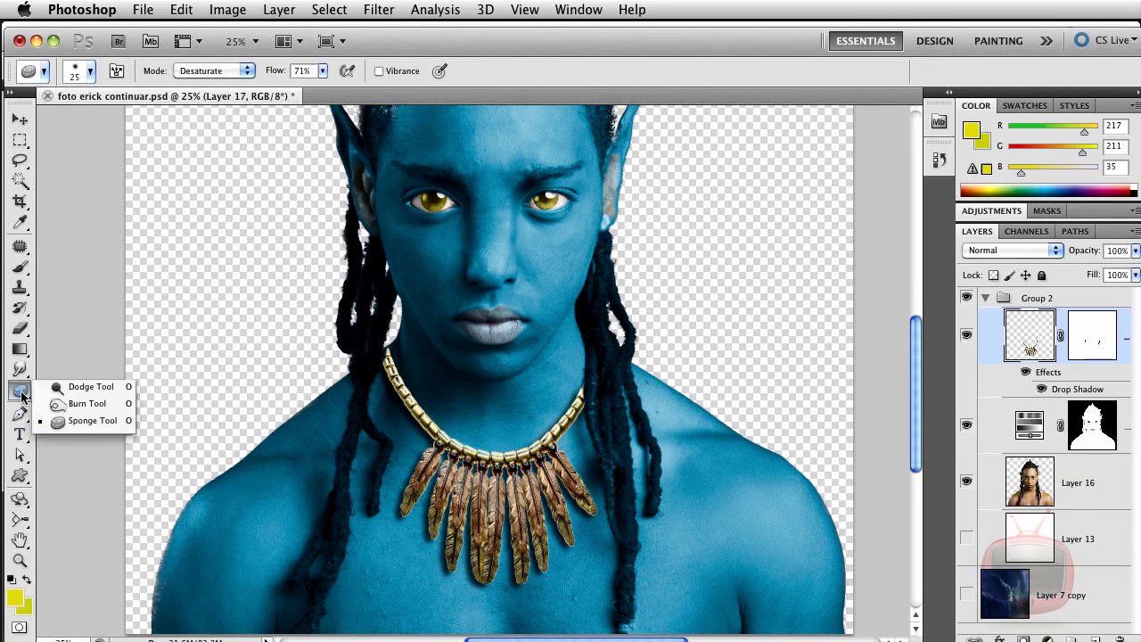
left_click(68, 405)
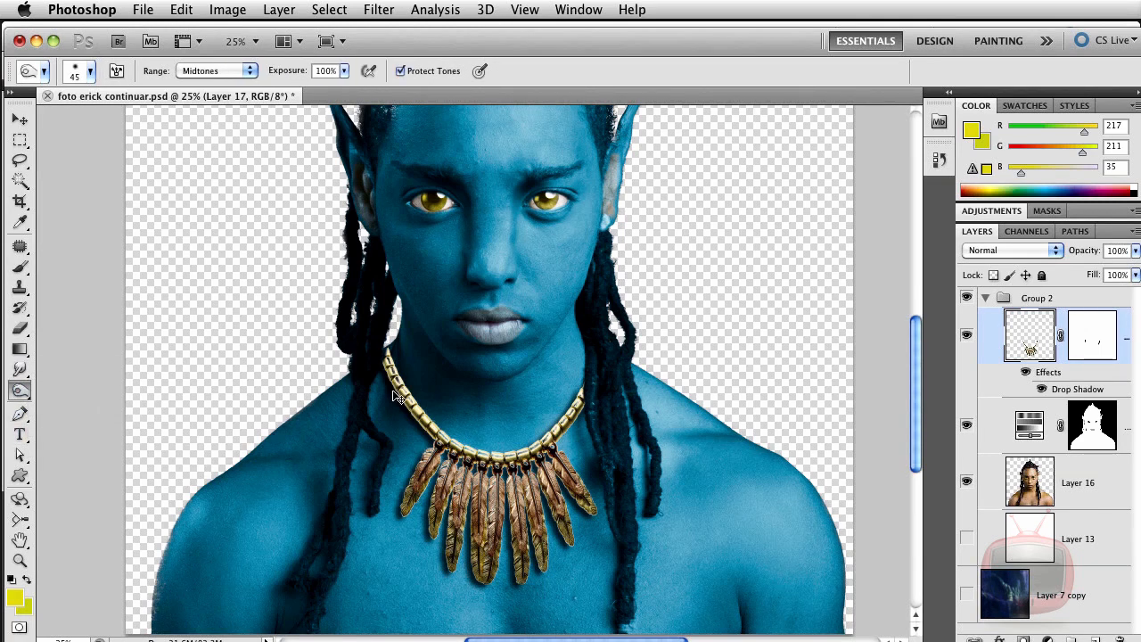
key("super+bracketright")
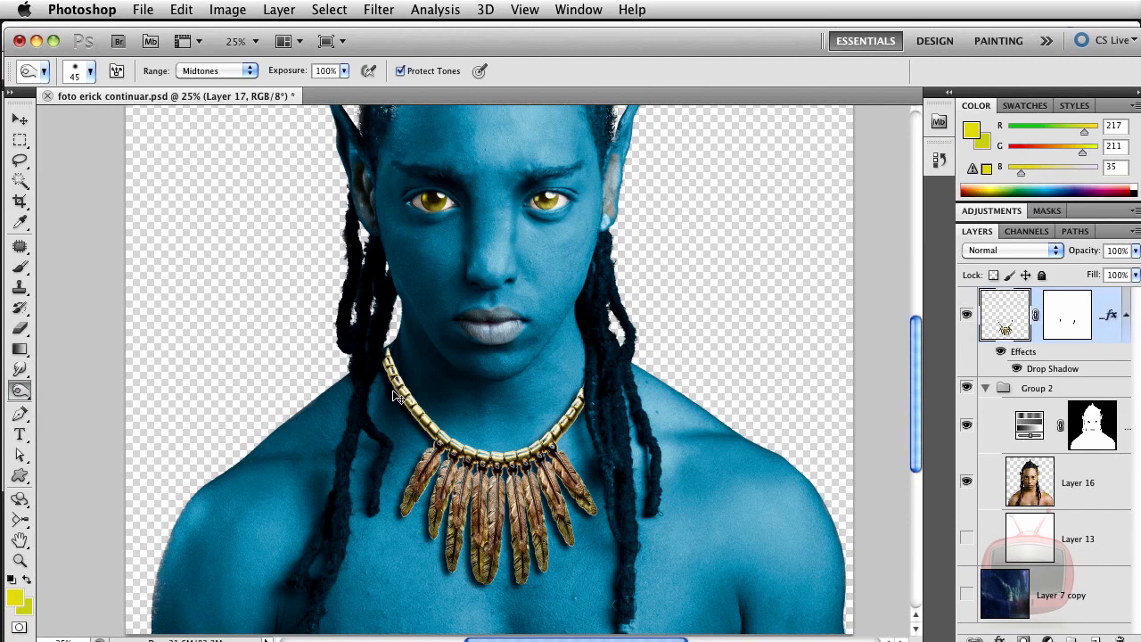
key("super+equal")
key("super+equal")
scroll(322, 406, "left", 2)
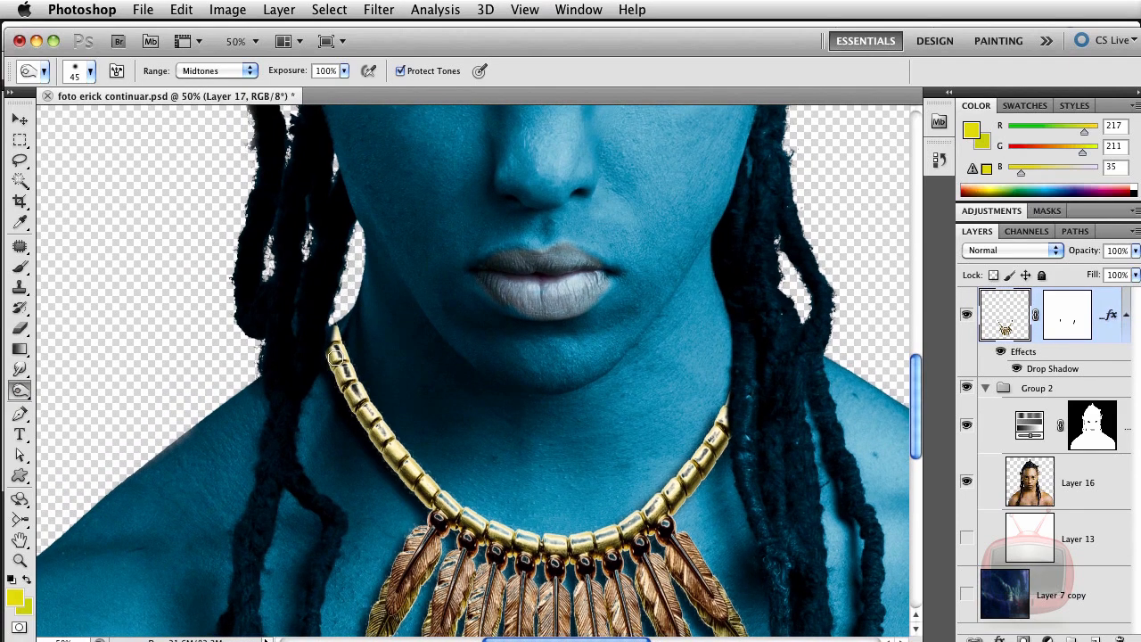
key("bracketright")
mouse_move(337, 366)
left_mouse_down()
mouse_move(361, 411)
mouse_move(339, 356)
mouse_move(385, 451)
mouse_move(337, 338)
left_mouse_up()
mouse_move(717, 476)
left_mouse_down()
mouse_move(715, 406)
mouse_move(710, 450)
left_mouse_up()
mouse_move(389, 490)
left_mouse_down()
mouse_move(419, 499)
mouse_move(411, 465)
mouse_move(365, 410)
left_mouse_up()
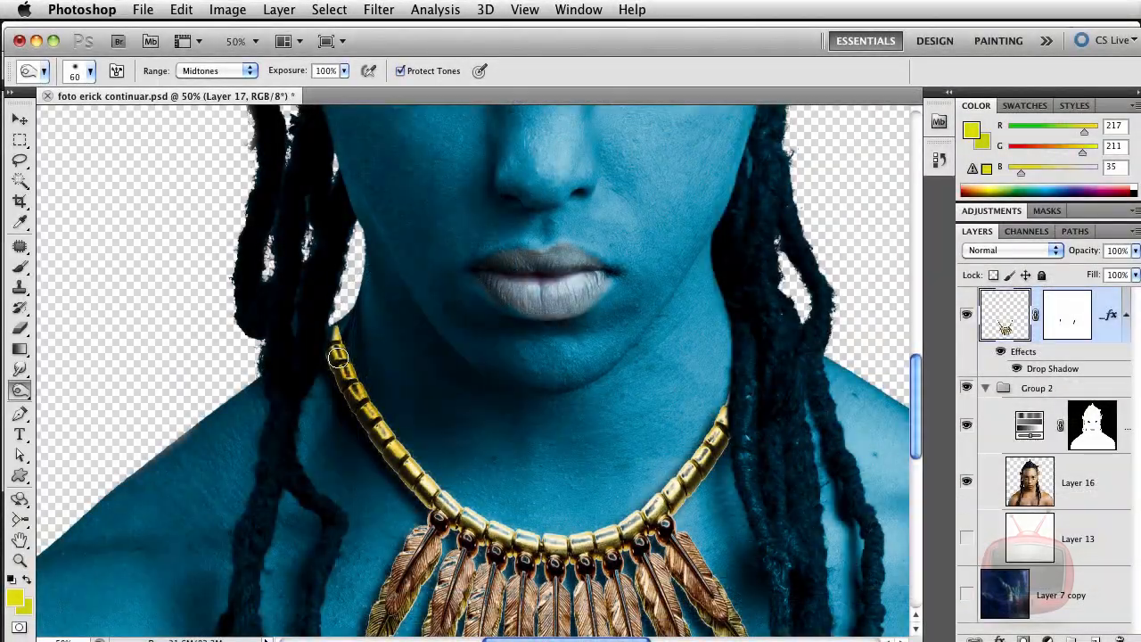
Step: Move Layer 17 into Group 2, directly below the Hue/Saturation adjustment layer, so the necklace takes on the blue tint
key("super+minus")
key("super+minus")
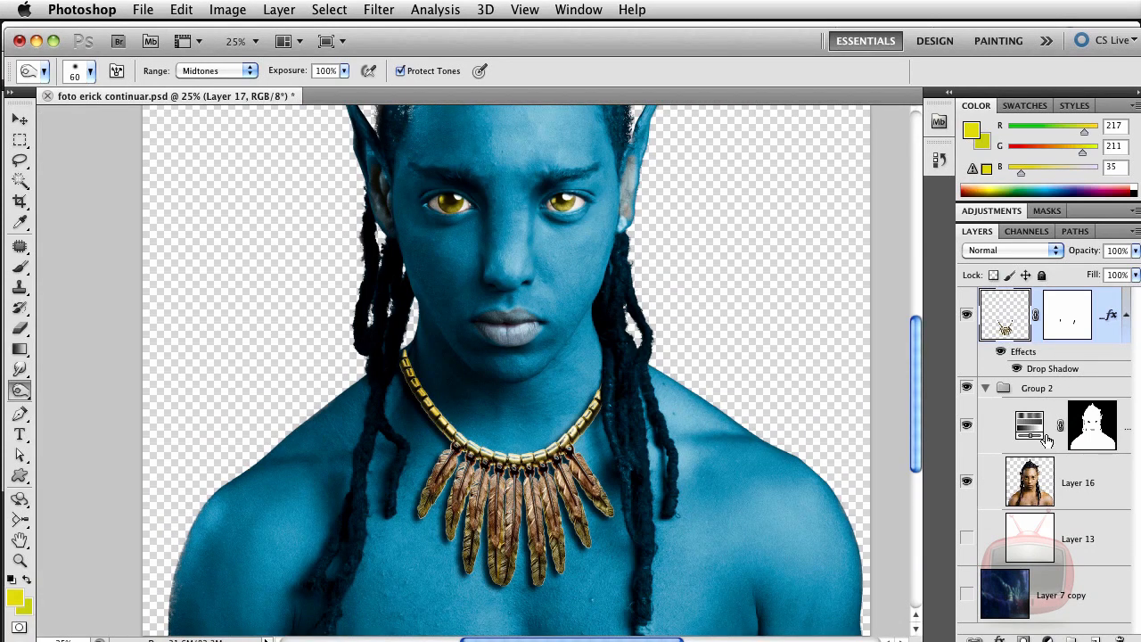
left_click_drag(1007, 310, 1034, 465)
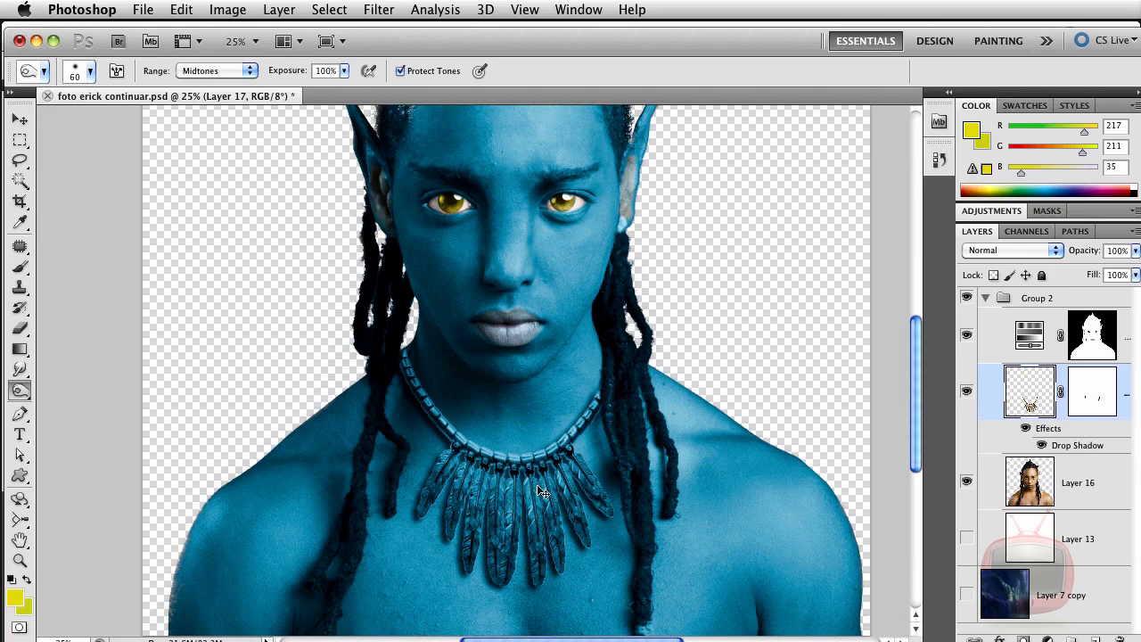
Step: Target Layer 17's mask and set up a black brush at 80 px and 78% opacity
key("super+plus")
key("super+plus")
mouse_move(524, 502)
left_mouse_down()
mouse_move(505, 418)
mouse_move(512, 430)
left_mouse_up()
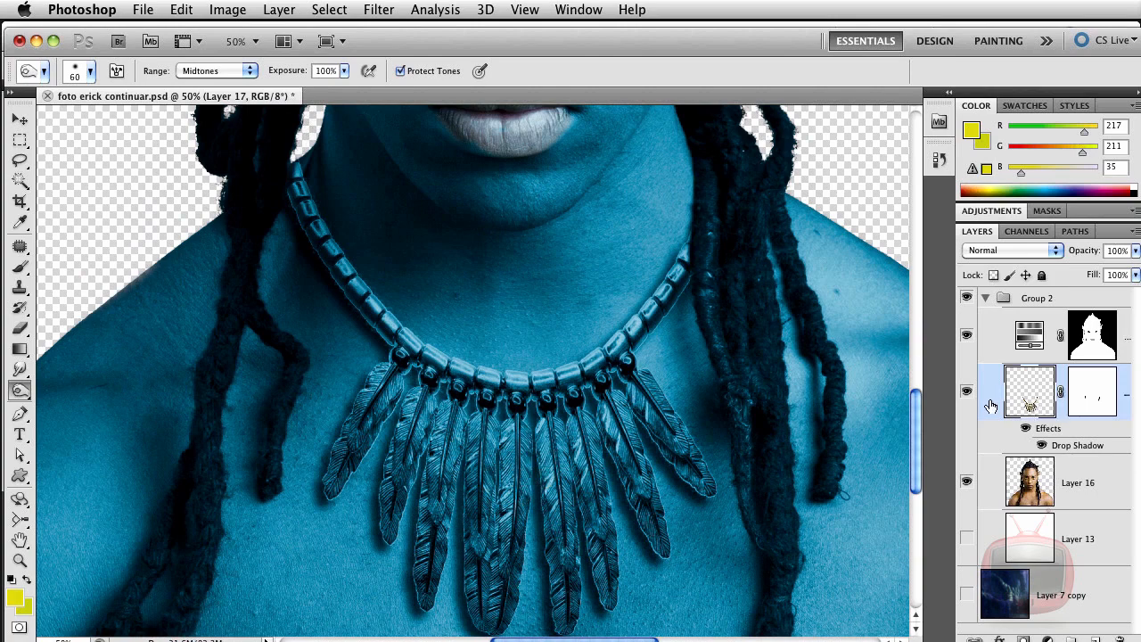
left_click(1089, 406)
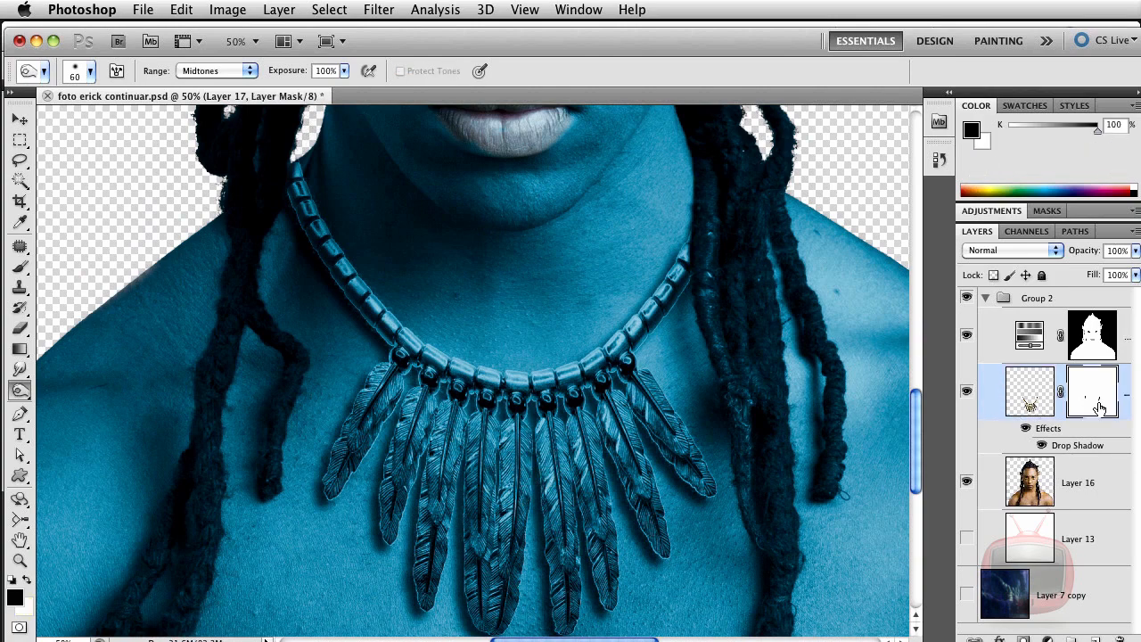
left_click(25, 267)
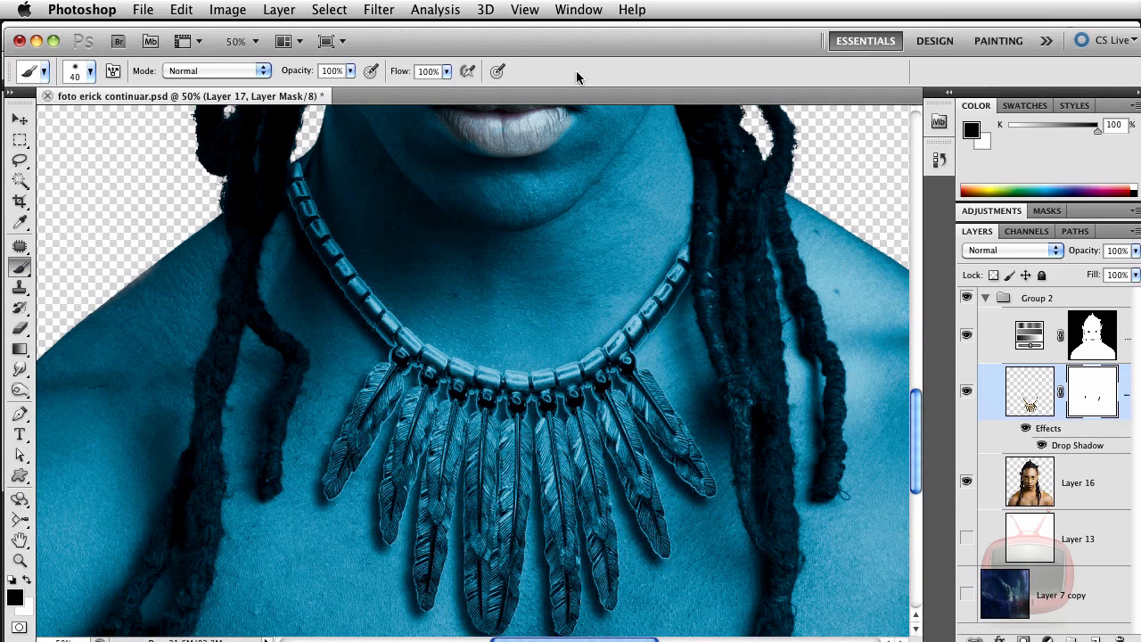
left_click(349, 71)
left_click_drag(360, 87, 333, 87)
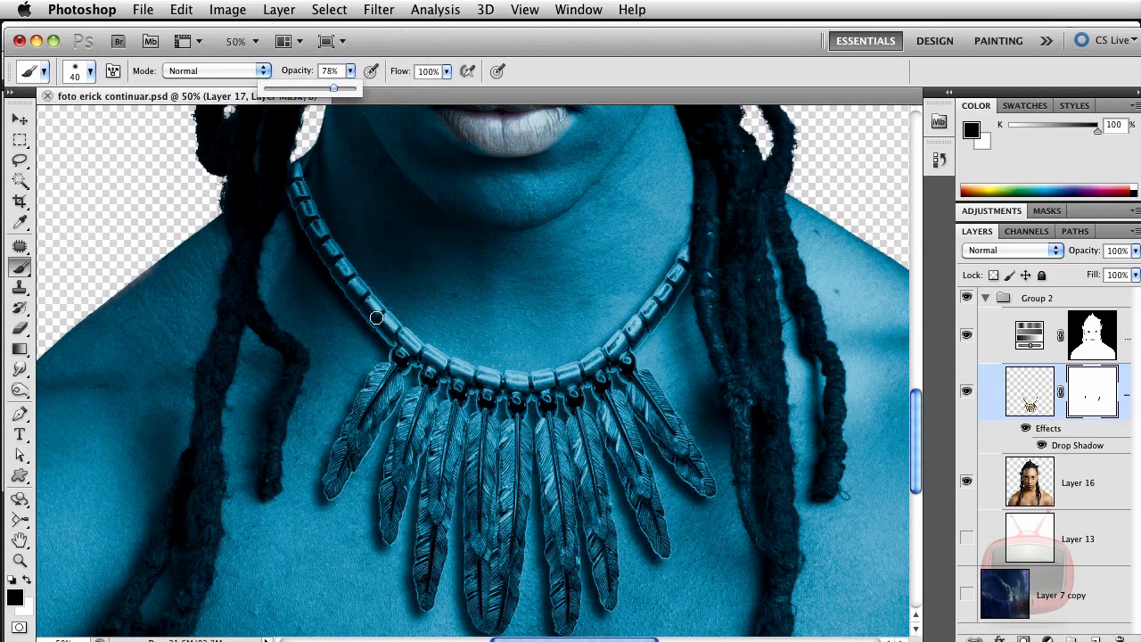
key("bracketright")
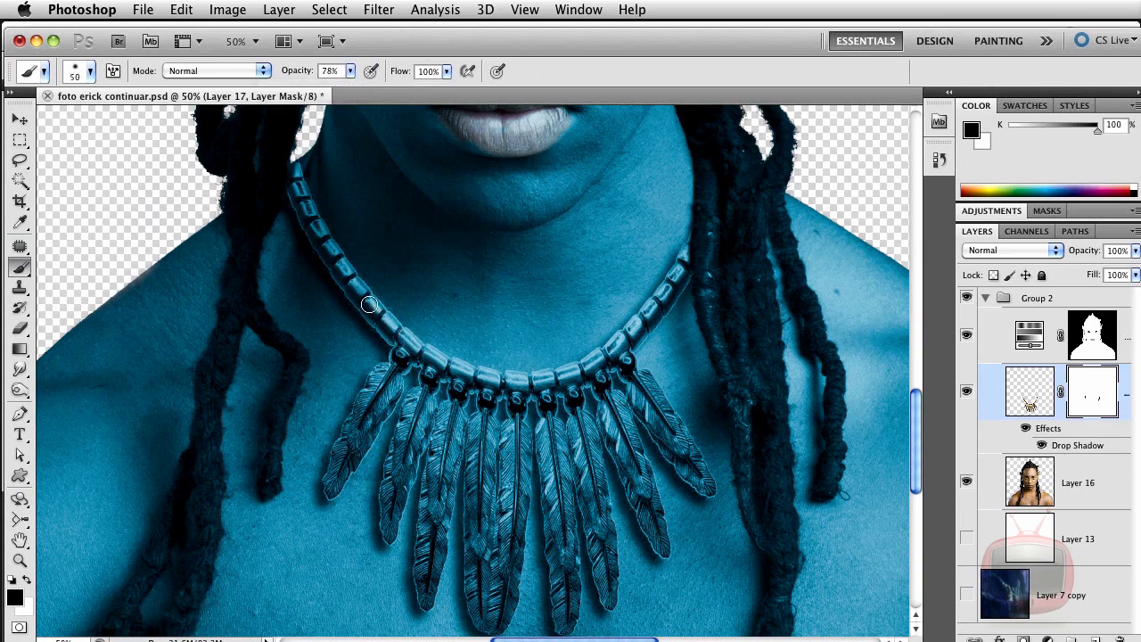
key("bracketright")
key("bracketright")
left_click_drag(310, 225, 375, 309)
key("super+z")
left_click(349, 72)
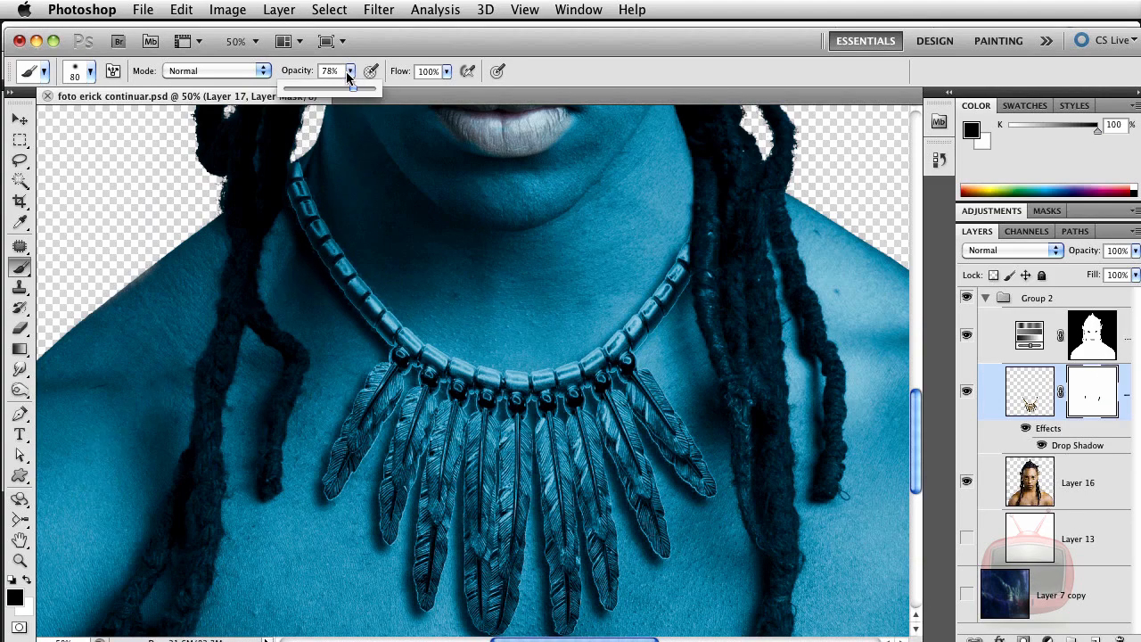
Step: Paint black over the necklace on the Hue/Saturation adjustment's mask to restore its gold beads and brown feathers
left_click(1097, 349)
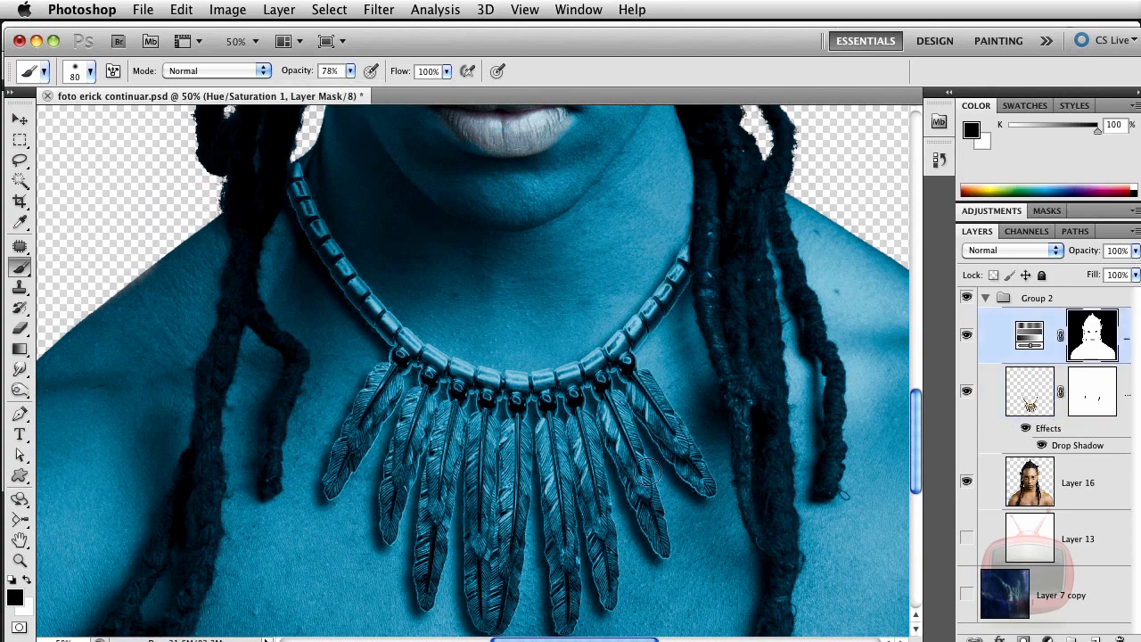
mouse_move(557, 393)
left_mouse_down()
mouse_move(515, 392)
mouse_move(525, 487)
mouse_move(518, 465)
mouse_move(509, 612)
mouse_move(514, 417)
mouse_move(530, 401)
mouse_move(564, 520)
mouse_move(569, 630)
mouse_move(551, 465)
mouse_move(571, 428)
mouse_move(602, 588)
mouse_move(582, 383)
mouse_move(639, 504)
mouse_move(611, 395)
mouse_move(680, 463)
mouse_move(613, 354)
mouse_move(565, 386)
mouse_move(670, 272)
mouse_move(577, 378)
mouse_move(466, 388)
mouse_move(403, 355)
mouse_move(414, 411)
mouse_move(400, 504)
mouse_move(446, 398)
mouse_move(434, 554)
mouse_move(478, 408)
mouse_move(480, 551)
mouse_move(477, 482)
mouse_move(422, 358)
mouse_move(356, 460)
mouse_move(357, 426)
mouse_move(405, 336)
mouse_move(346, 288)
mouse_move(317, 237)
mouse_move(313, 180)
left_mouse_up()
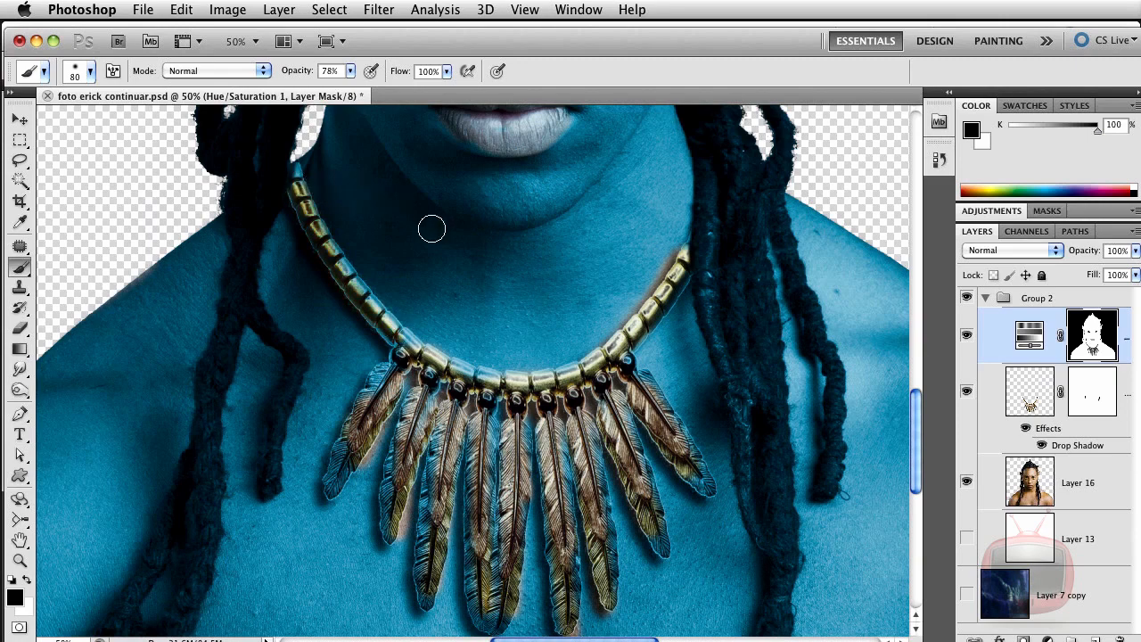
key("super+minus")
key("super+minus")
key("super+minus")
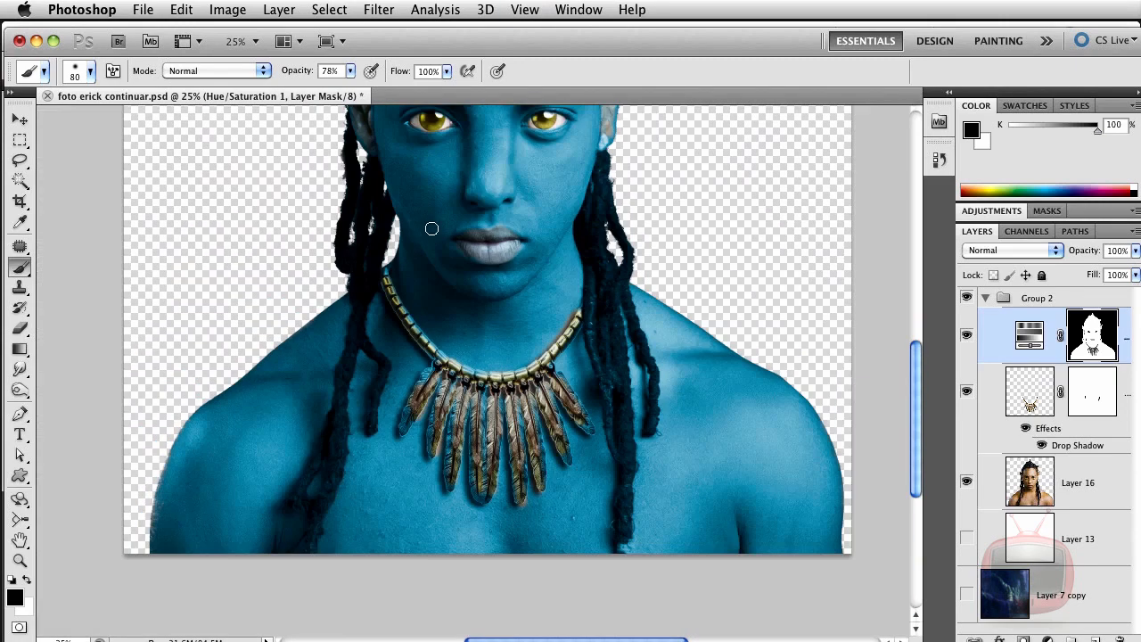
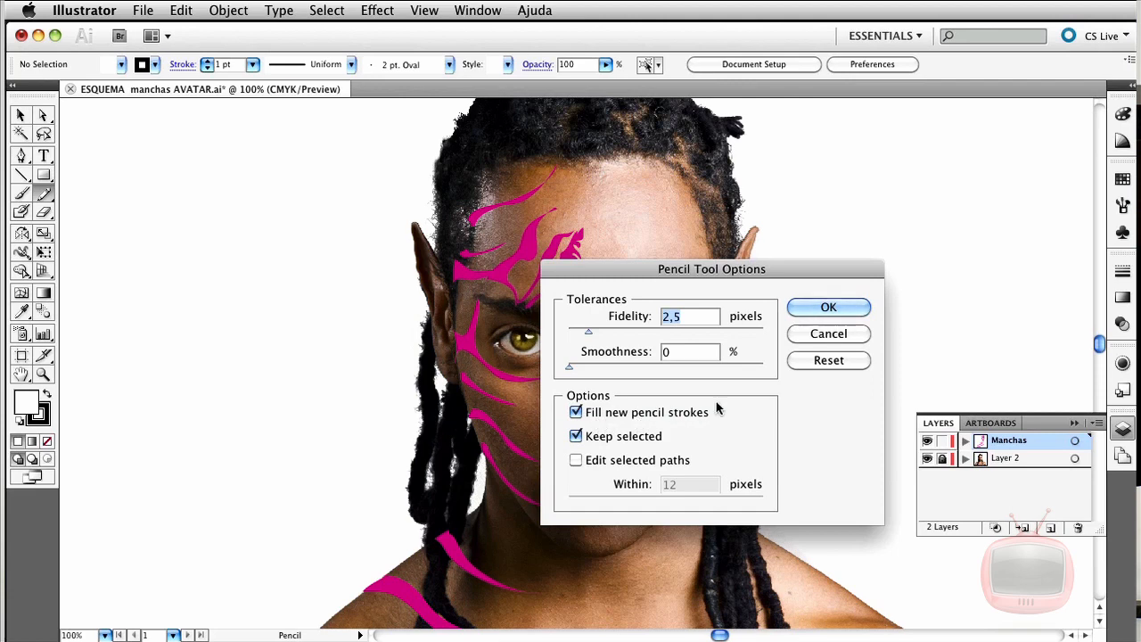
Step: In Illustrator, accept Pencil options with fidelity 2.5 pixels, smoothness 0% and filled strokes, and set the fill color to magenta EF1B80
left_click(815, 308)
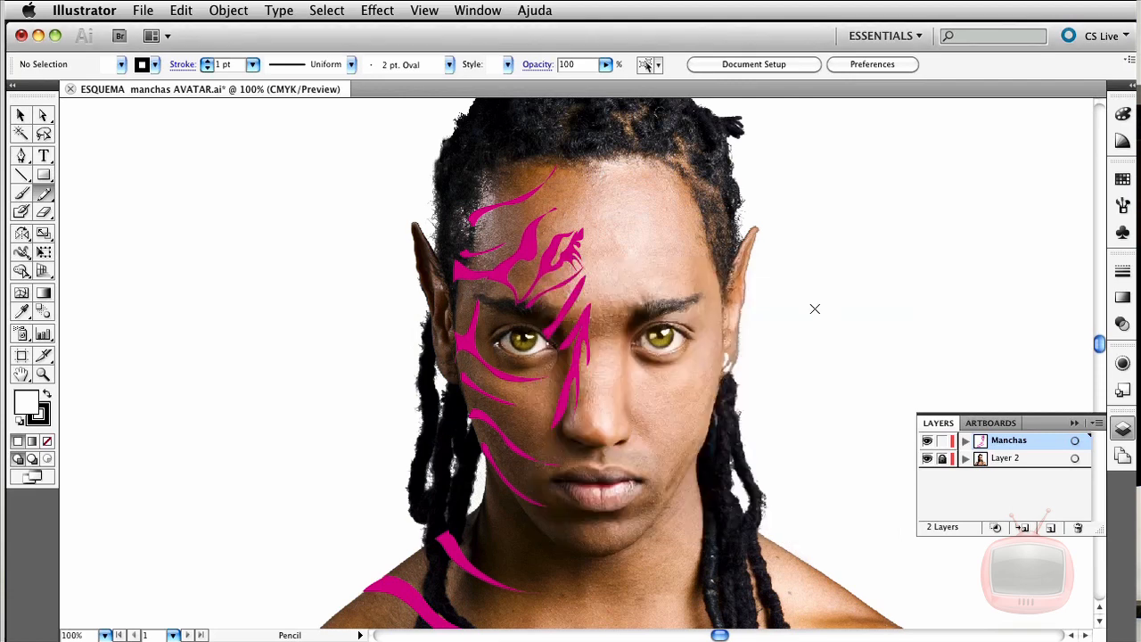
double_click(27, 402)
left_click(723, 316)
left_click(675, 314)
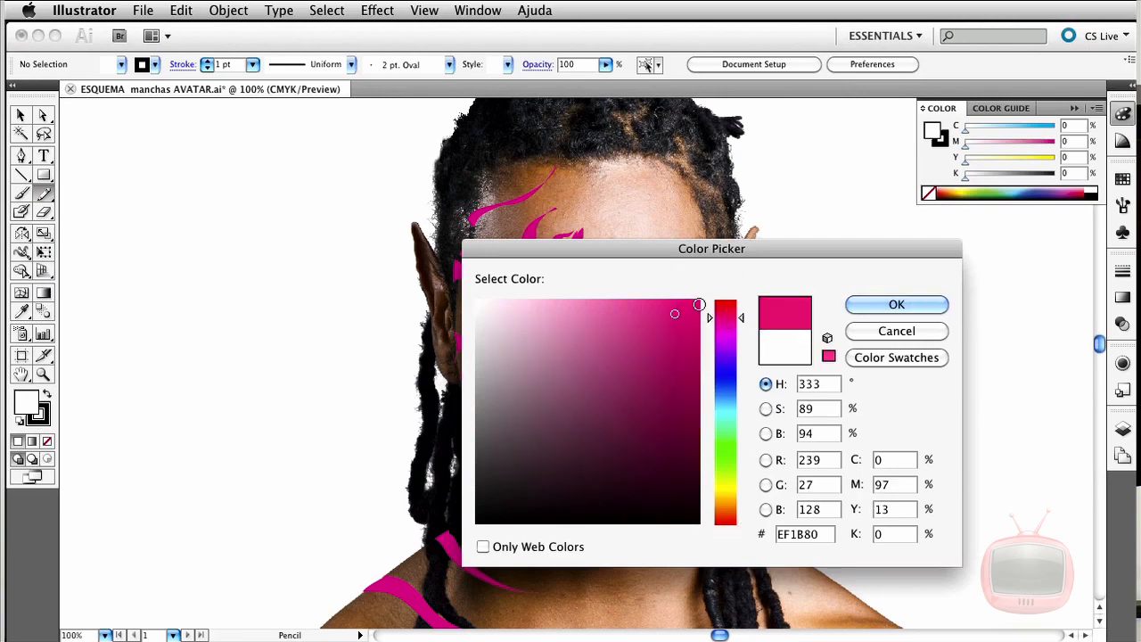
left_click(896, 304)
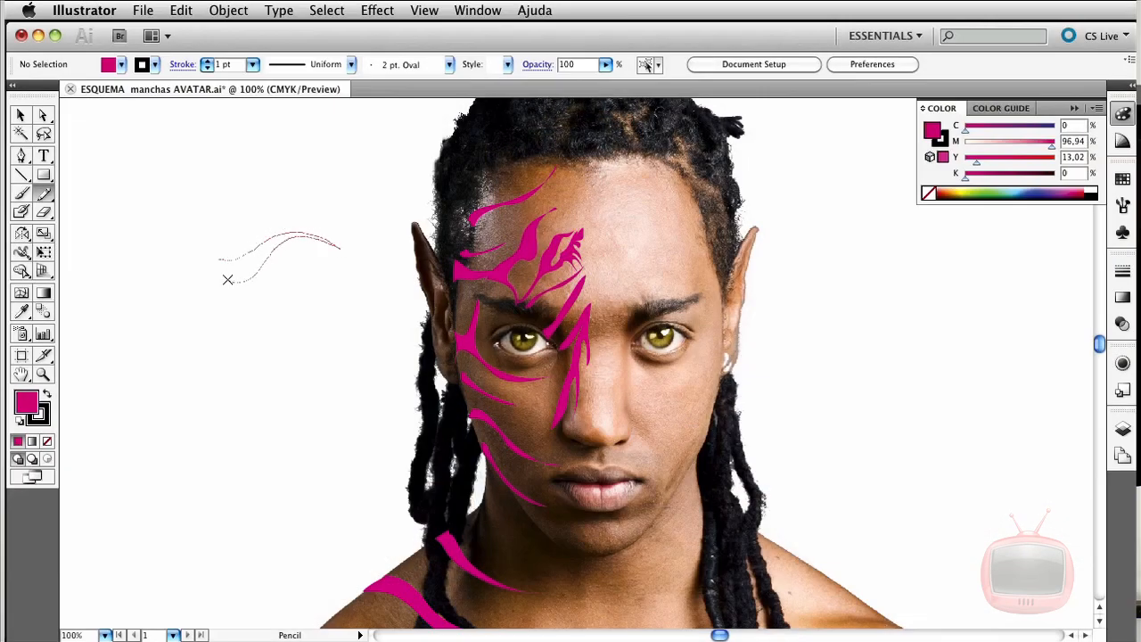
Step: Draw practice marks with the Pencil tool beside the head and on the forehead, and delete the lower forehead mark
left_click_drag(227, 279, 229, 281)
left_click_drag(313, 329, 248, 316)
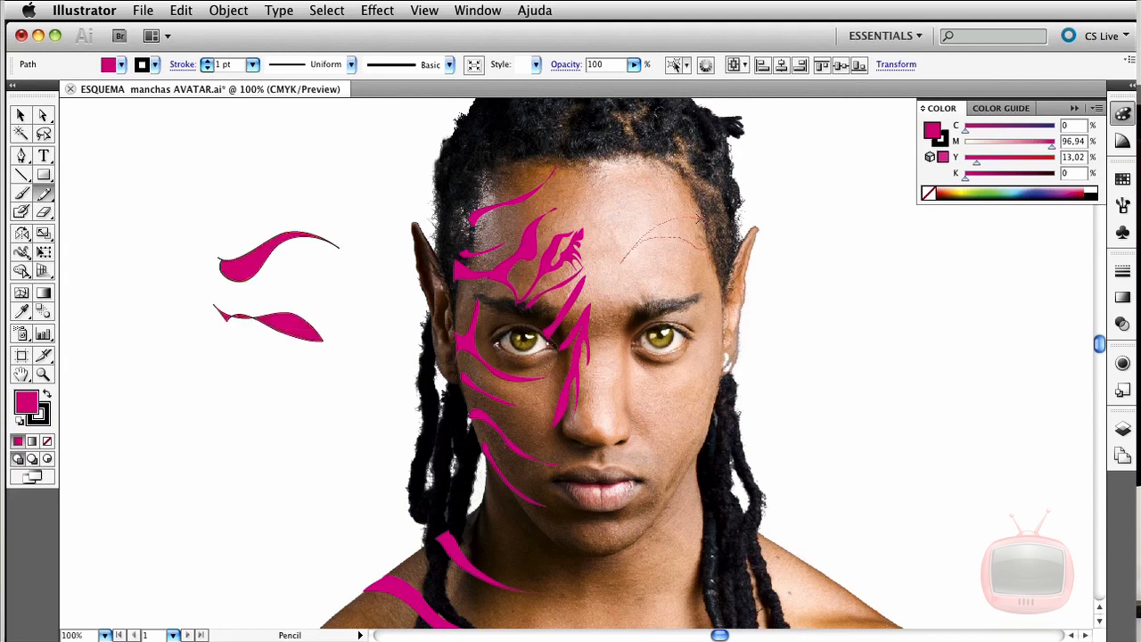
mouse_move(701, 218)
left_mouse_down()
mouse_move(709, 264)
mouse_move(645, 294)
left_mouse_up()
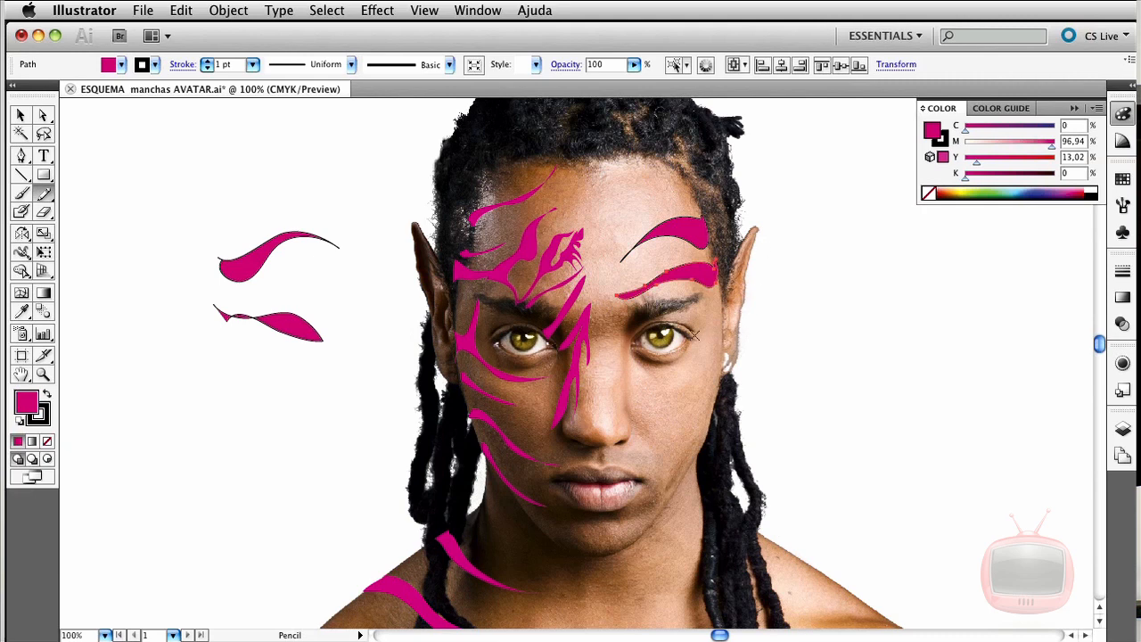
key("Delete")
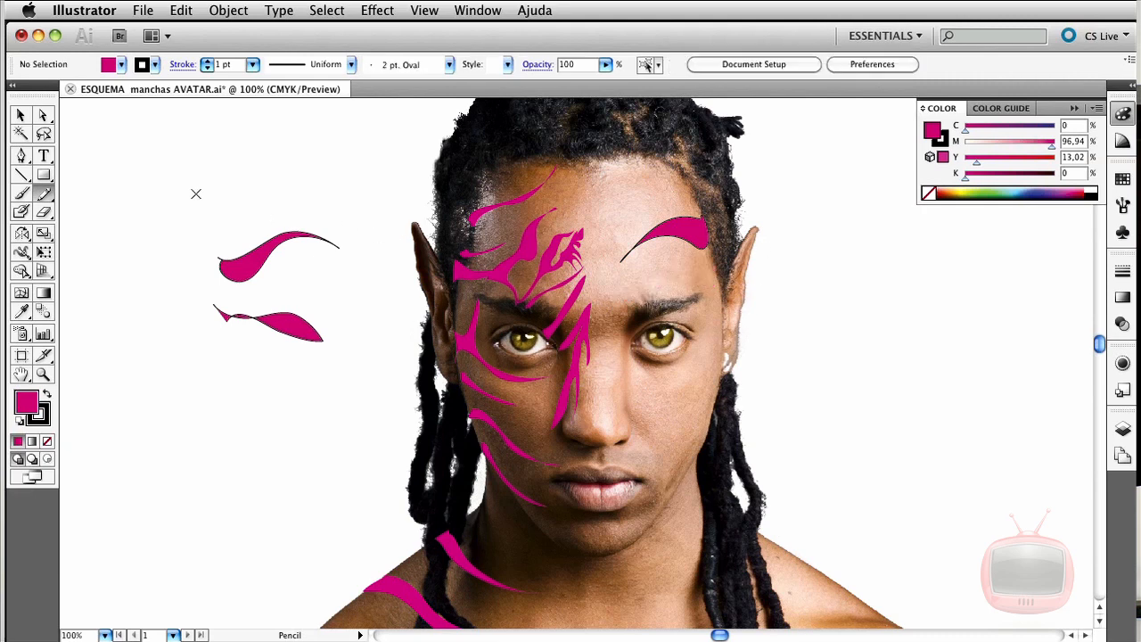
Step: Delete the remaining practice shapes on the forehead and beside the head
left_click(20, 115)
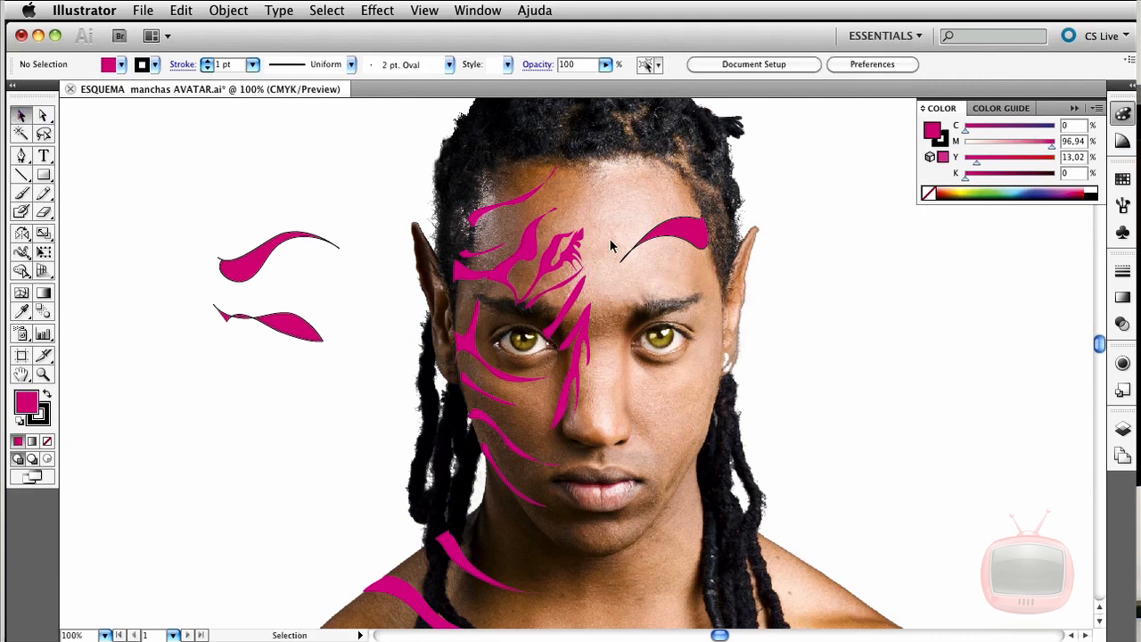
left_click(686, 238)
key("Delete")
left_click(254, 267)
key("Delete")
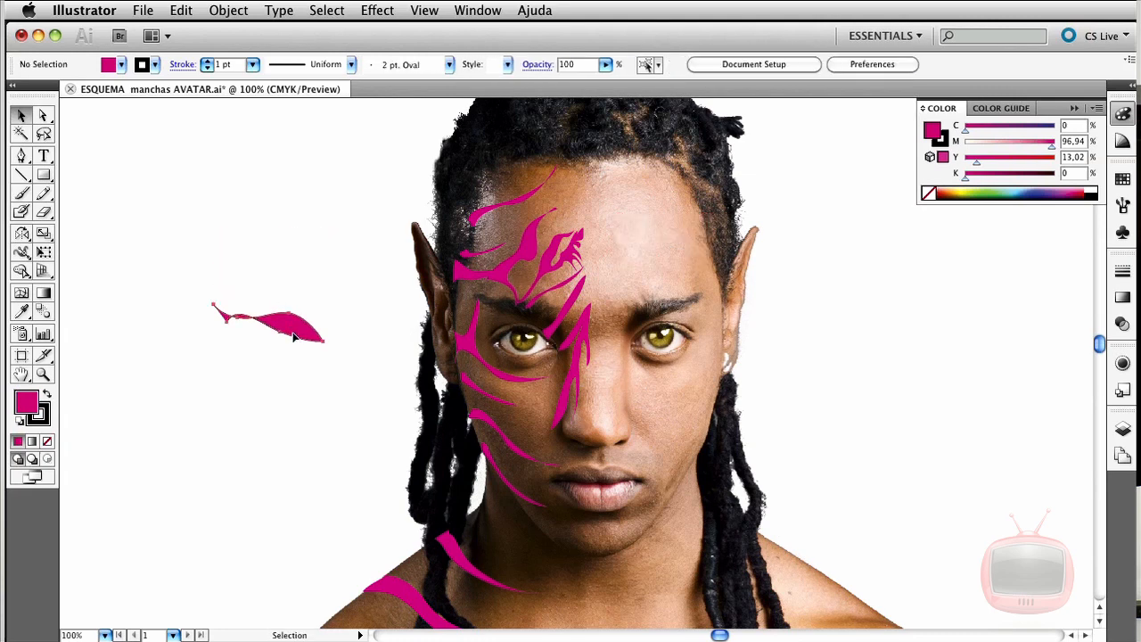
left_click(280, 326)
key("Delete")
Step: Reflect a copy of the magenta face markings across the vertical axis and align it on the unmarked half of the face
left_click(516, 257)
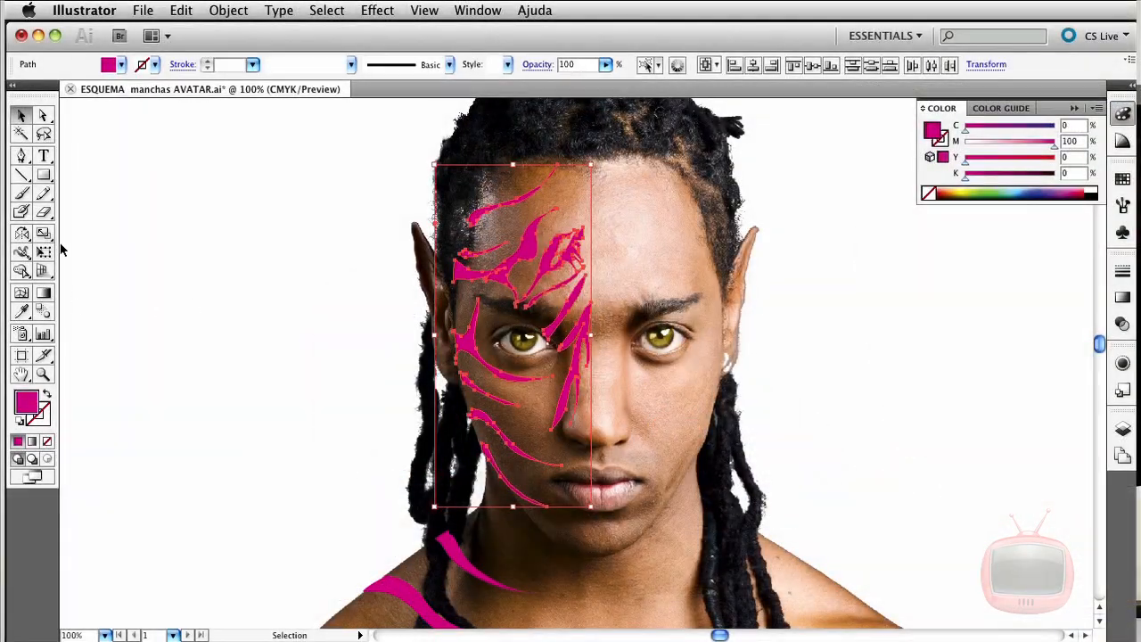
double_click(23, 237)
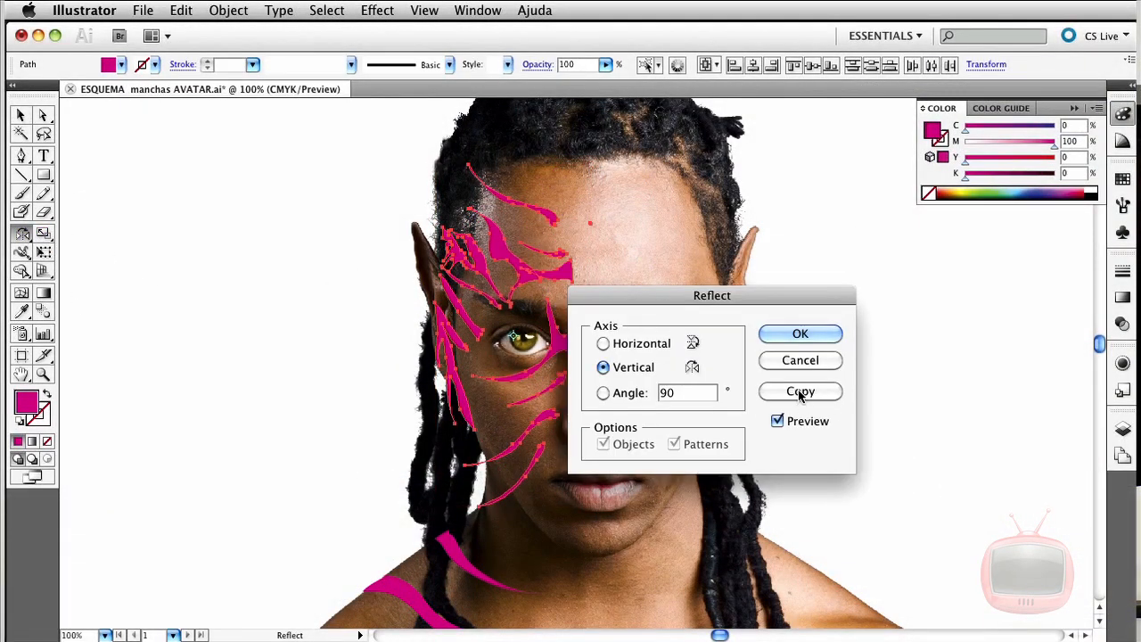
left_click(798, 391)
left_click(19, 116)
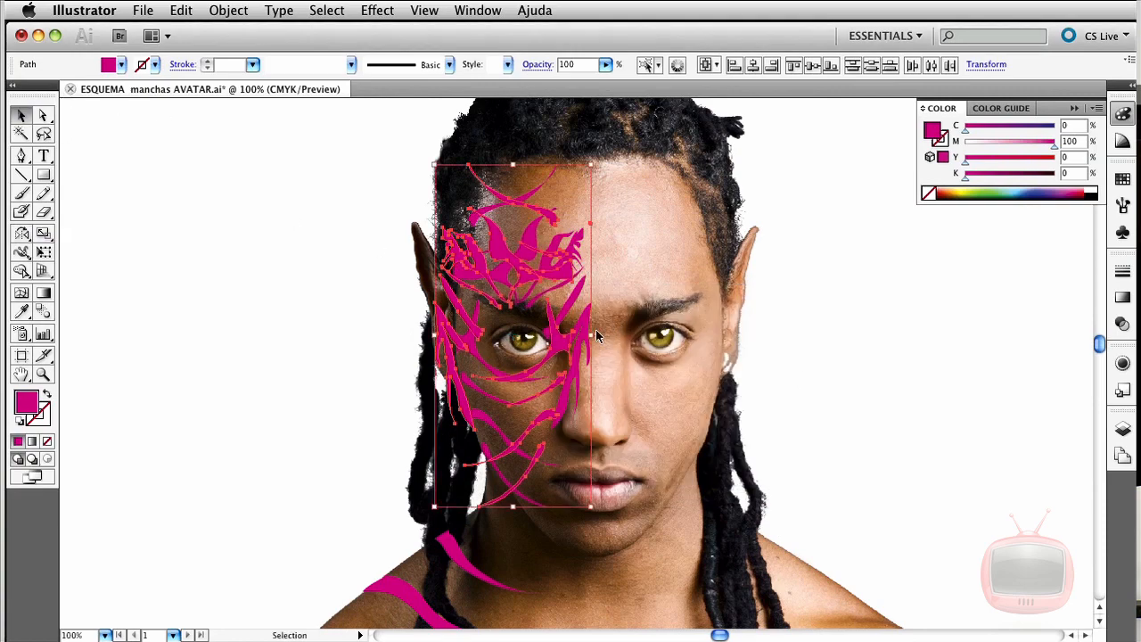
left_click_drag(571, 349, 712, 343)
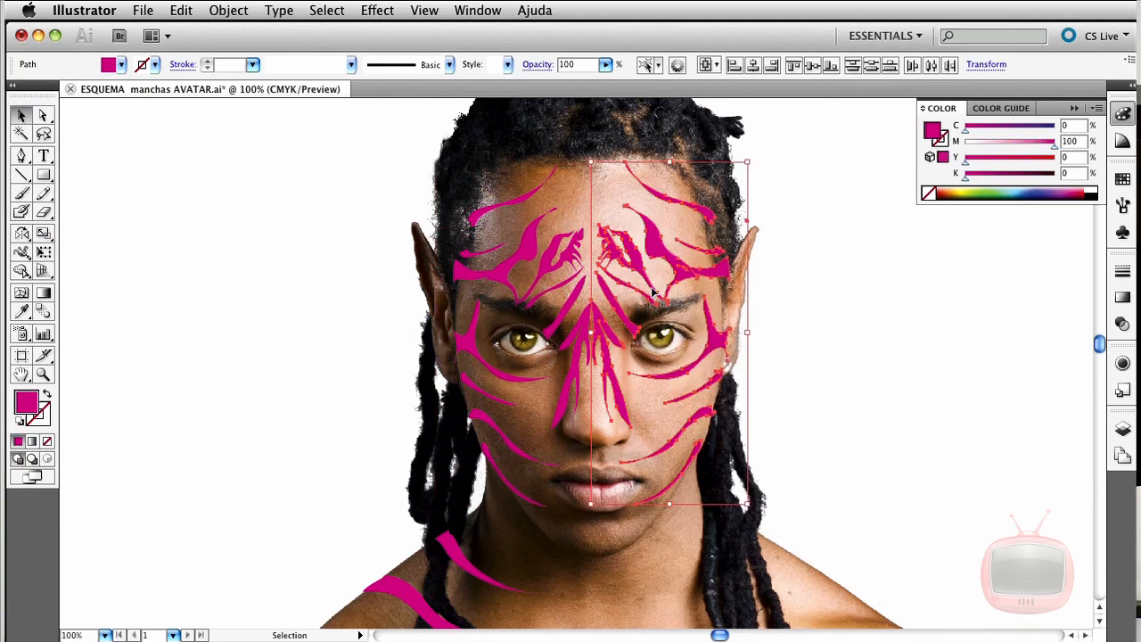
left_click_drag(653, 293, 657, 293)
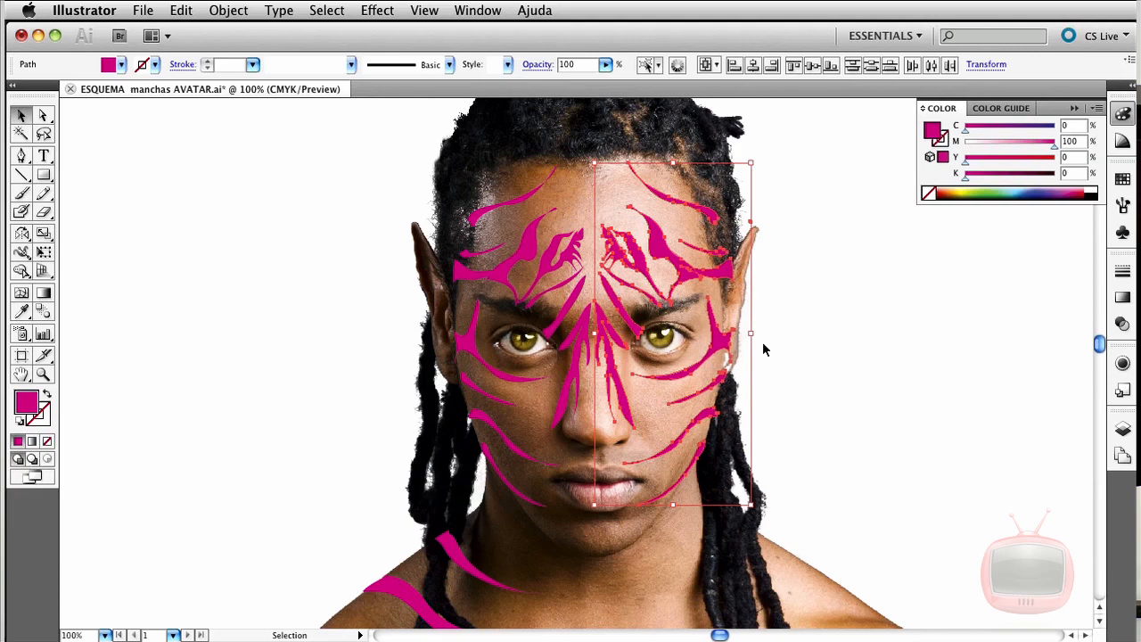
left_click(871, 398)
Step: Reflect a copy of the neck and shoulder markings across the vertical axis and place it on the opposite shoulder
key("super+minus")
key("super+minus")
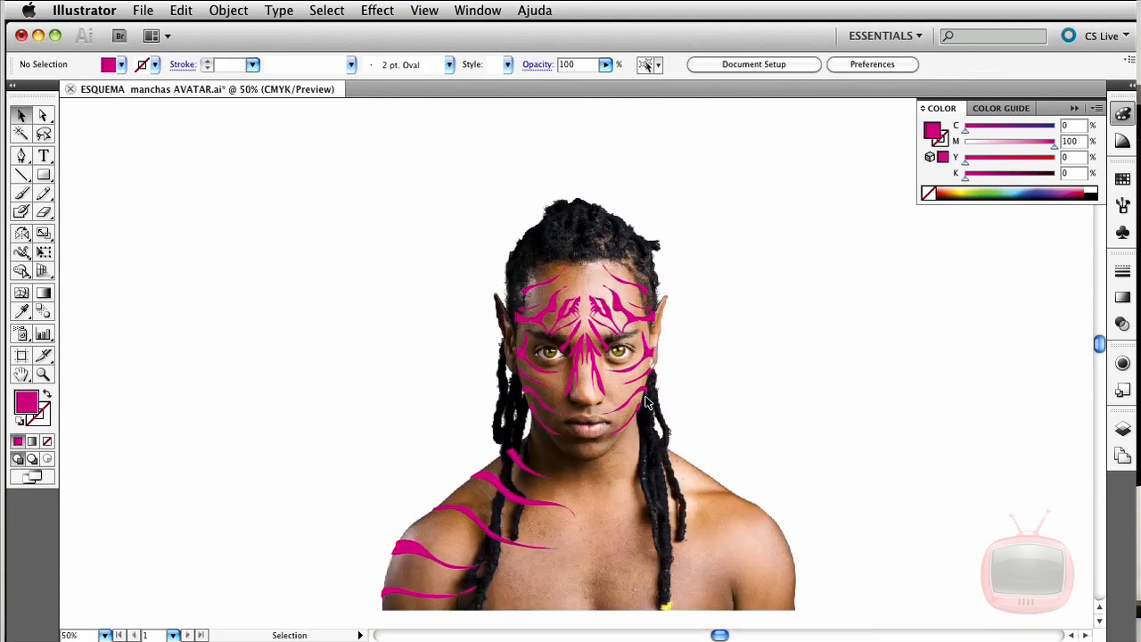
left_click_drag(552, 582, 553, 582)
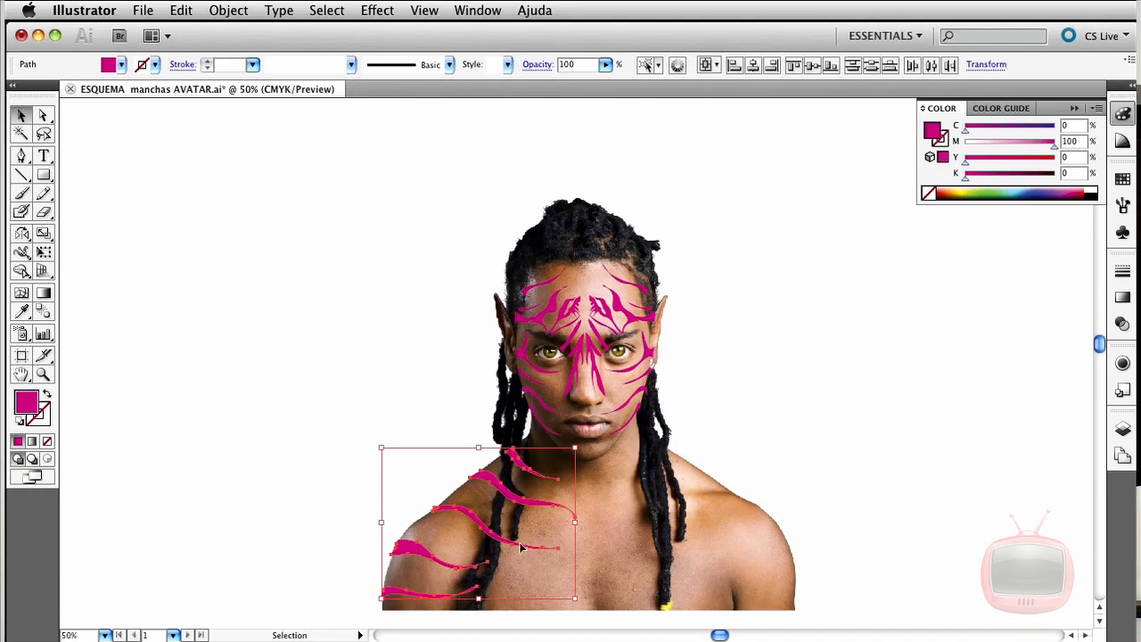
double_click(22, 234)
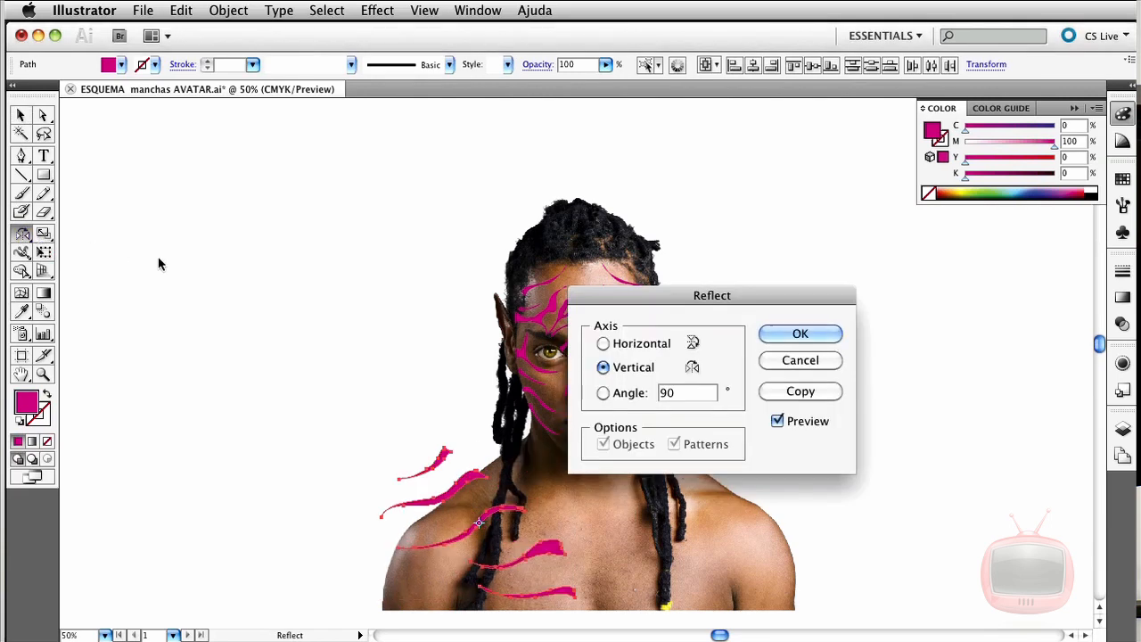
left_click(801, 390)
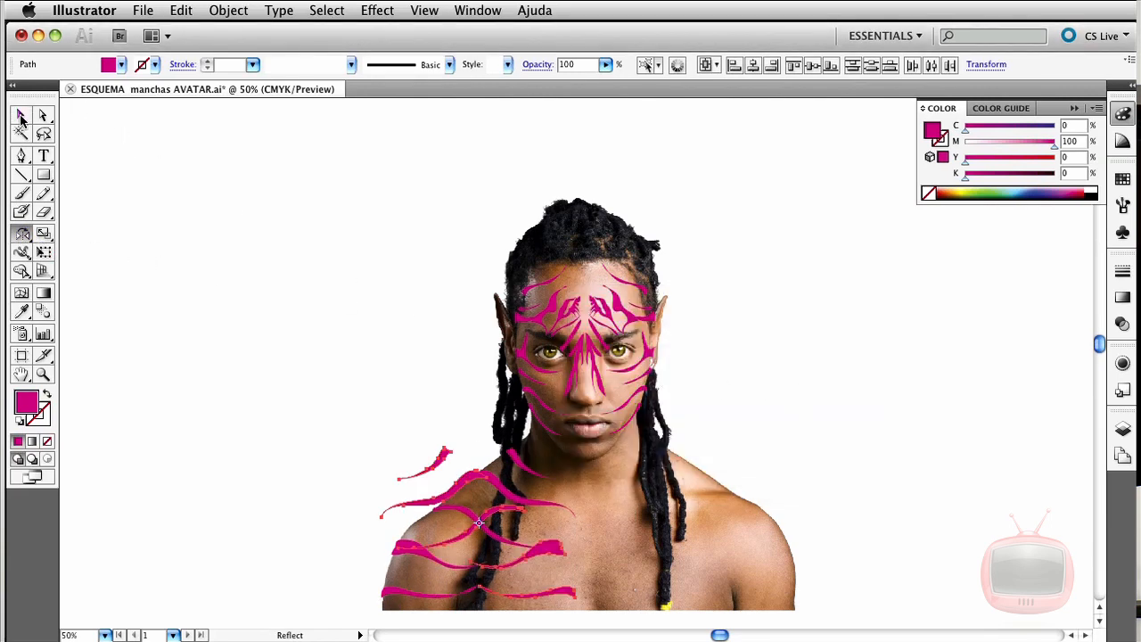
left_click(22, 116)
left_click_drag(546, 553, 773, 554)
left_click(846, 555)
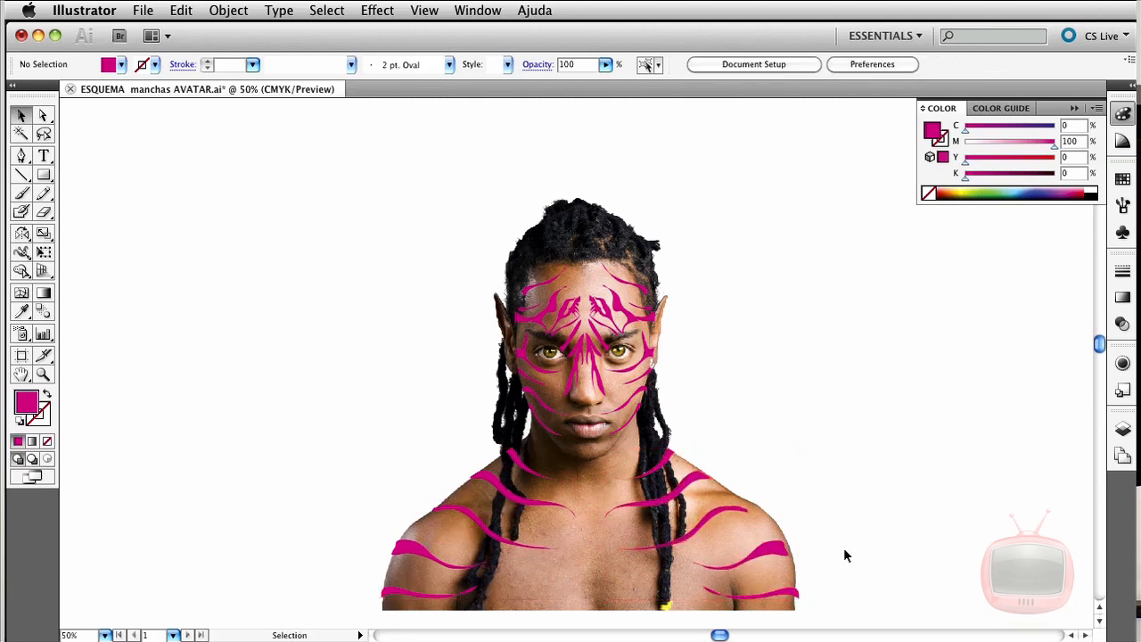
Step: Select both halves of the magenta face markings and copy them to the clipboard
key("super+minus")
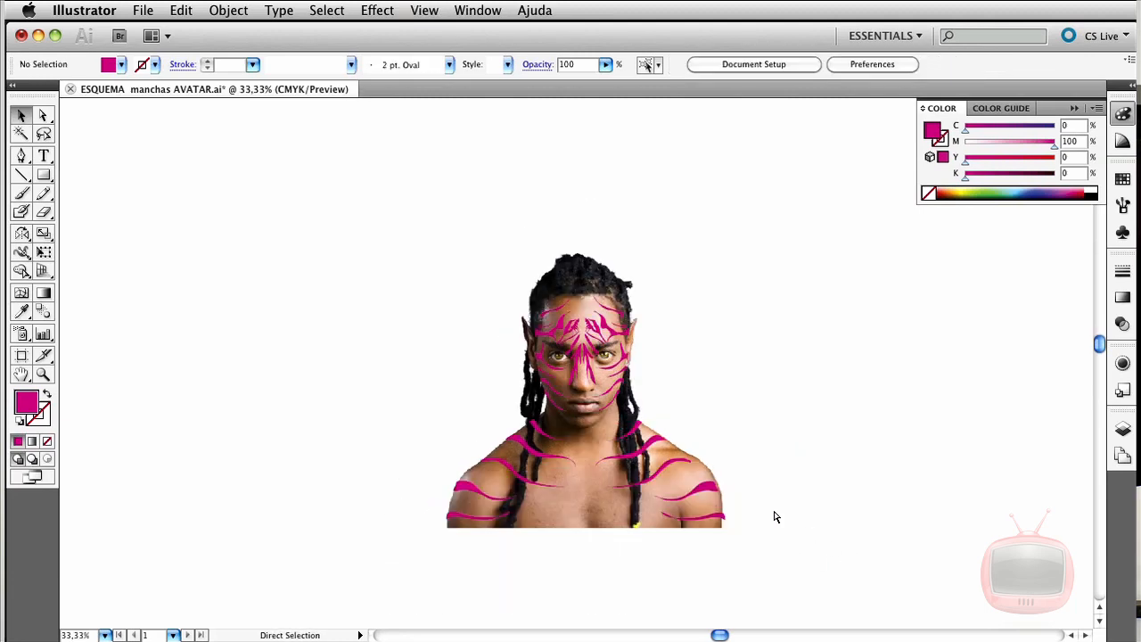
key("super+plus")
key("super+plus")
scroll(739, 388, "right", 2)
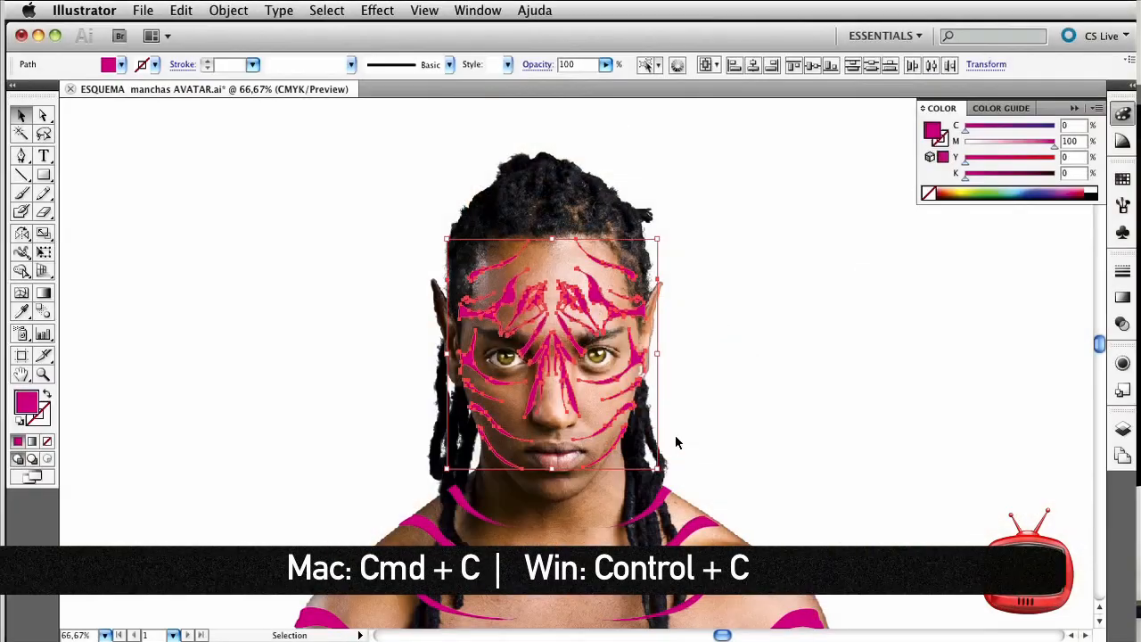
key("super+c")
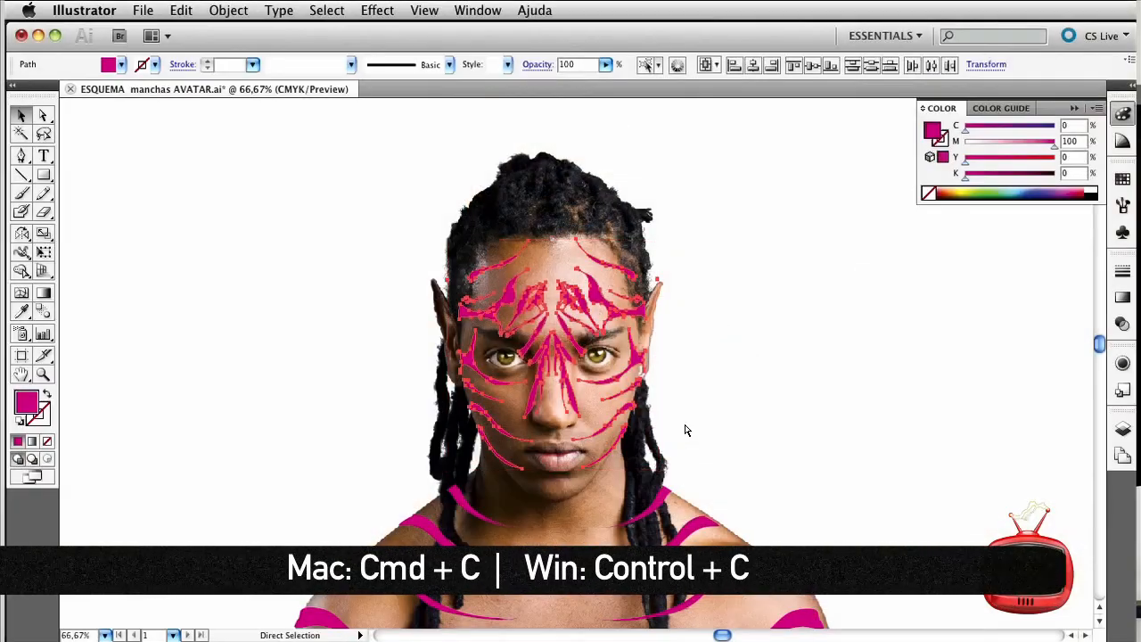
Step: In Photoshop, paste the face markings as pixels and place them over the blue face at 100% scale
key("super+Tab")
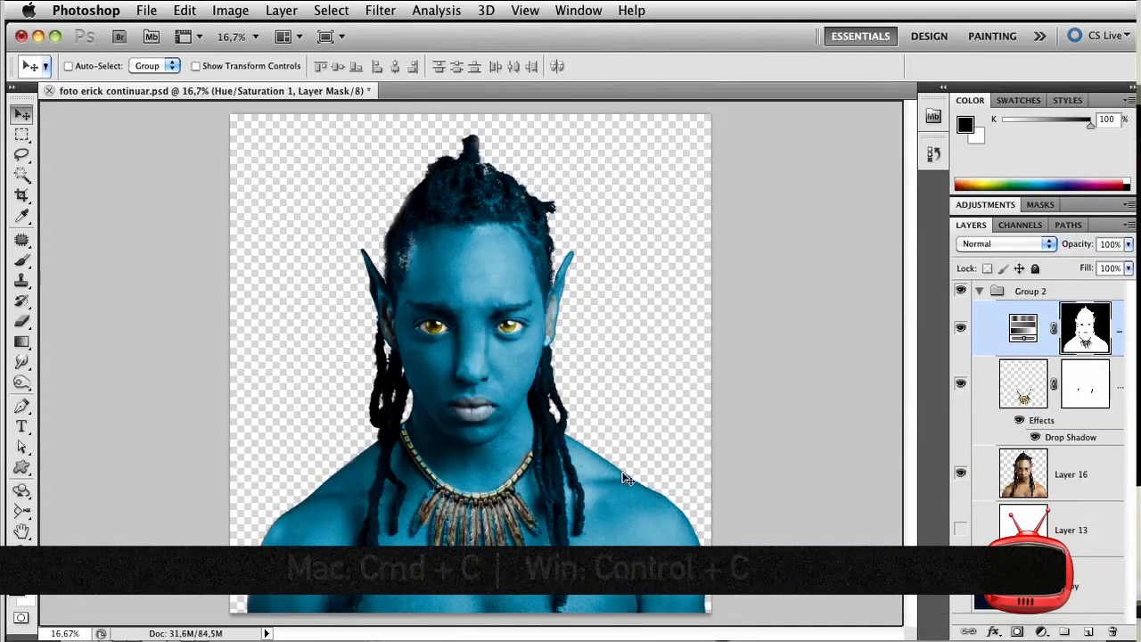
key("super+v")
left_click_drag(367, 185, 309, 173)
left_click(210, 239)
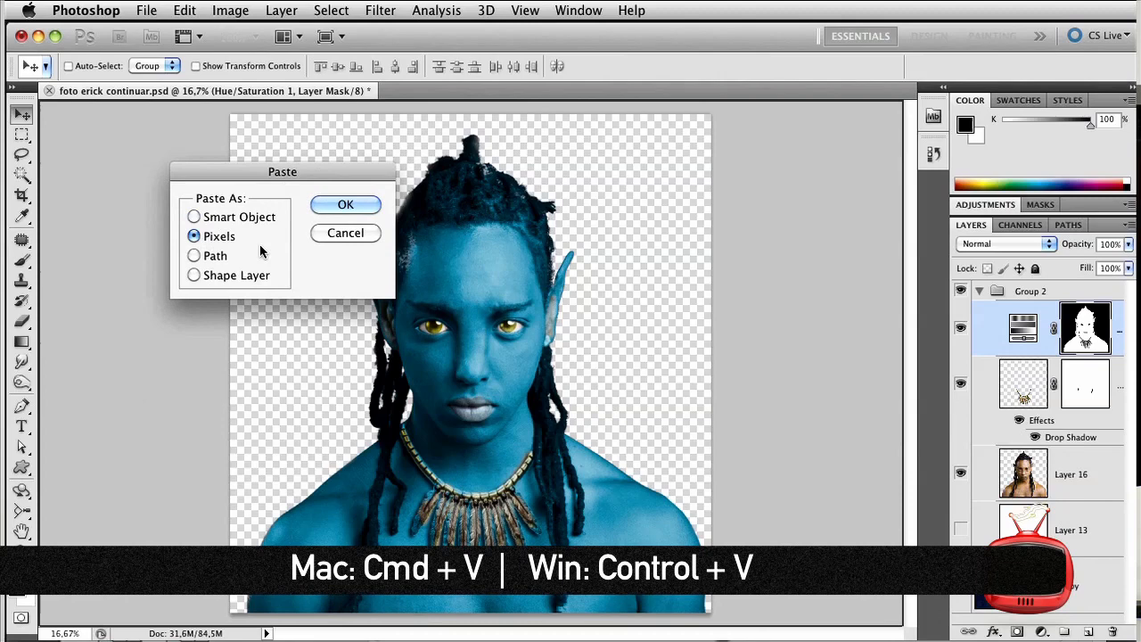
left_click(347, 205)
left_click_drag(500, 330, 496, 288)
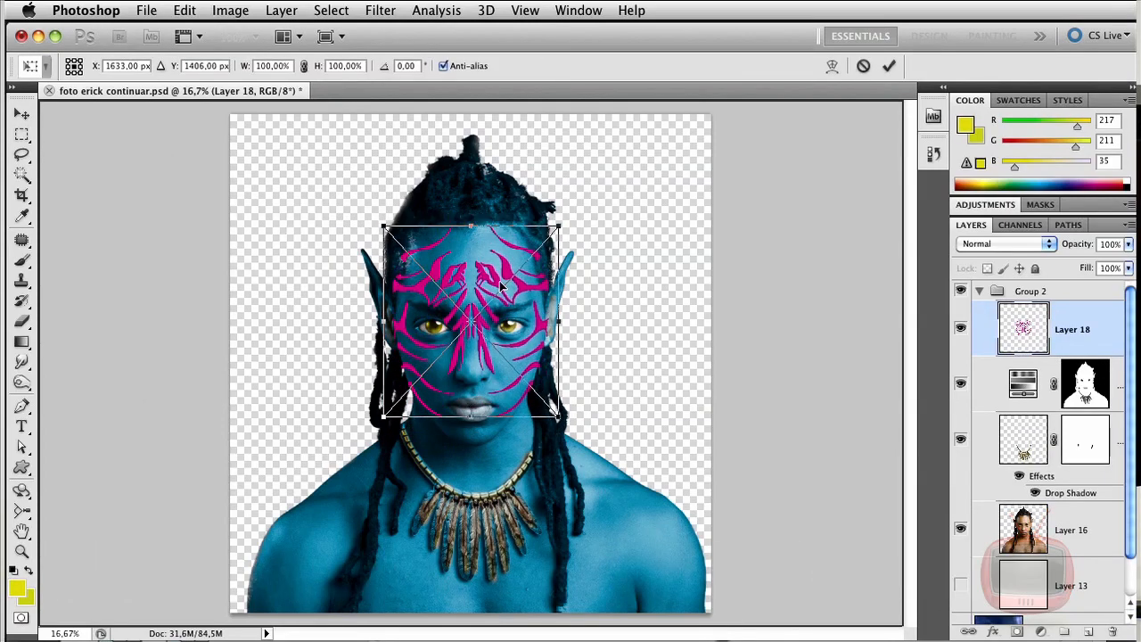
key("Return")
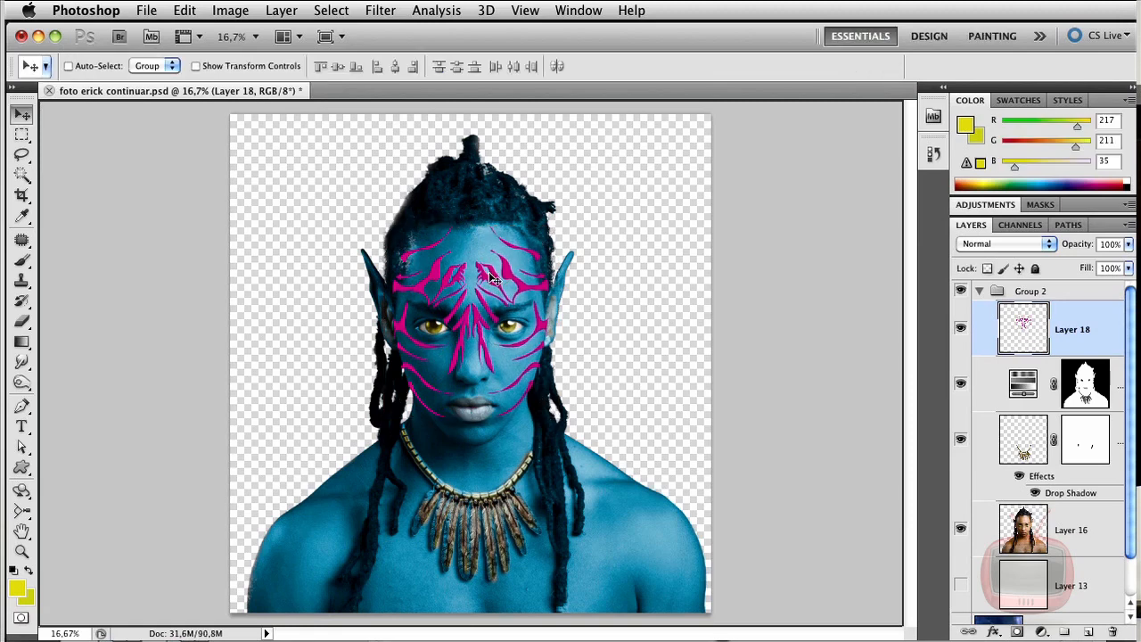
Step: Start a custom warp on the magenta face markings, pulling its four corners inward to follow the head's outline
key("super+plus")
left_click_drag(605, 416, 650, 499)
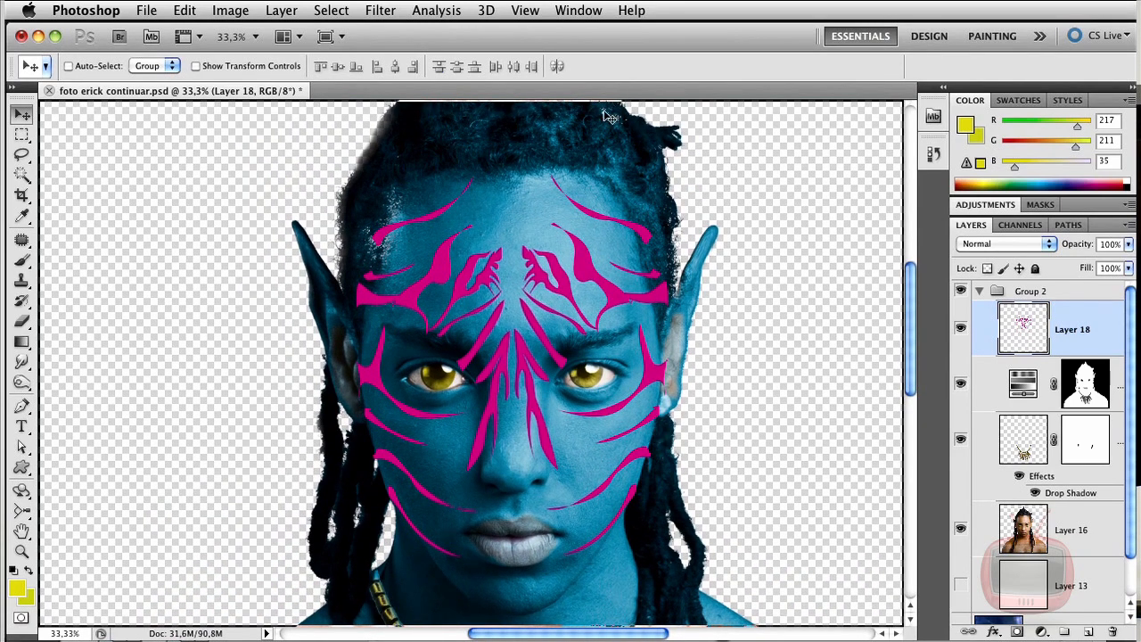
key("super+t")
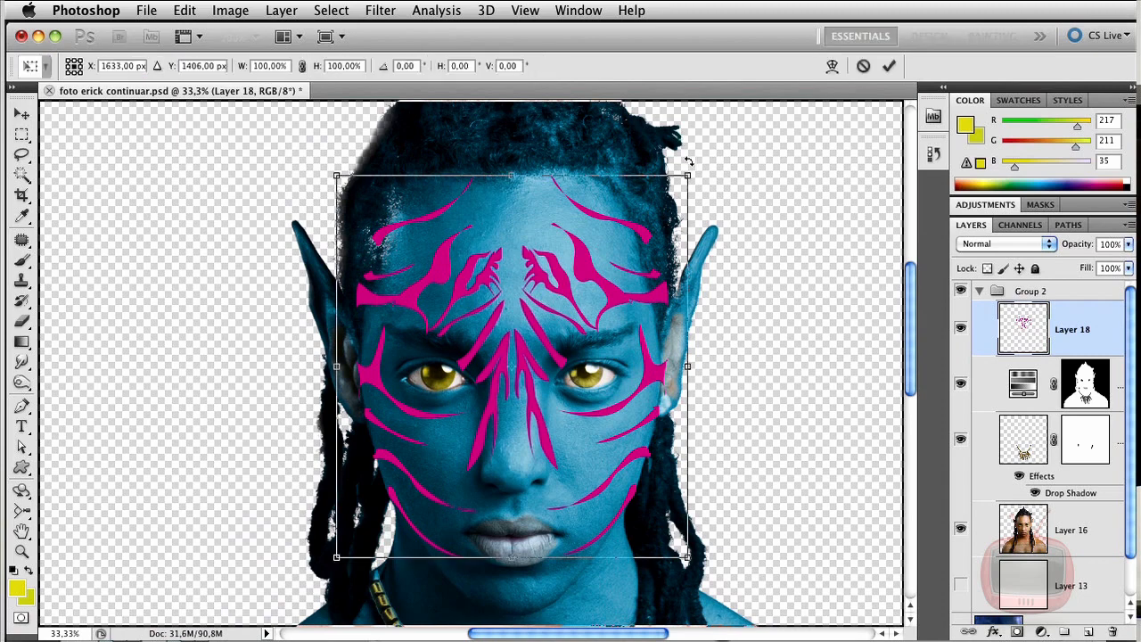
left_click(830, 67)
left_click_drag(691, 185, 666, 180)
left_click_drag(337, 177, 356, 165)
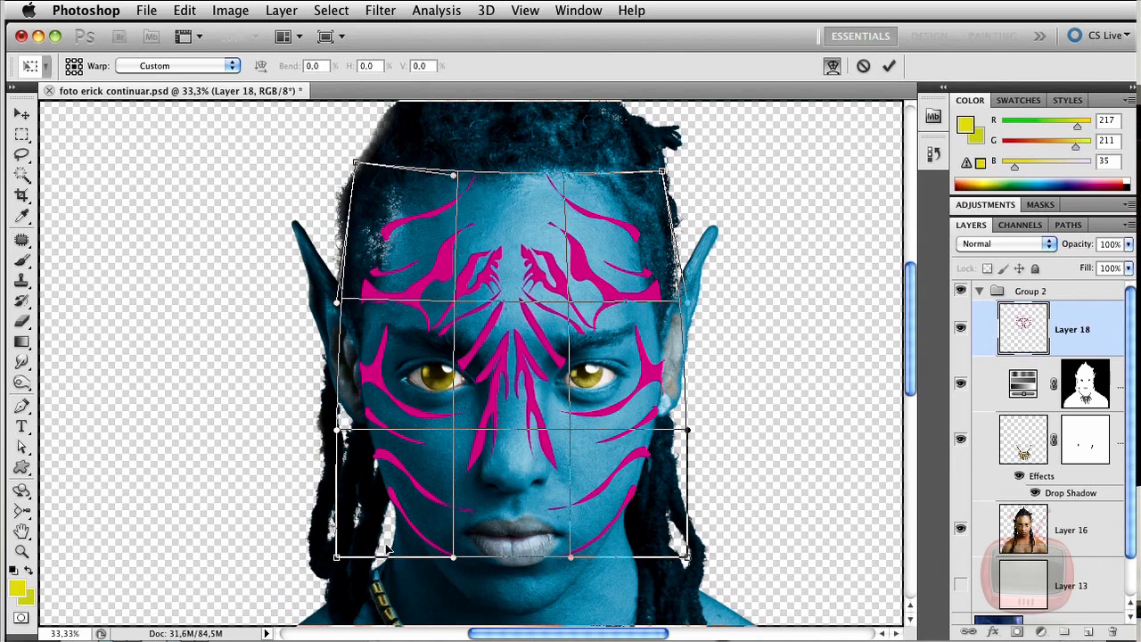
left_click_drag(337, 559, 351, 558)
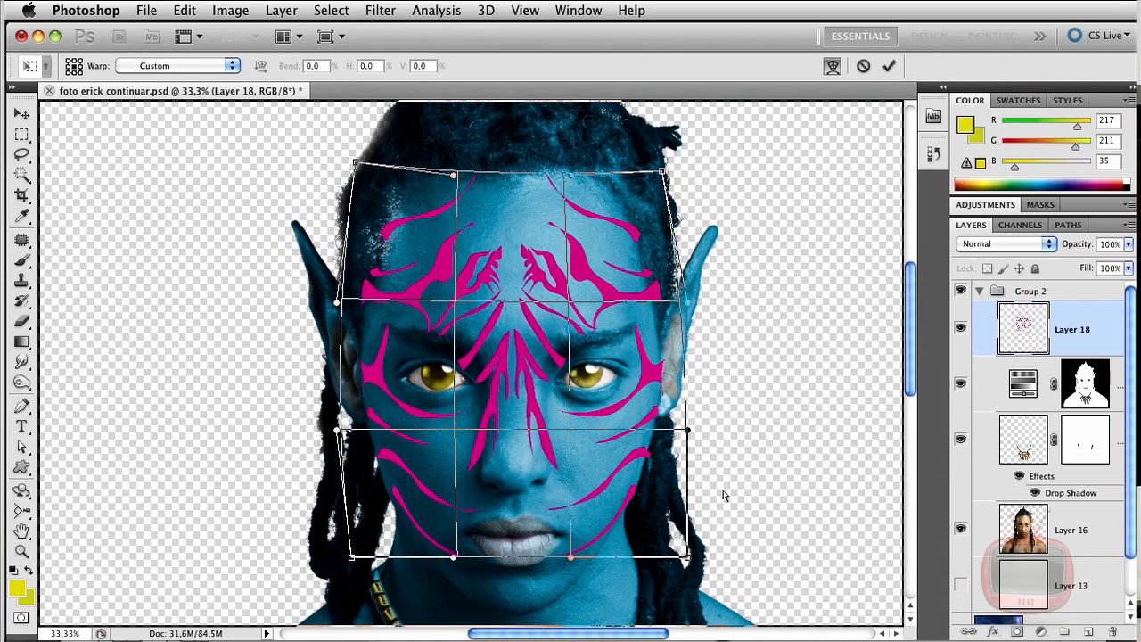
left_click_drag(687, 560, 660, 563)
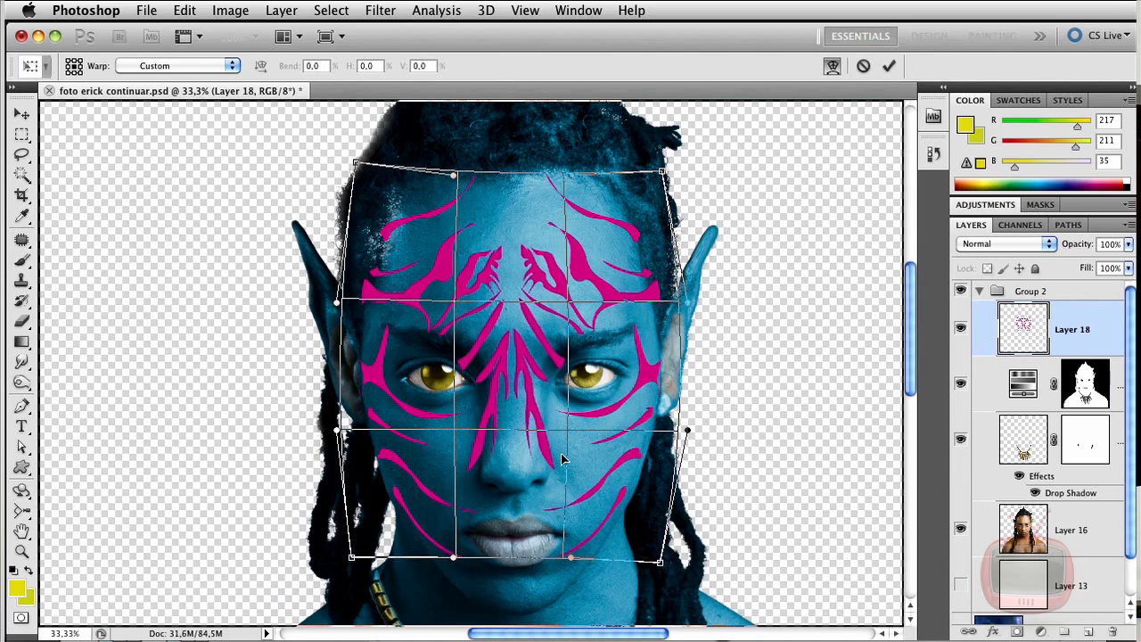
Step: Bend the centre of the face-marking warp upward to fit the forehead, nose and cheeks, and apply it
left_click_drag(487, 362, 562, 321)
left_click_drag(633, 213, 640, 214)
left_click_drag(453, 558, 439, 561)
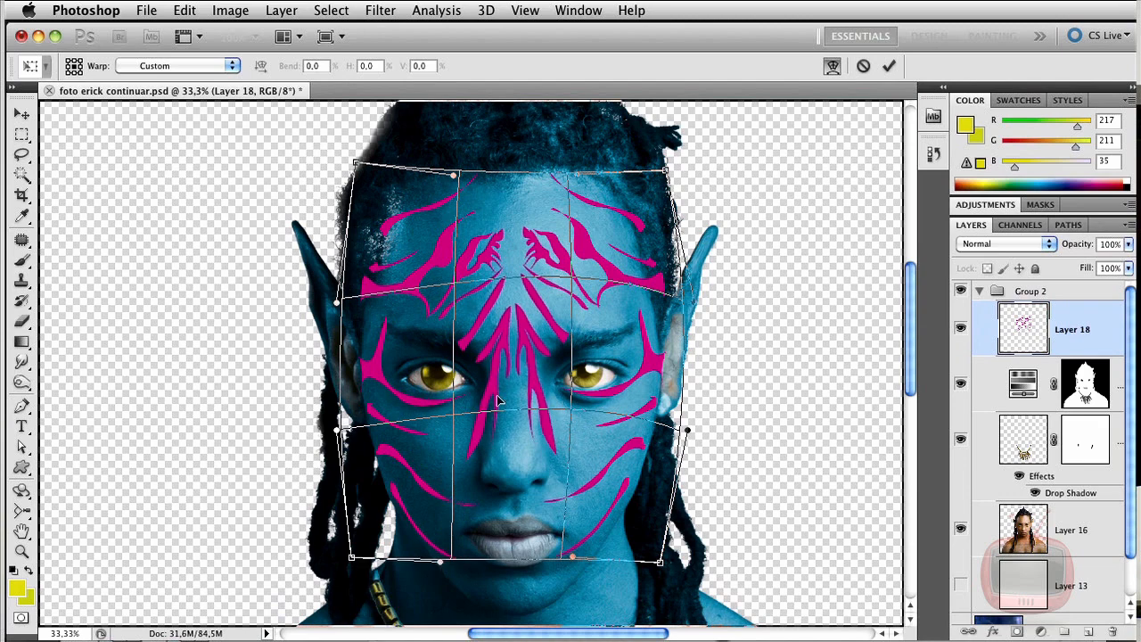
key("Return")
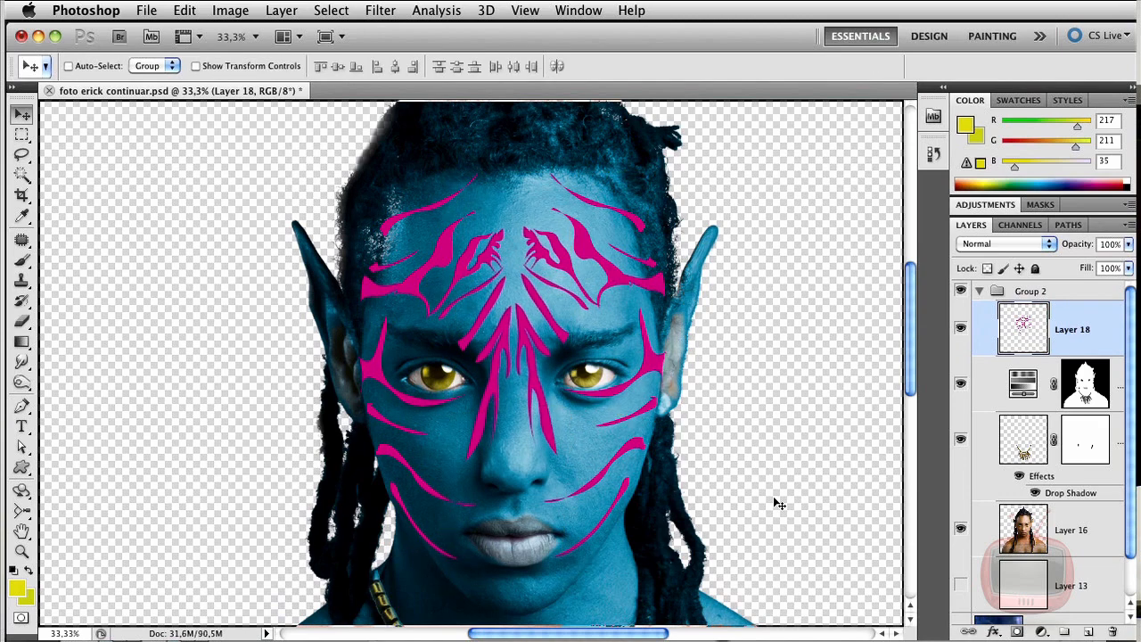
Step: Switch to Illustrator, select the magenta neck and shoulder markings on both sides, and copy them to the clipboard
key("super+Tab")
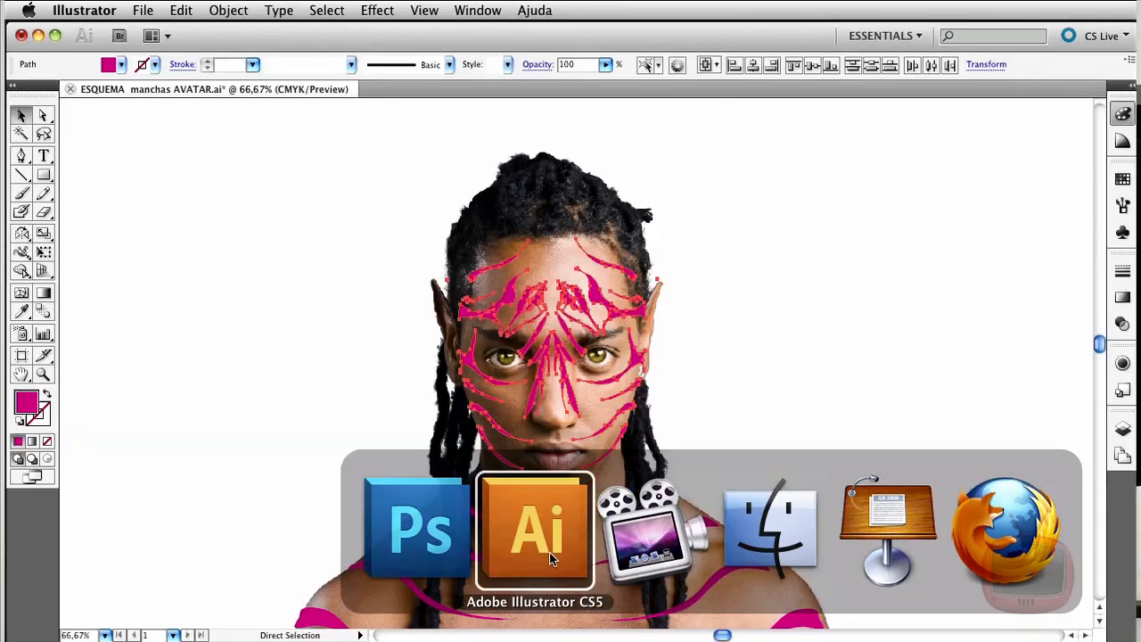
left_click_drag(792, 514, 773, 366)
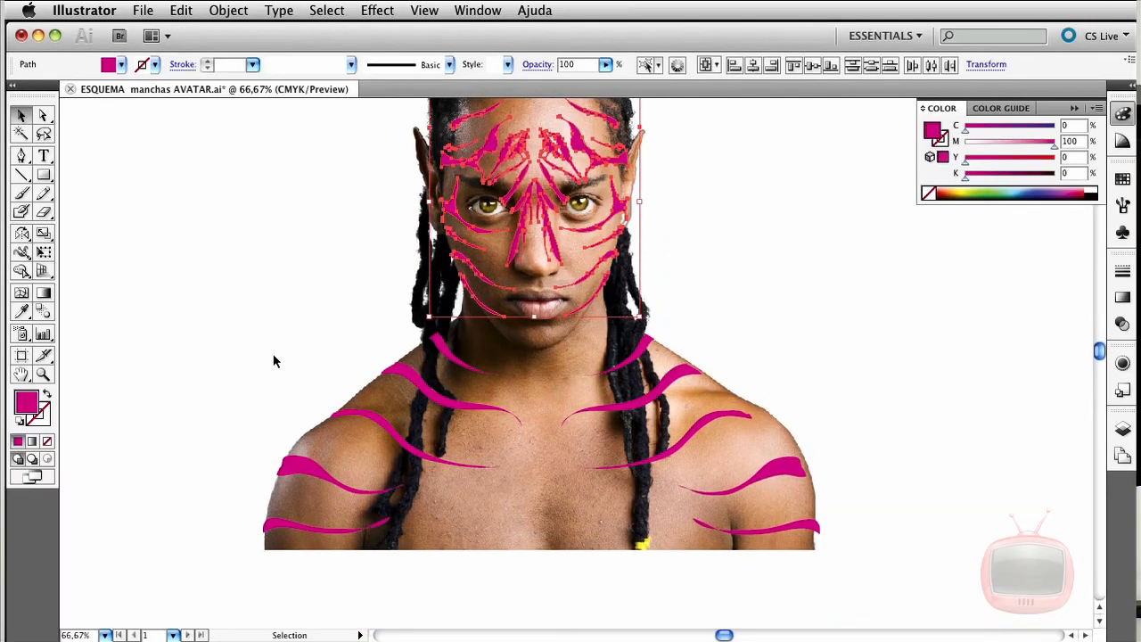
mouse_move(273, 353)
left_mouse_down()
mouse_move(712, 486)
mouse_move(827, 554)
mouse_move(838, 534)
left_mouse_up()
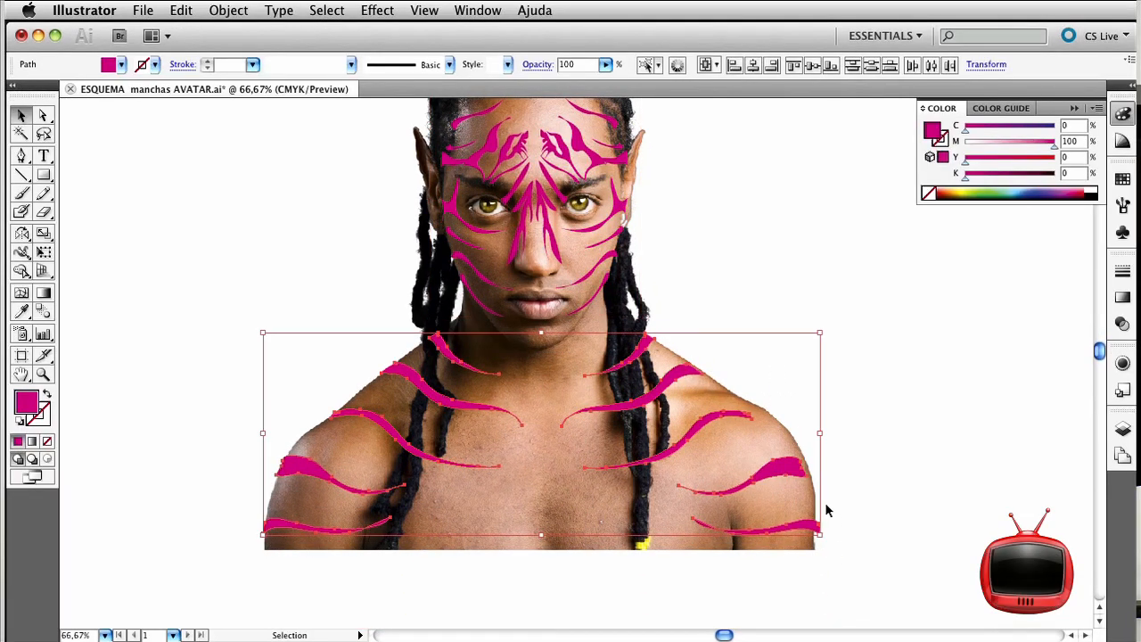
key("super+c")
Step: Switch to Photoshop, paste the neck and shoulder markings as pixels, and place them over the blue shoulders at 100% scale
key("super+Tab")
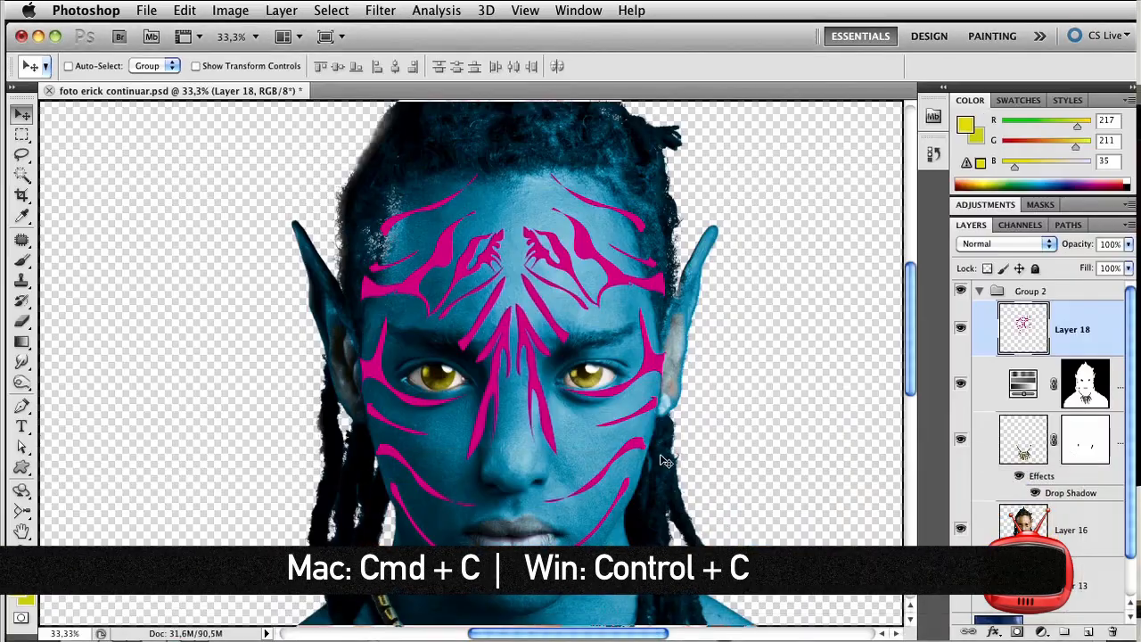
key("super+minus")
key("super+minus")
key("super+minus")
key("super+v")
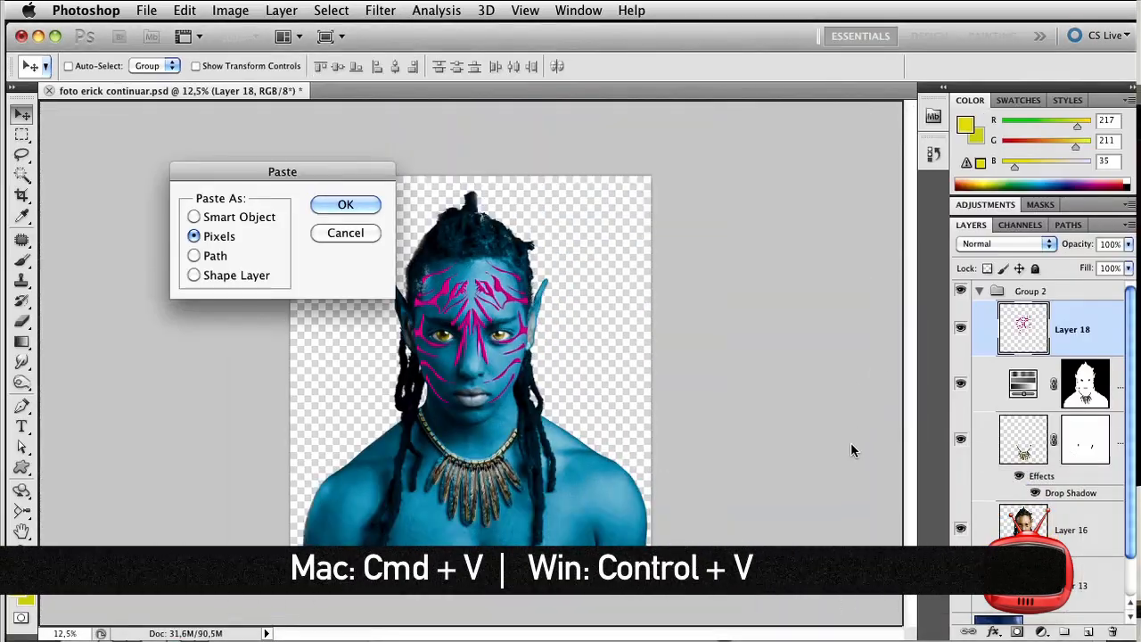
left_click(343, 210)
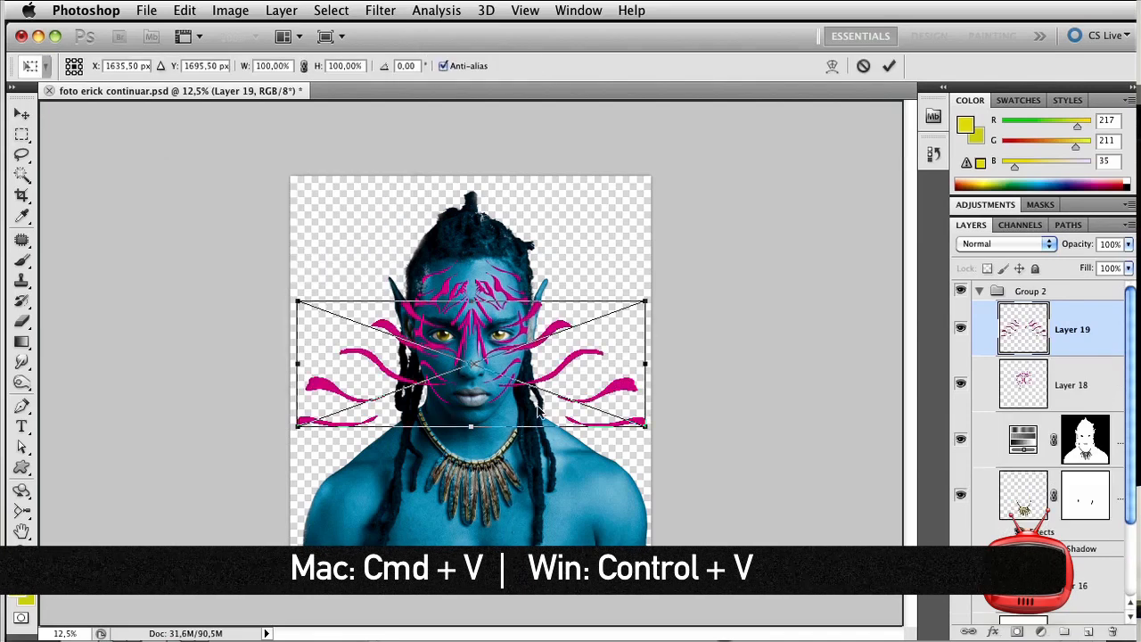
left_click_drag(600, 390, 602, 513)
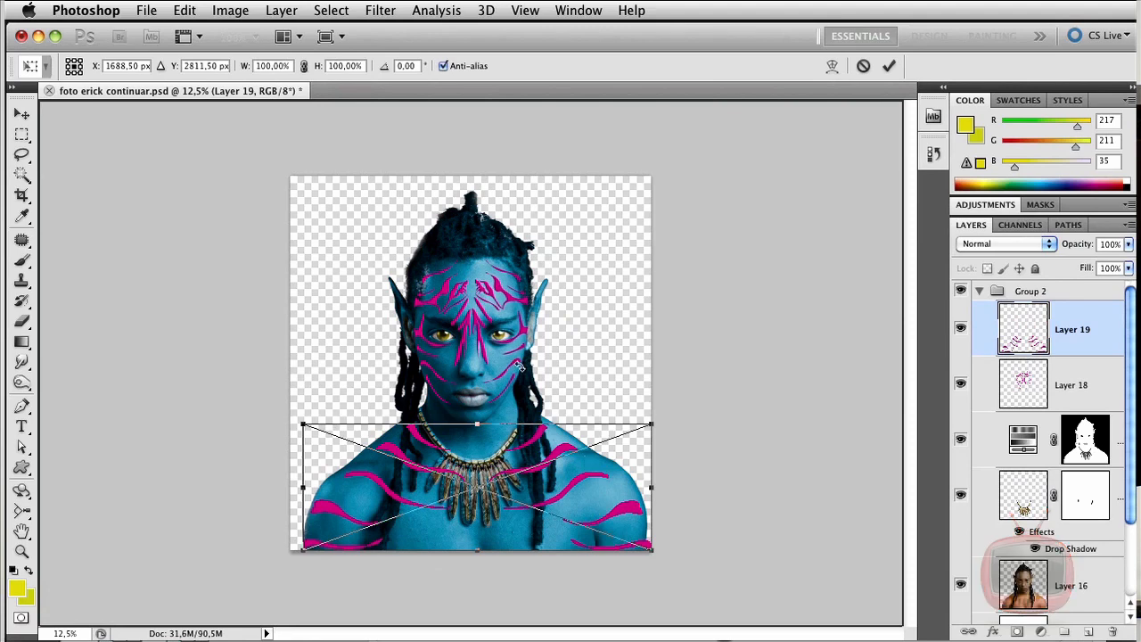
key("Return")
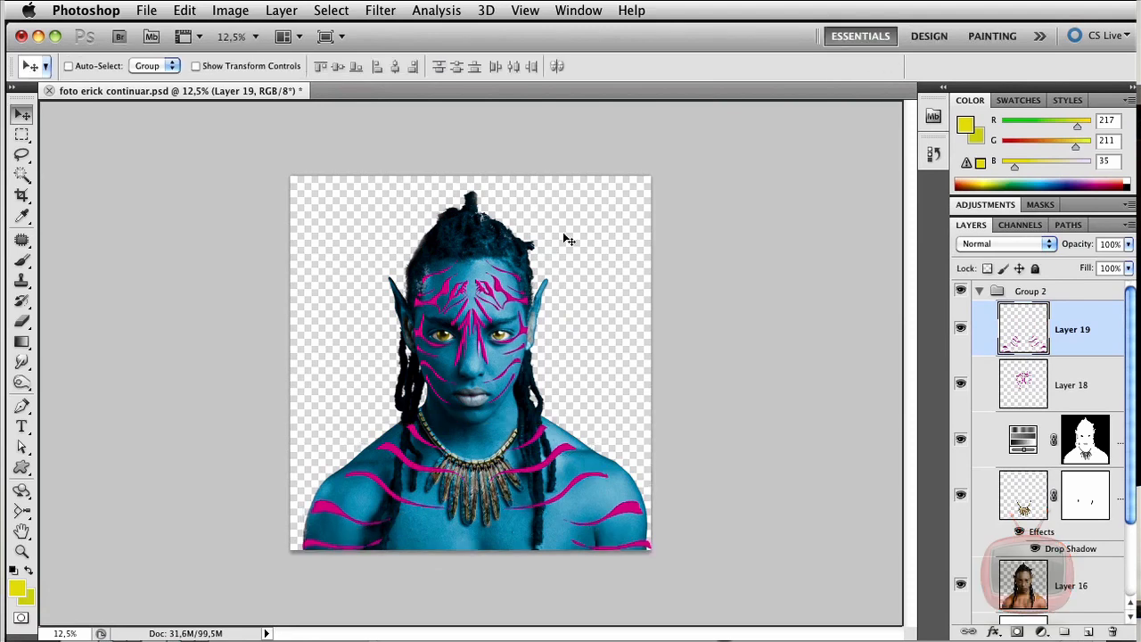
Step: Warp the neck and shoulder markings outward on both sides so they follow the neck and shoulder contours
key("super+t")
left_click(832, 68)
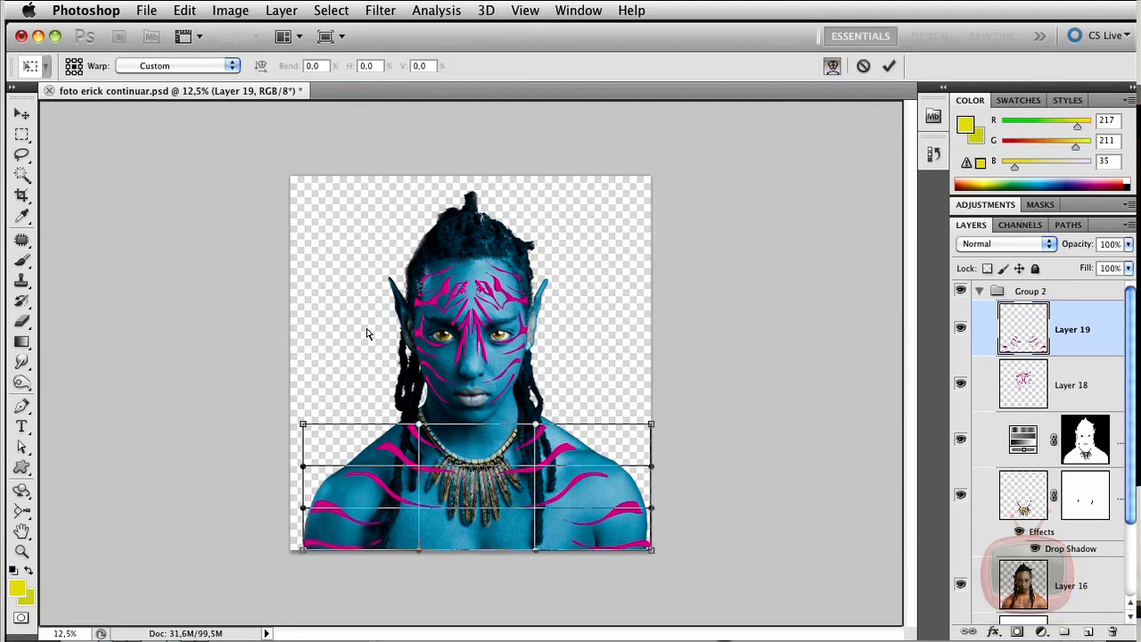
key("super+plus")
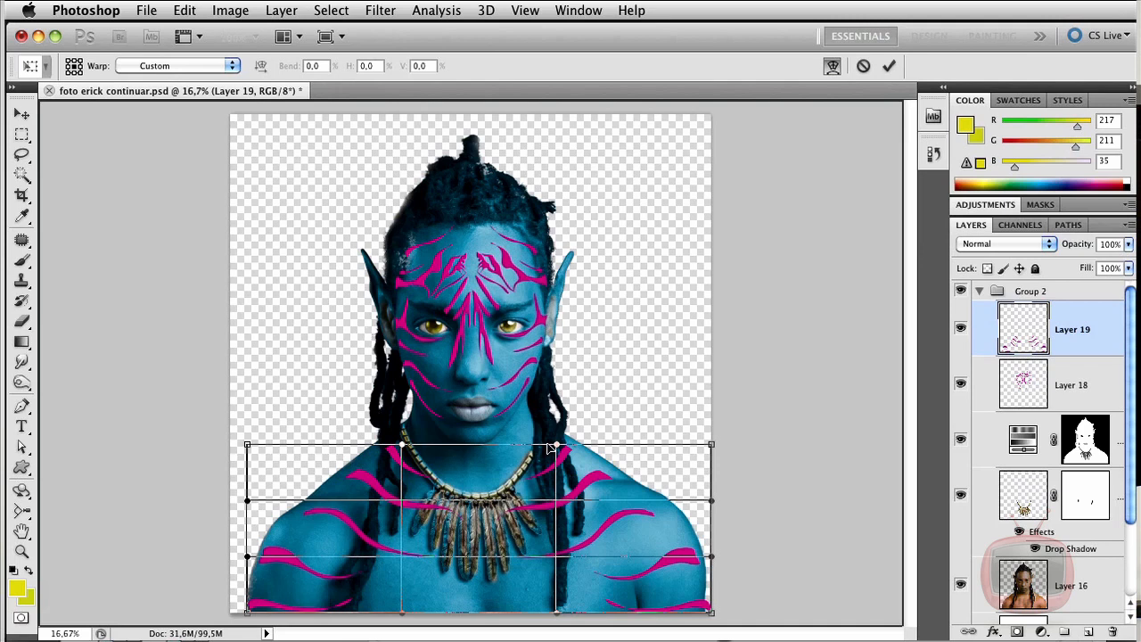
left_click_drag(567, 435, 584, 424)
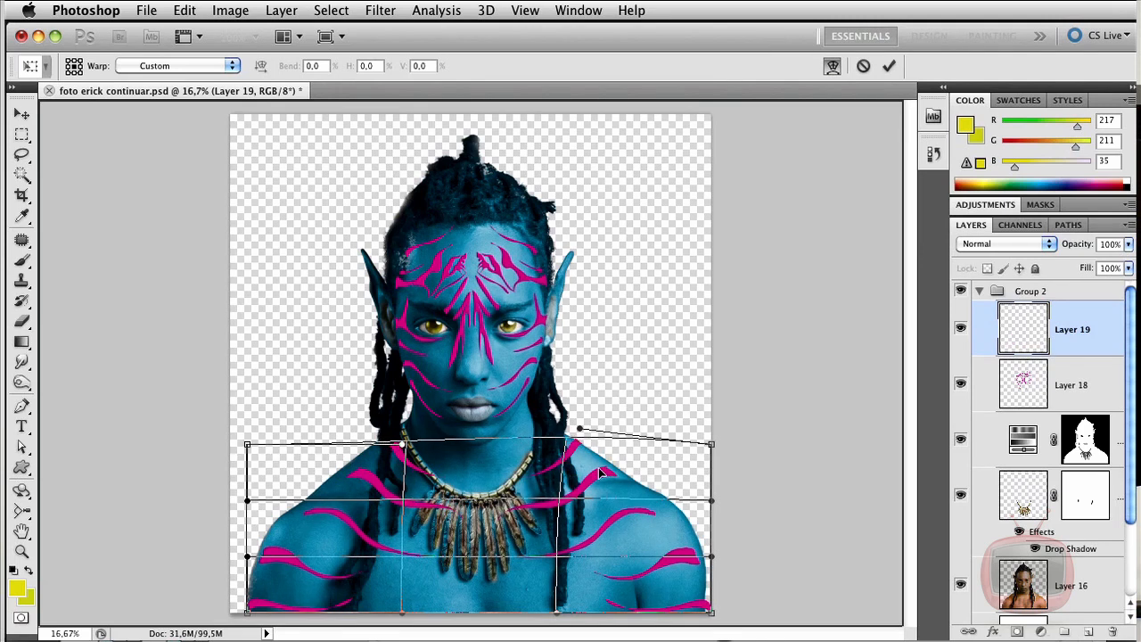
left_click_drag(385, 458, 348, 484)
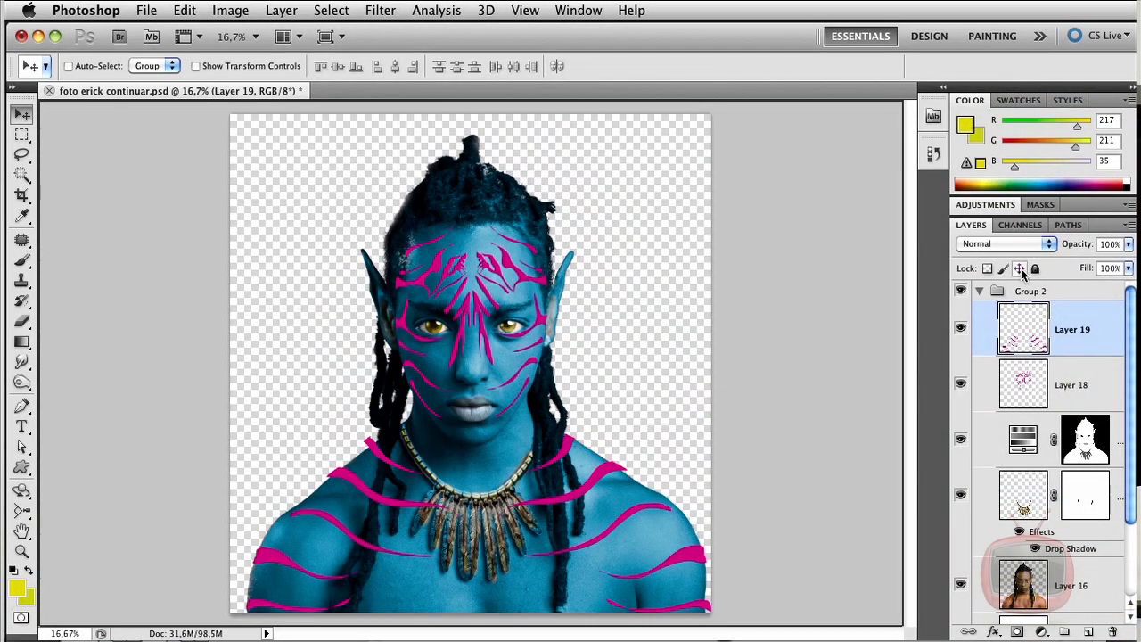
Step: Load the face markings of Layer 18 as a selection, hide that layer, and copy the selected skin from Layer 16 to a new layer
left_click(1018, 384, "super")
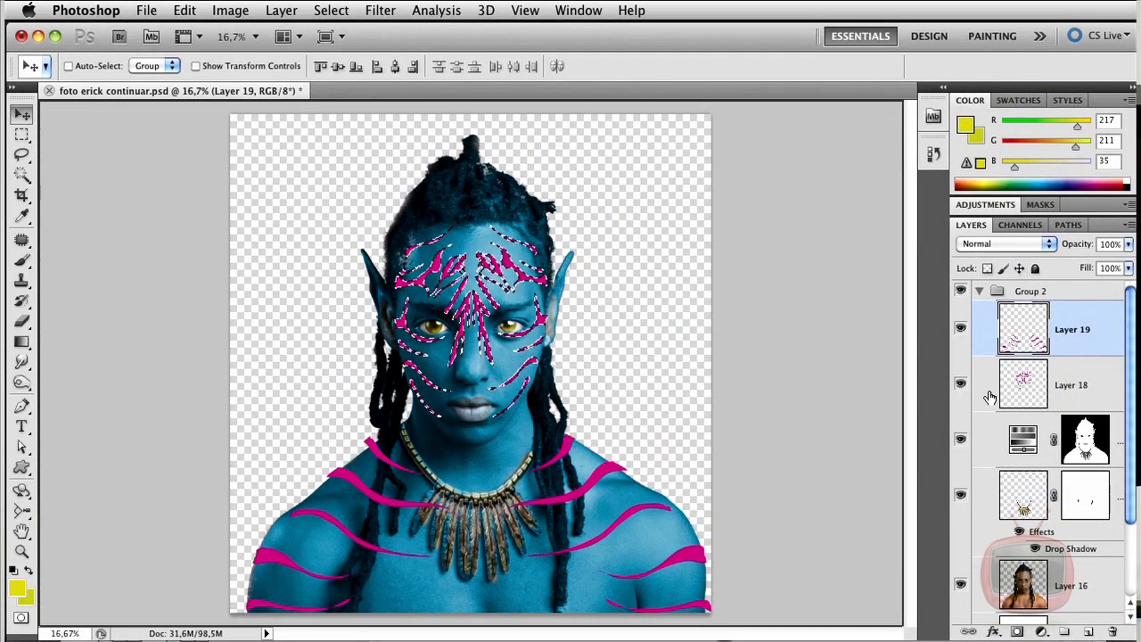
left_click(959, 386)
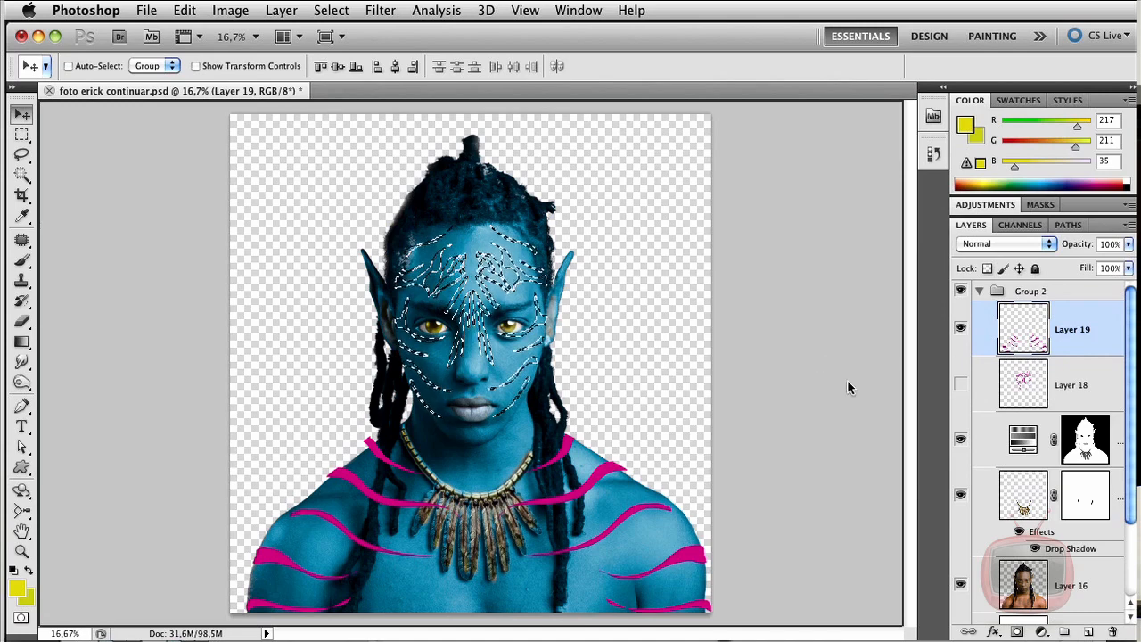
left_click_drag(1129, 515, 1129, 547)
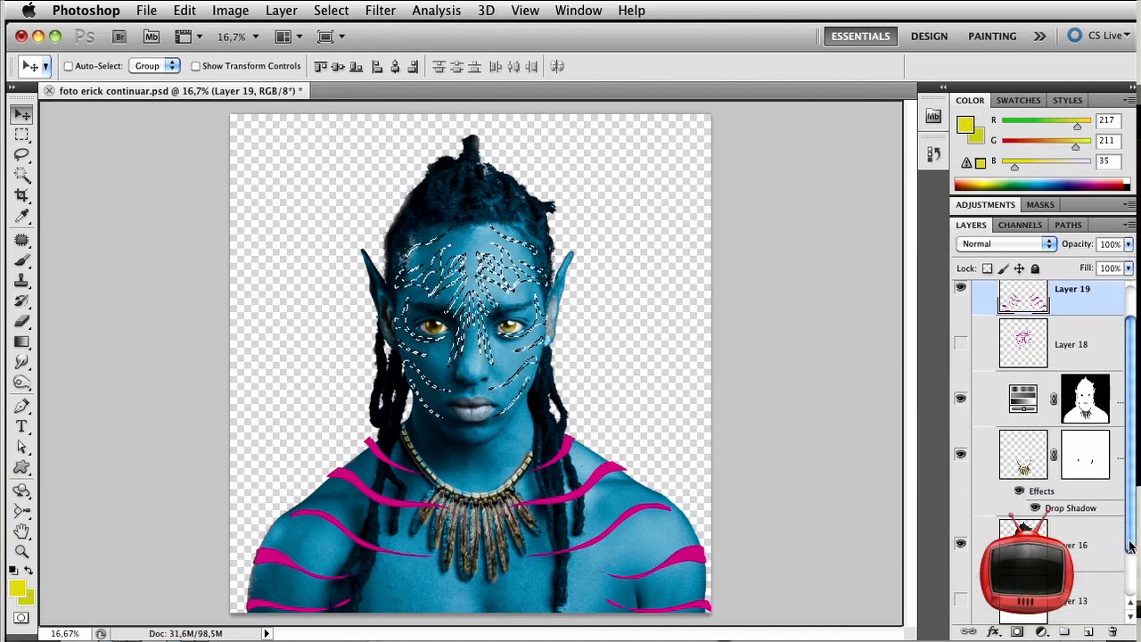
left_click(1060, 535)
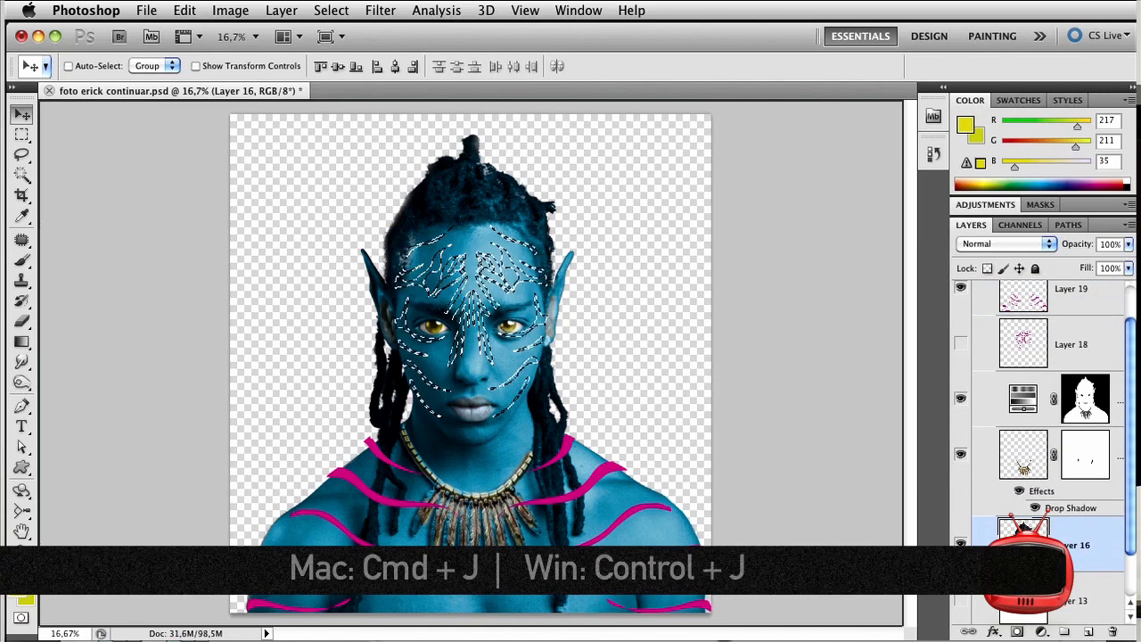
key("super+j")
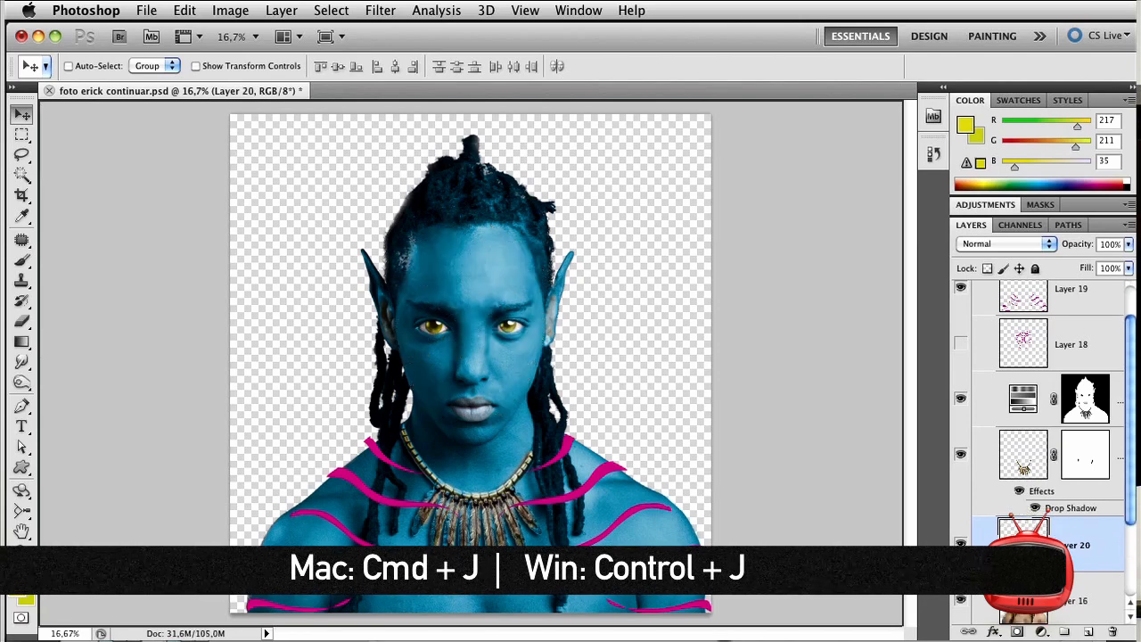
Step: Isolate the new skin-marking layer, Layer 20, and make the portrait on Layer 16 visible beneath it
left_click(961, 544, "alt")
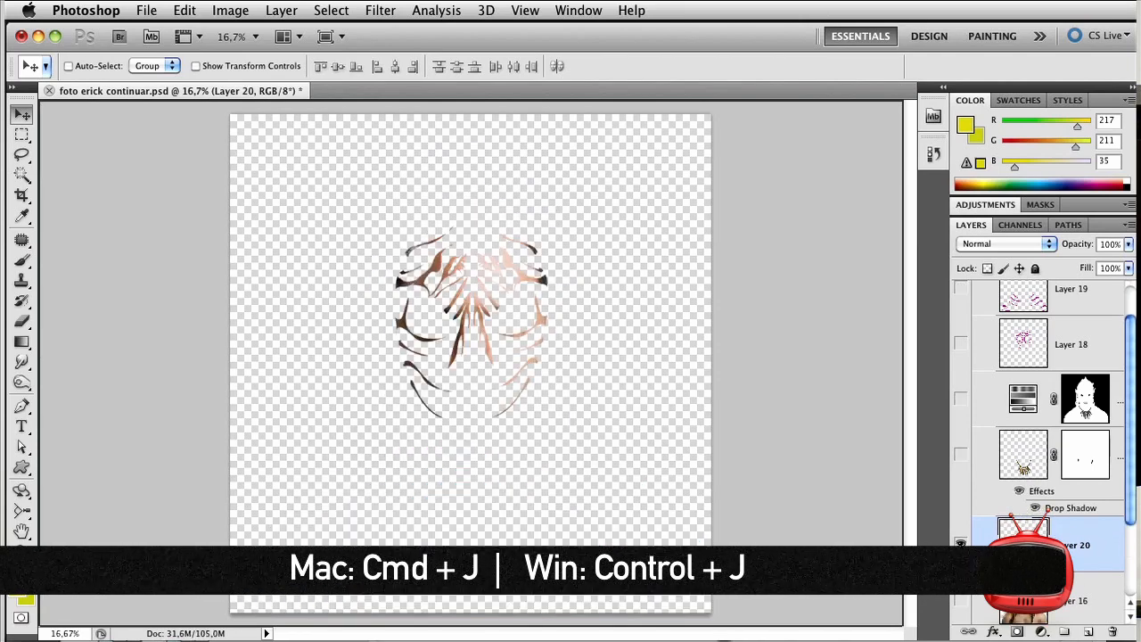
key("super+equal")
key("super+equal")
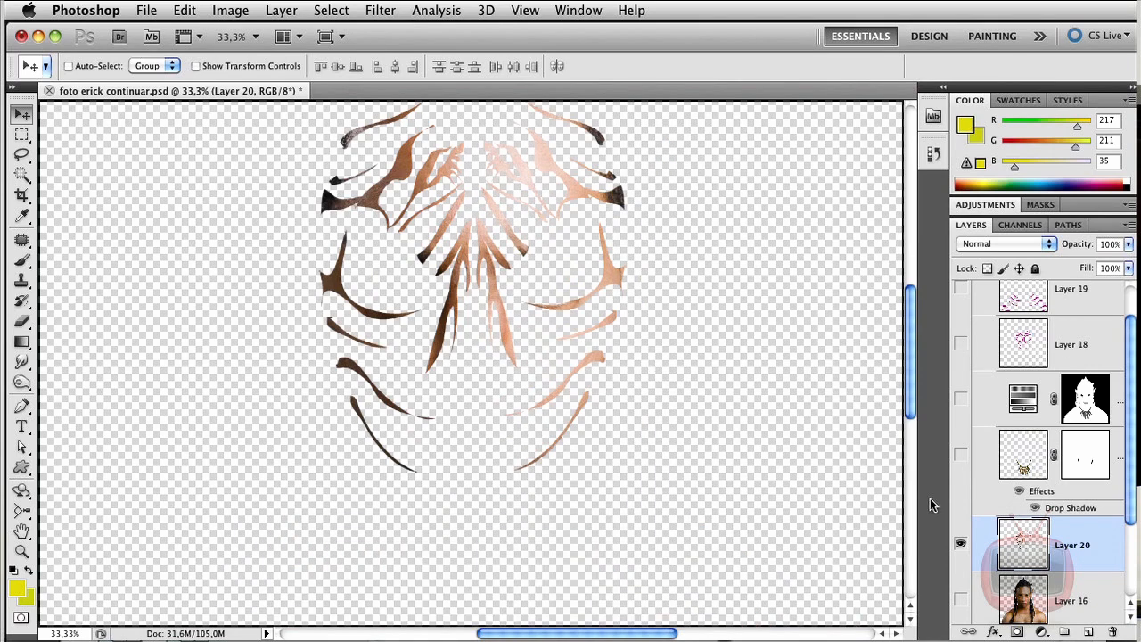
left_click(961, 600)
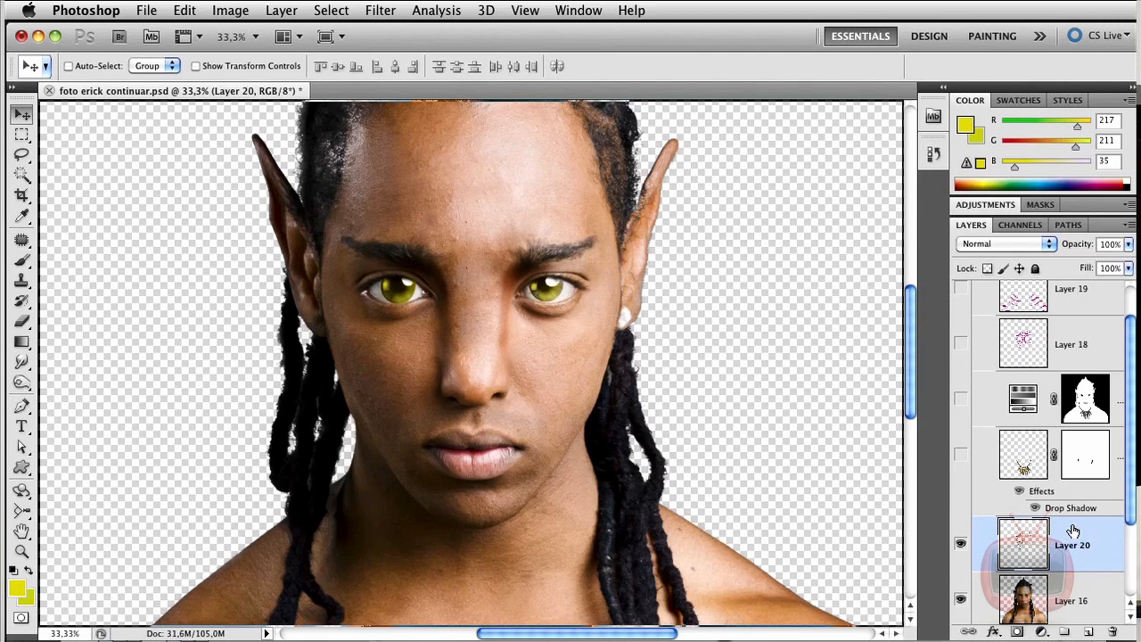
Step: Darken the face-shaped skin markings on Layer 20 with a Curves adjustment on the RGB channel
left_click(236, 15)
mouse_move(247, 63)
left_click(446, 98)
left_click_drag(1072, 589, 1084, 605)
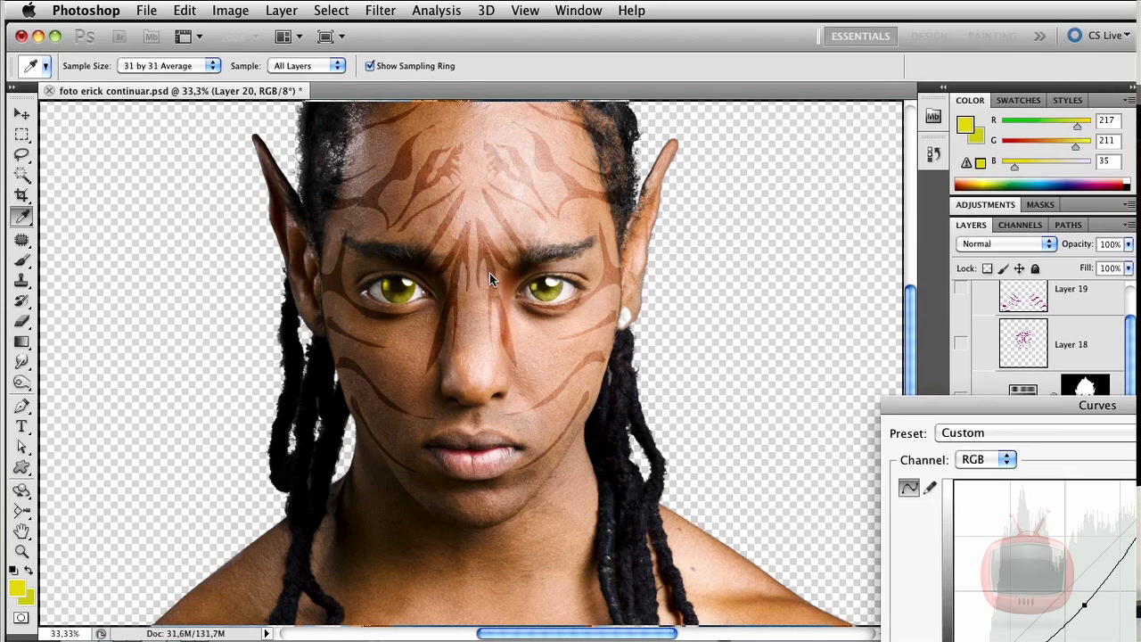
key("Return")
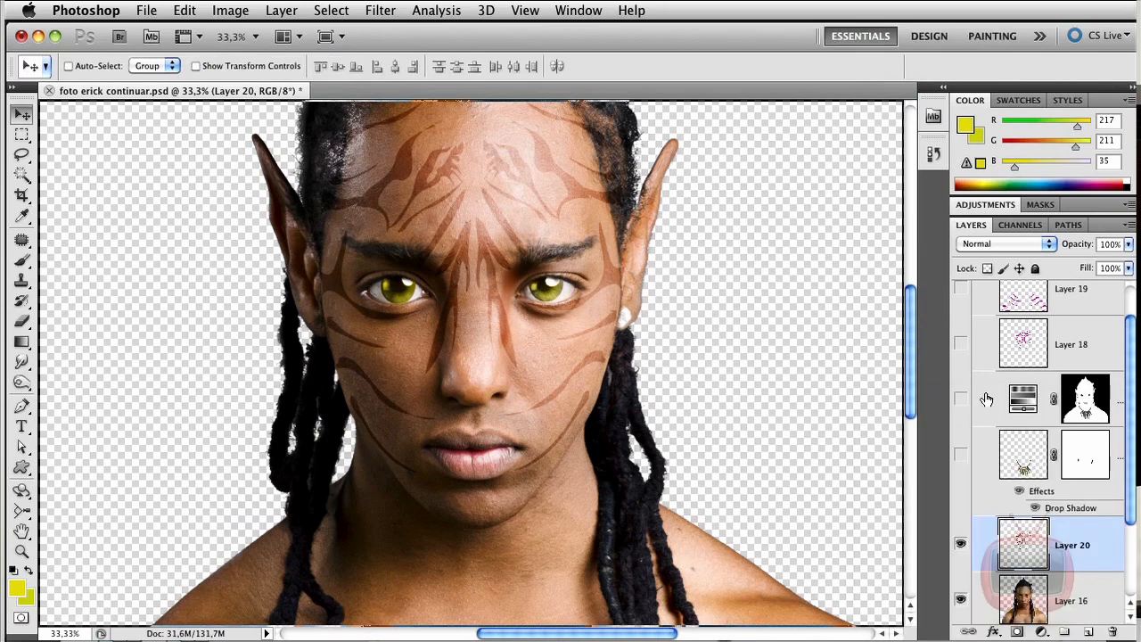
Step: Make the blue colour adjustment and the feather necklace visible again, and select the shoulder markings on Layer 19
left_click(959, 401)
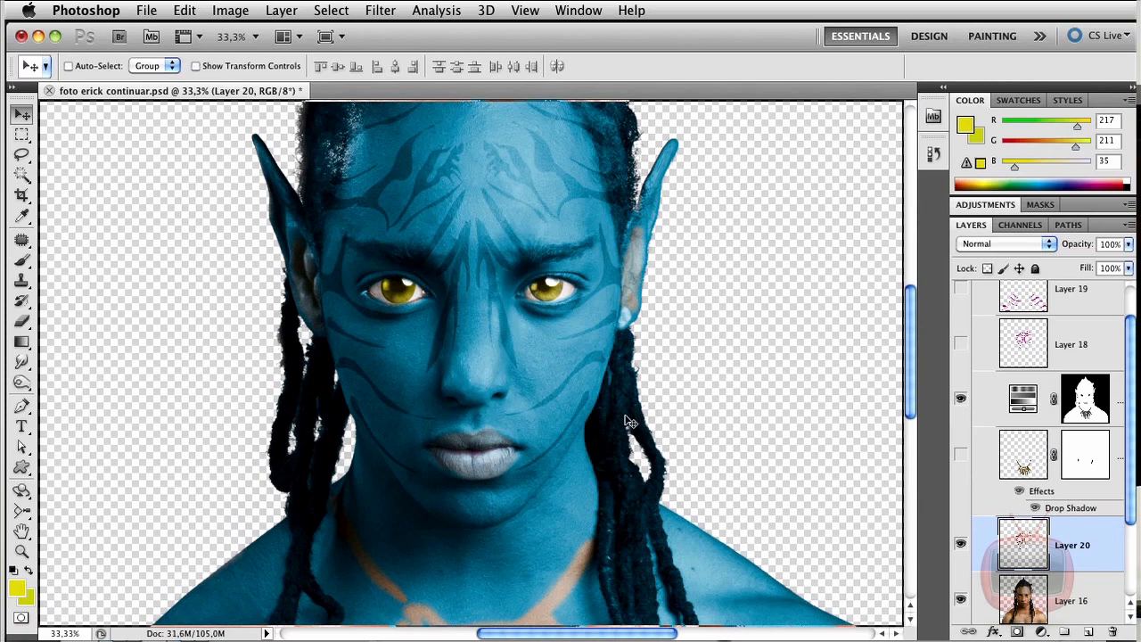
key("super+minus")
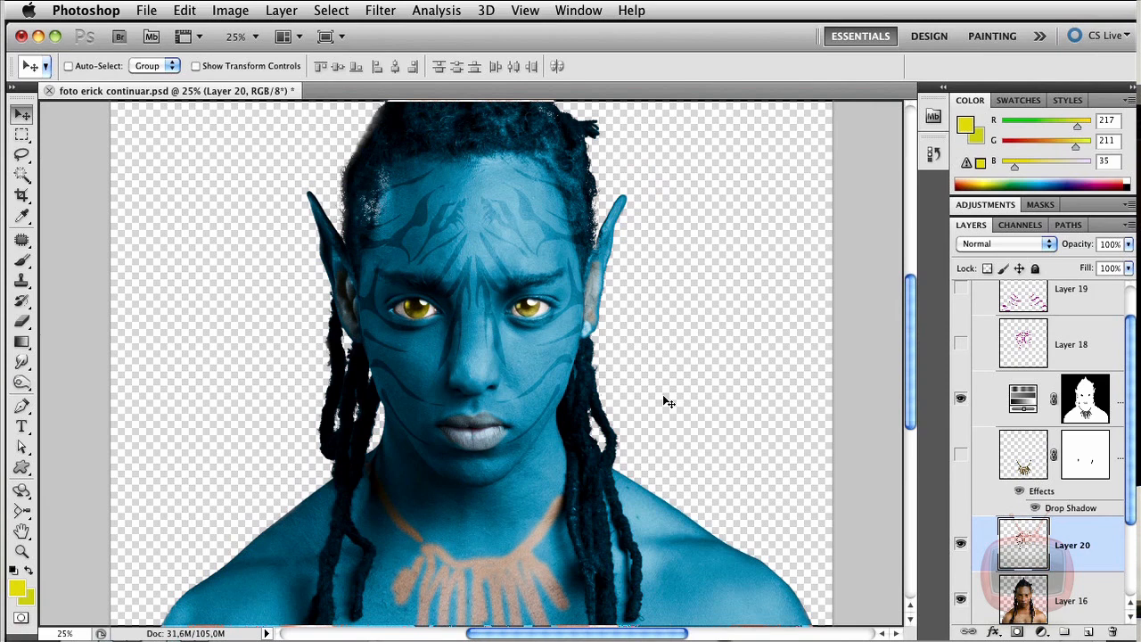
left_click(1024, 303)
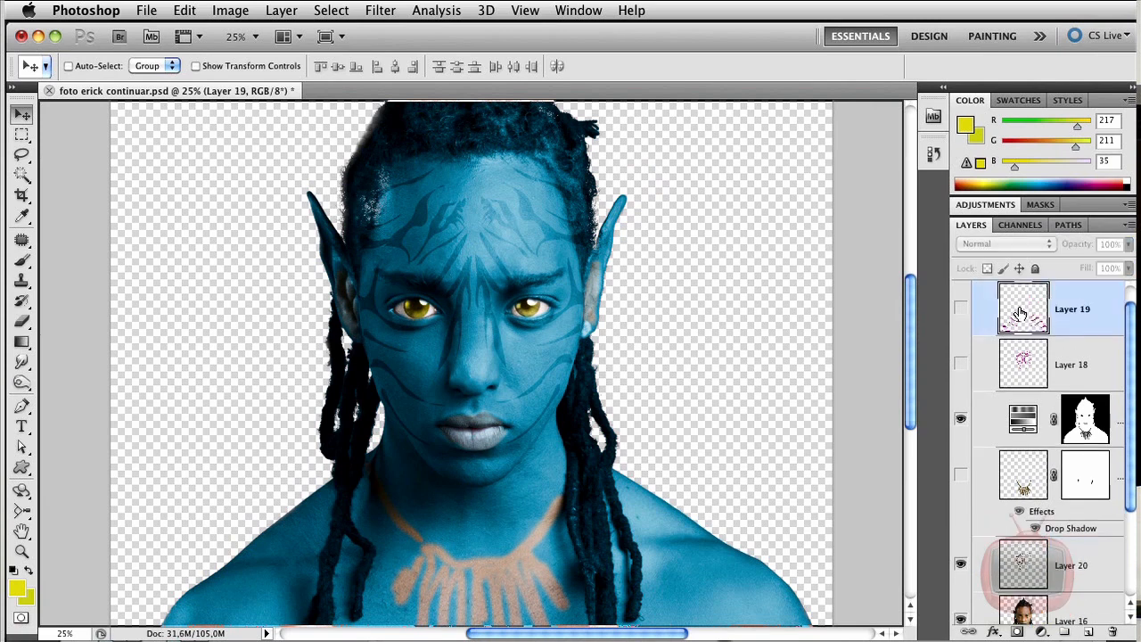
left_click(960, 363)
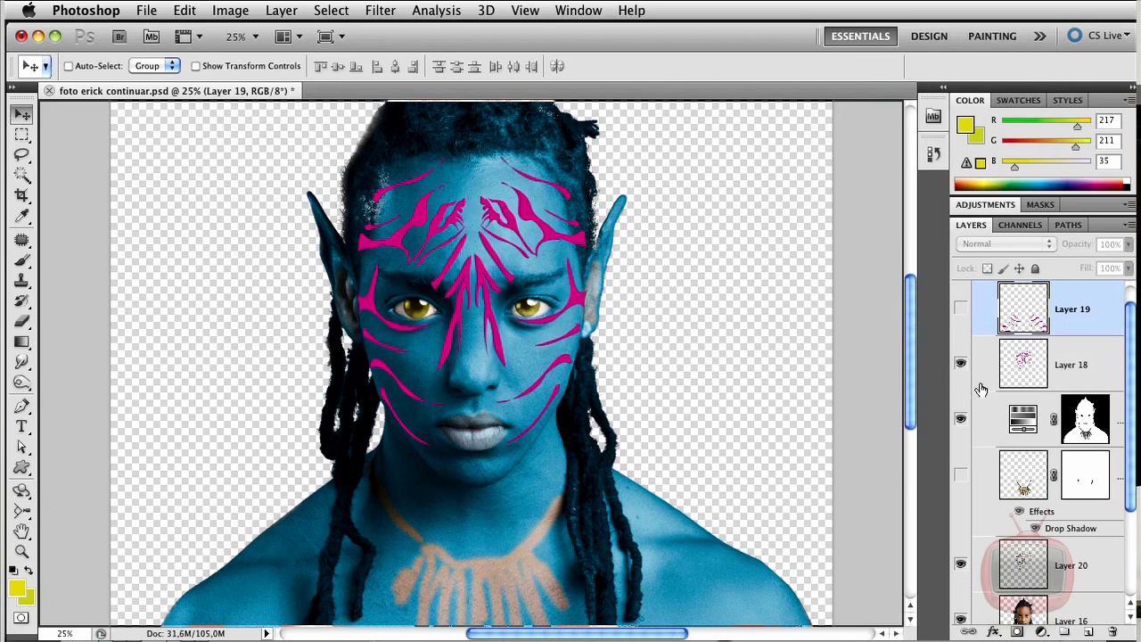
left_click(960, 363)
left_click(959, 475)
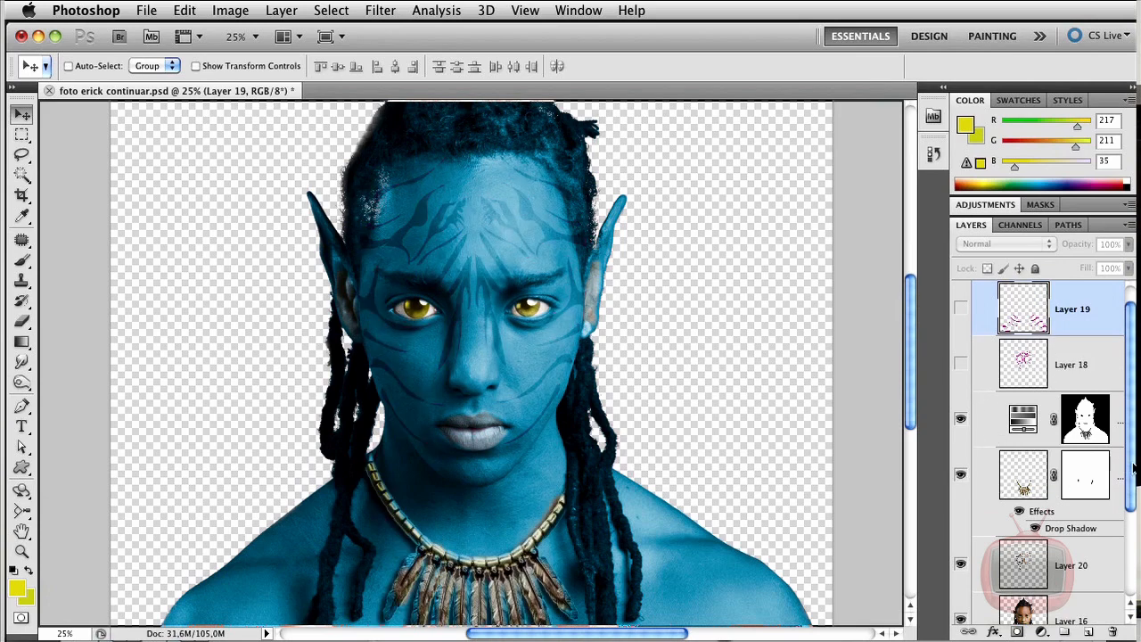
scroll(1133, 468, "up", 1)
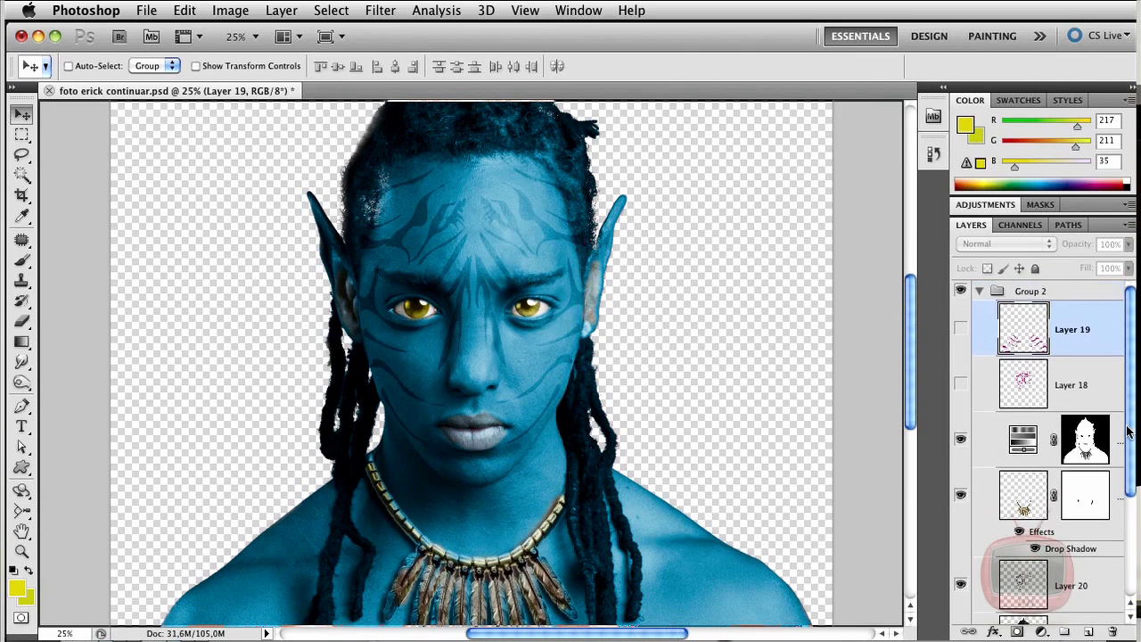
Step: Load the shoulder markings of Layer 19 as a selection and copy that skin area from Layer 16 to a new layer
left_click(1016, 345, "super")
scroll(754, 440, "down", 5)
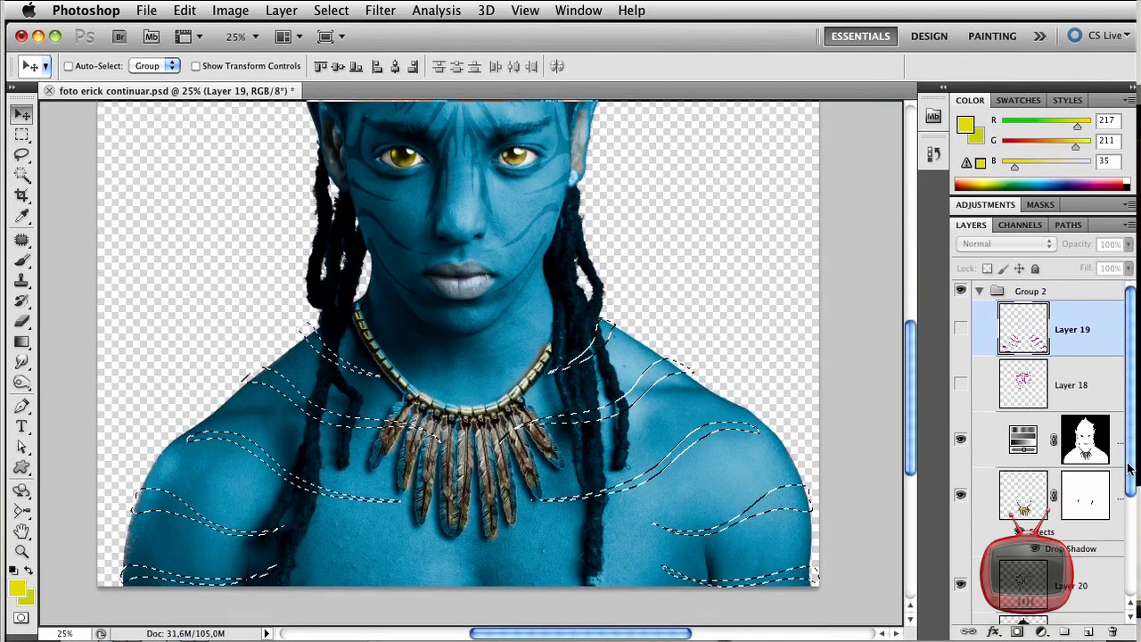
scroll(1092, 544, "down", 5)
left_click(1094, 560)
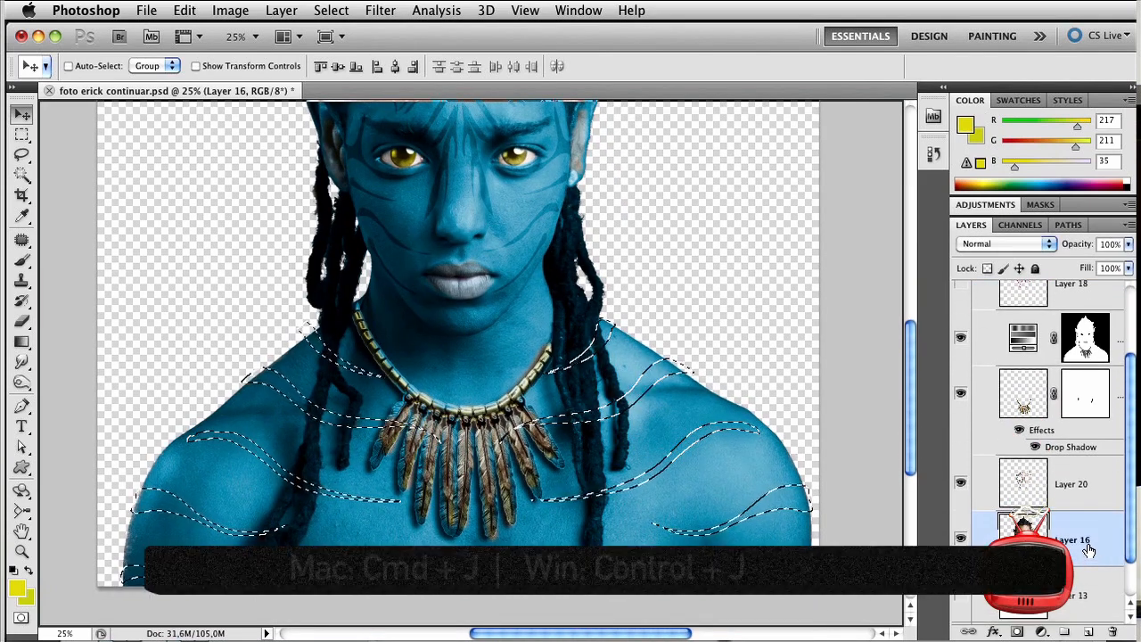
key("super+j")
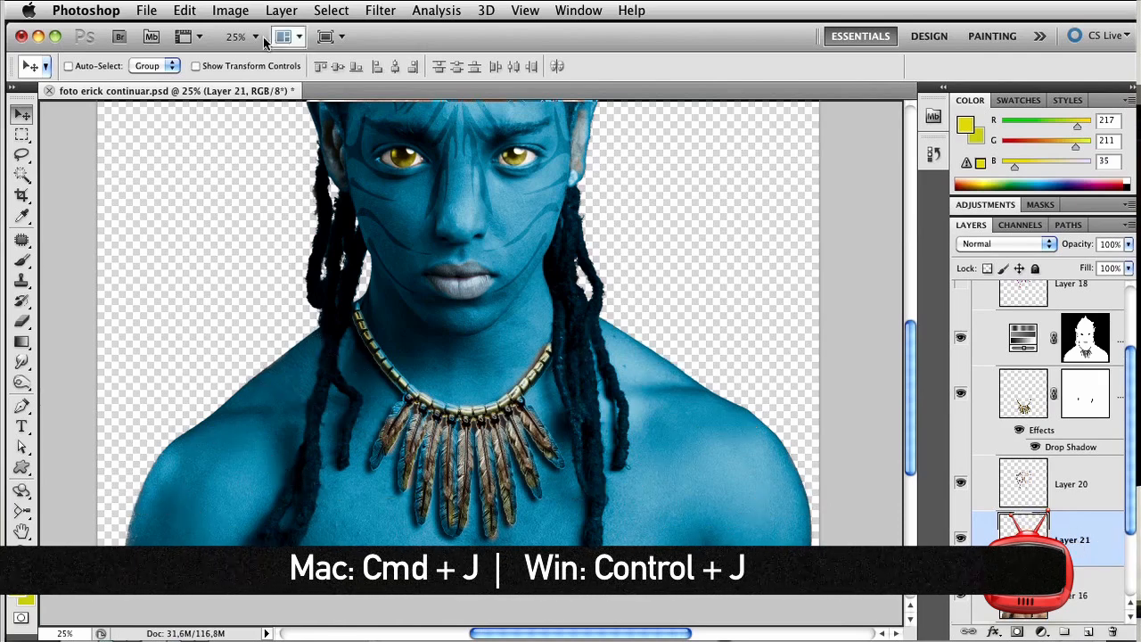
Step: Darken the copied shoulder and chest markings on Layer 21 with a Curves adjustment on the RGB channel
left_click(230, 9)
mouse_move(260, 65)
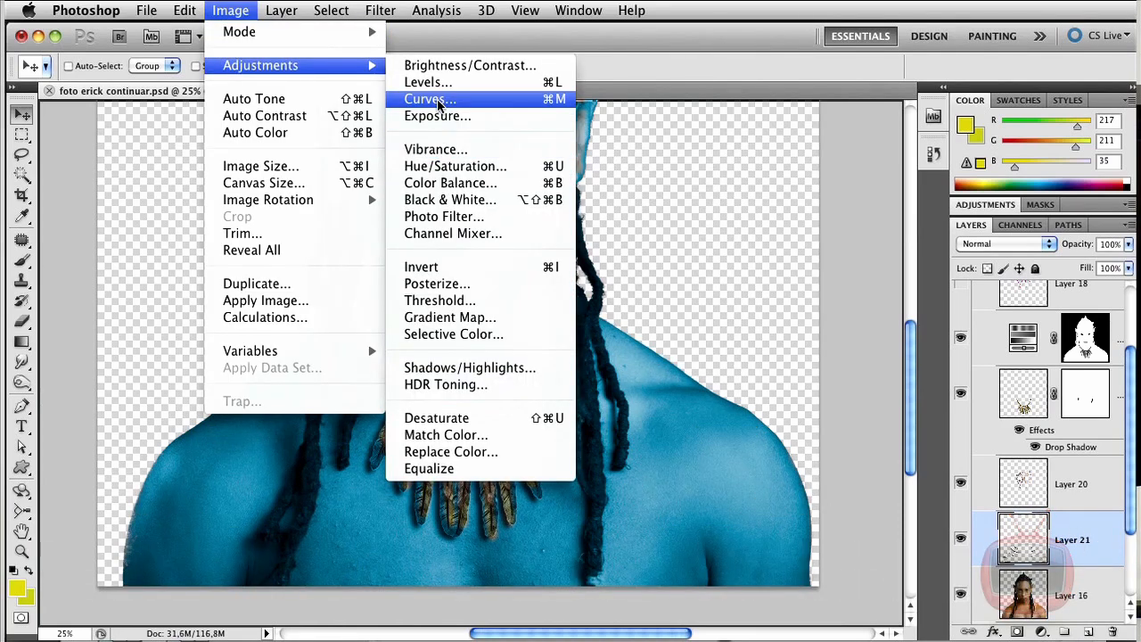
left_click(473, 100)
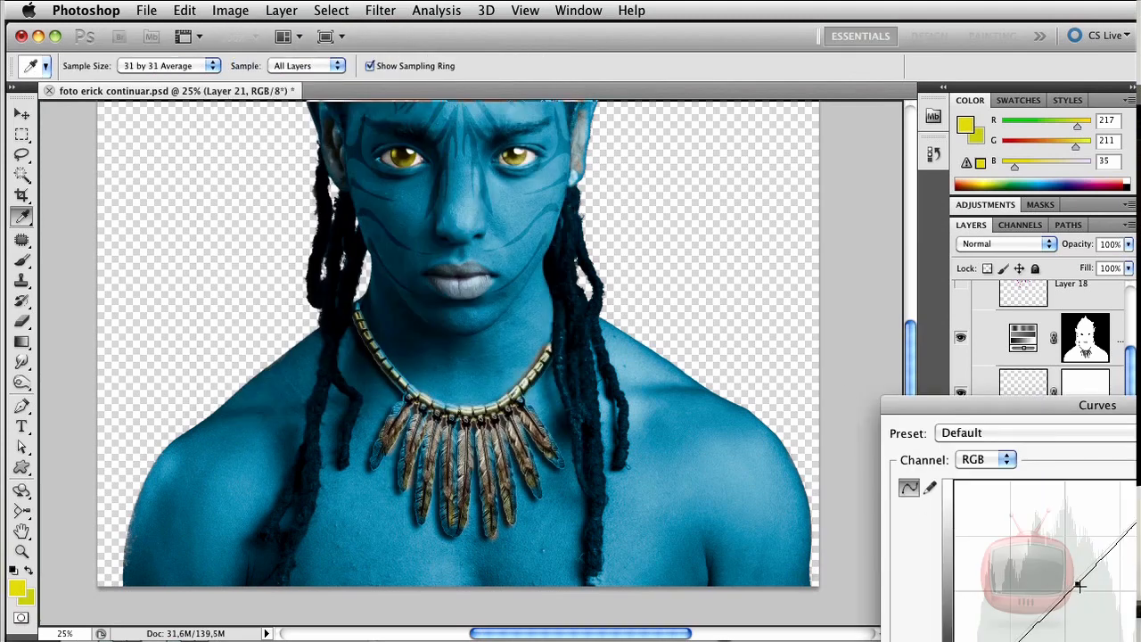
left_click_drag(1066, 577, 1100, 607)
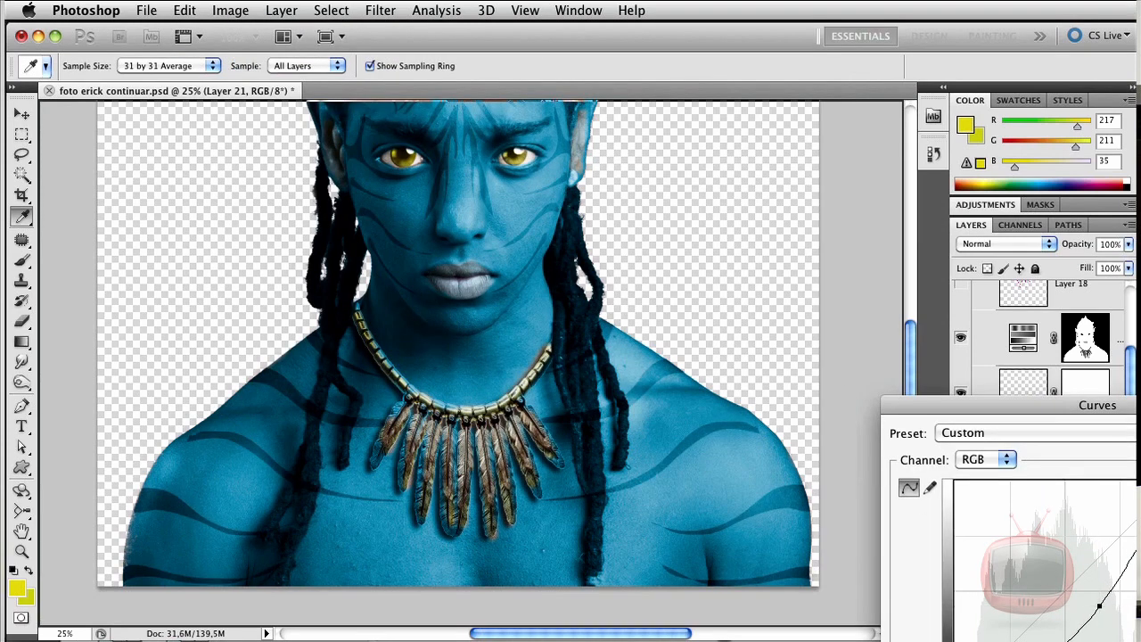
key("Return")
key("v")
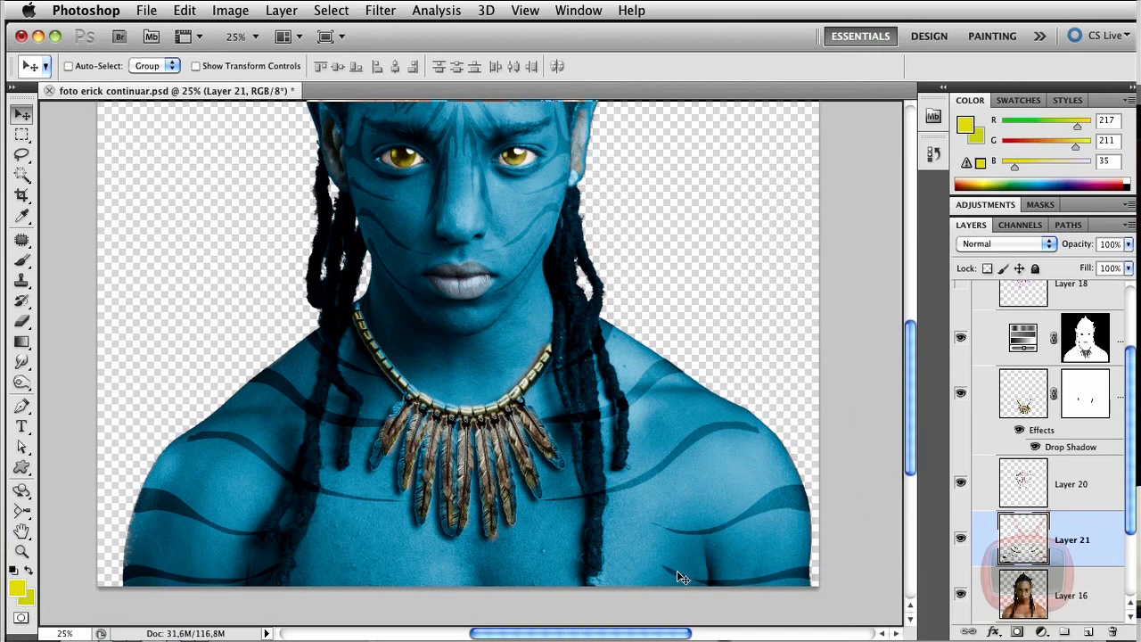
key("super+minus")
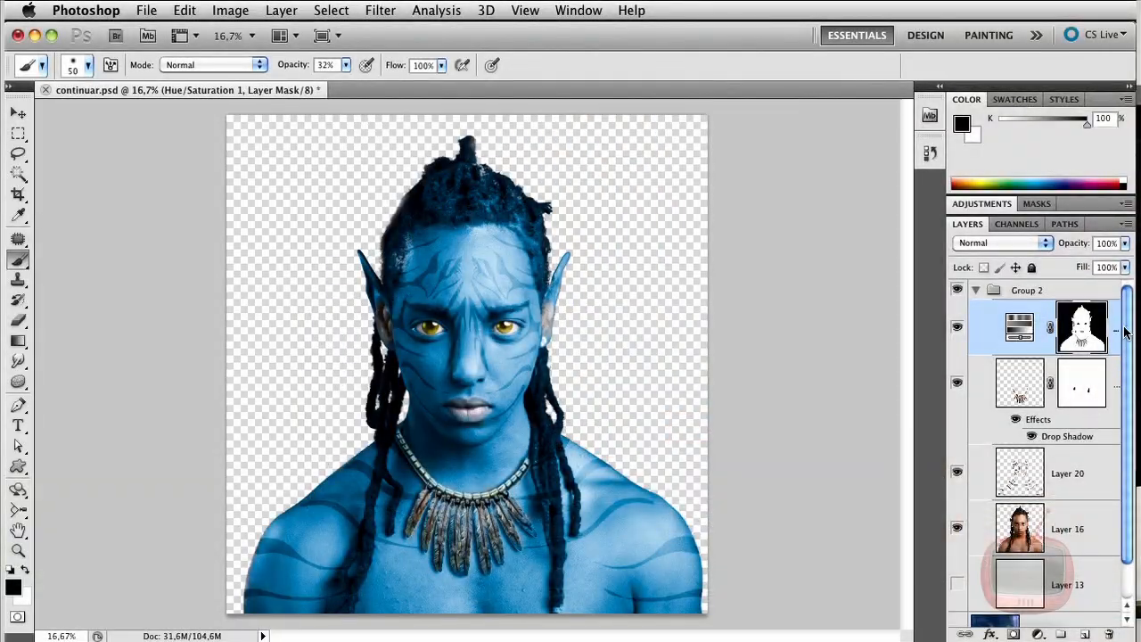
Step: Add an empty layer above the Hue/Saturation adjustment, set the brush opacity to 100%, and undo a test stroke beside the face
left_click(1084, 633)
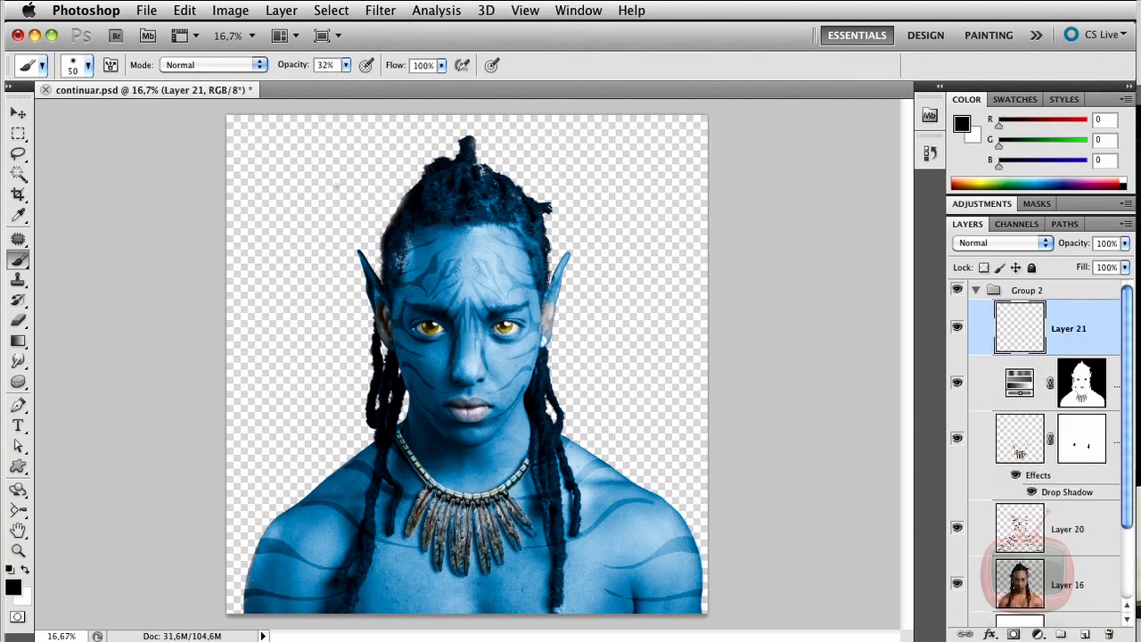
left_click(88, 68)
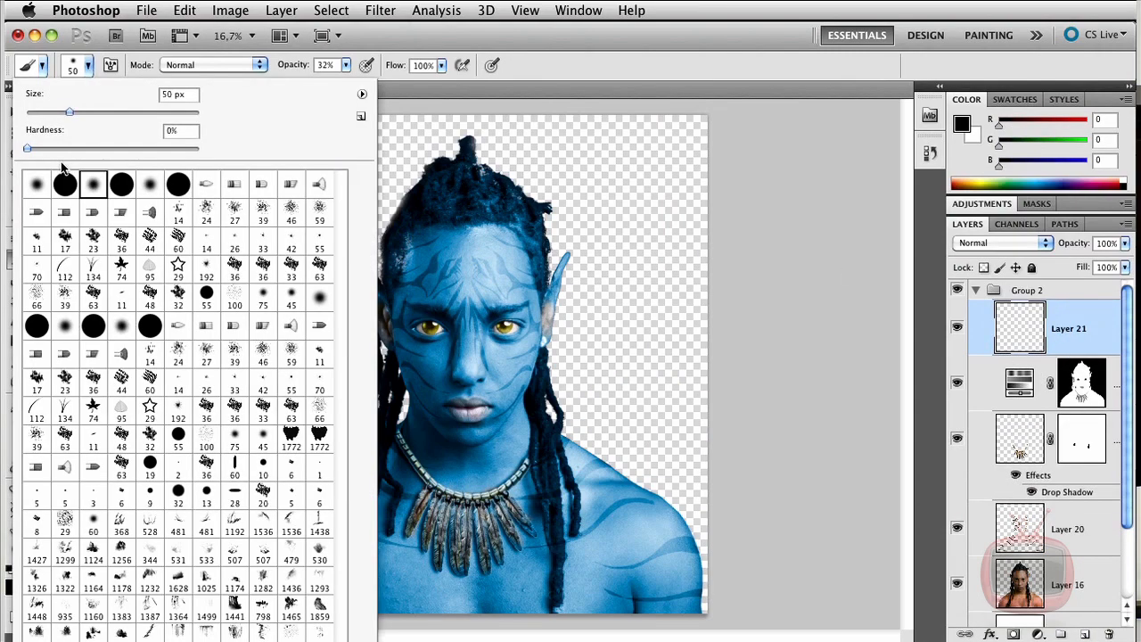
left_click(479, 33)
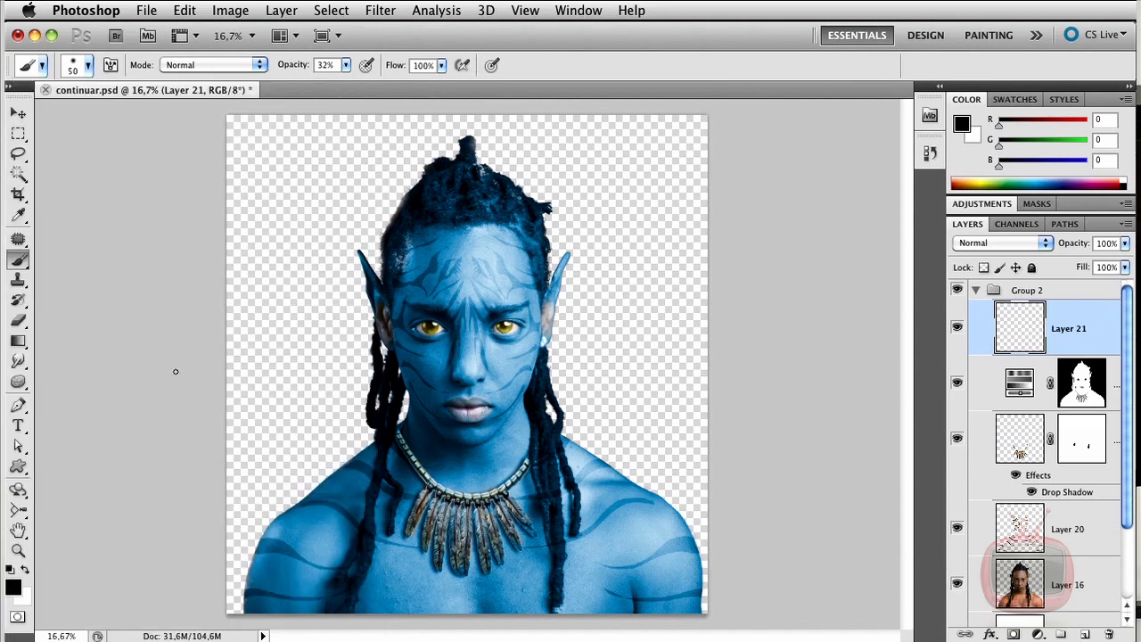
left_click(347, 67)
left_click_drag(349, 83, 448, 86)
left_click(406, 67)
key("super+plus")
key("super+plus")
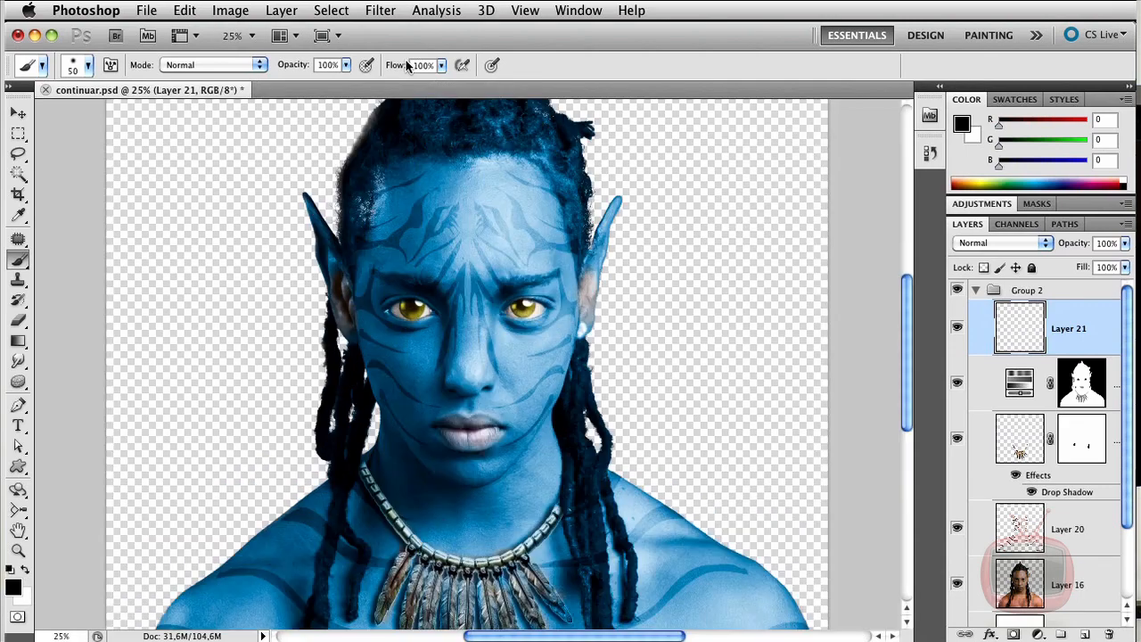
mouse_move(143, 403)
left_mouse_down()
mouse_move(145, 347)
mouse_move(178, 317)
mouse_move(159, 324)
mouse_move(176, 349)
mouse_move(196, 400)
left_mouse_up()
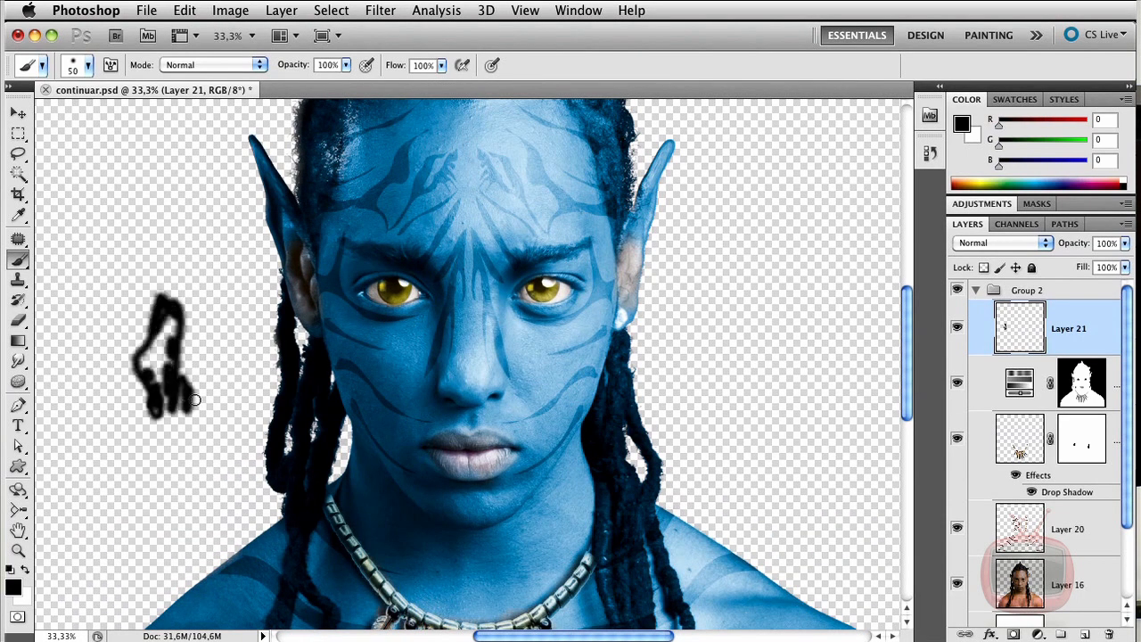
key("super+z")
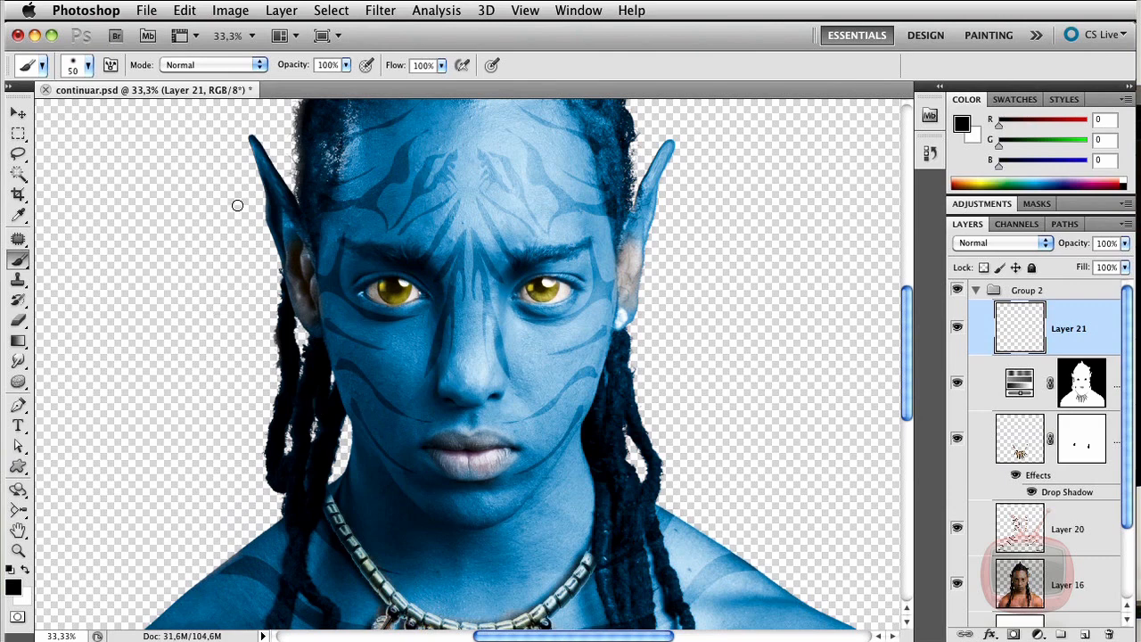
Step: Set the brush tip spacing to 178% and turn on Scattering with a scatter of 291%
left_click(111, 67)
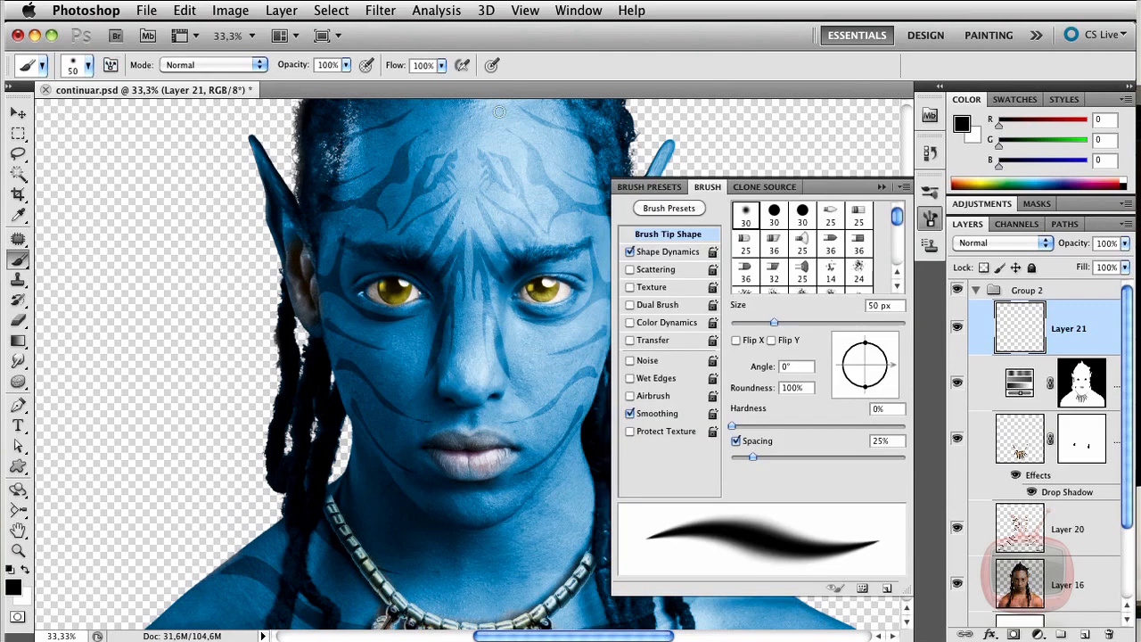
left_click_drag(820, 185, 936, 159)
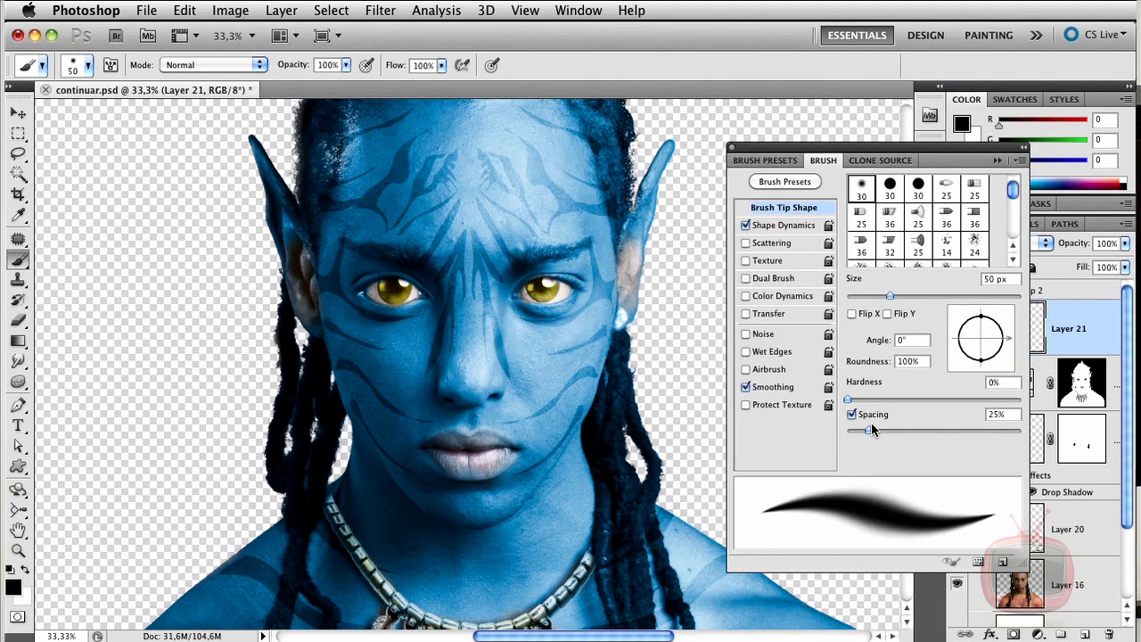
left_click_drag(869, 432, 967, 431)
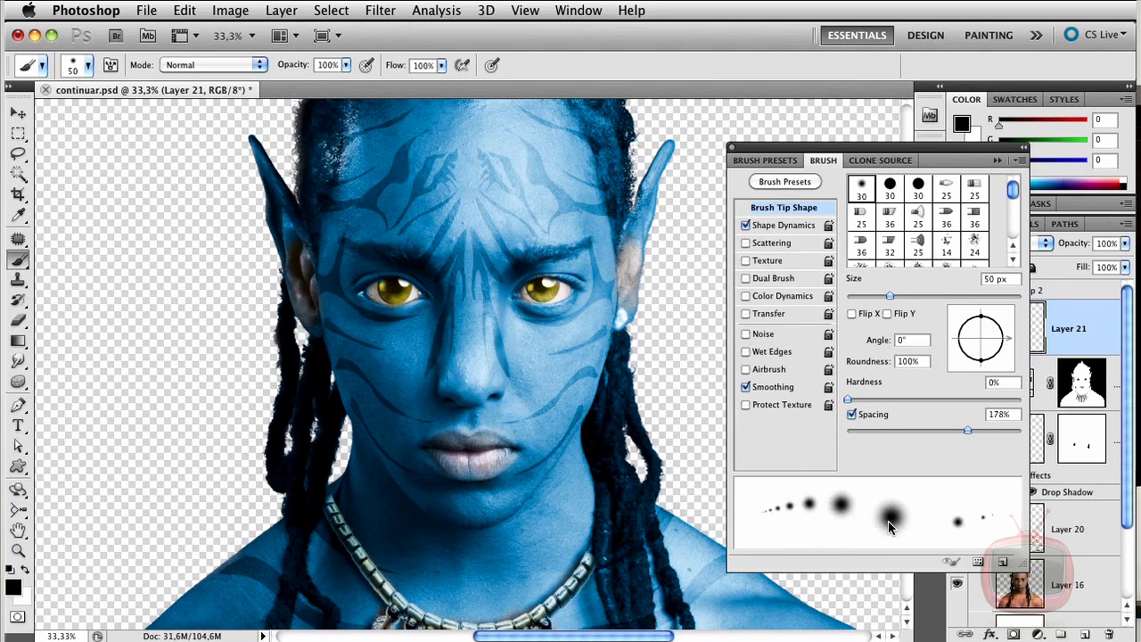
left_click(774, 246)
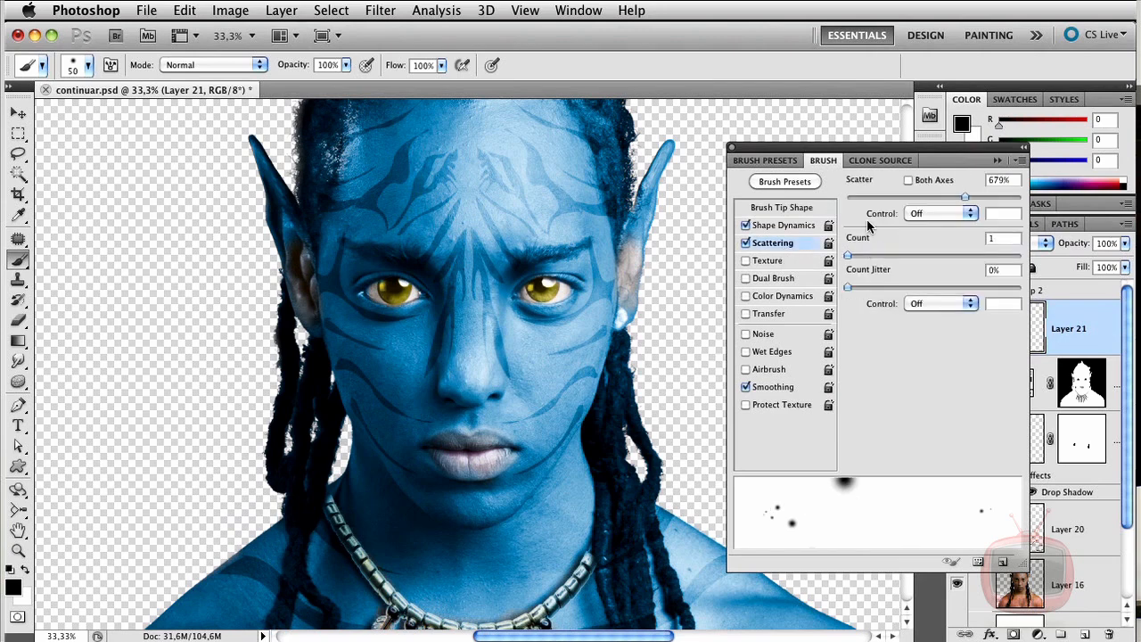
mouse_move(963, 197)
left_mouse_down()
mouse_move(886, 195)
mouse_move(896, 192)
left_mouse_up()
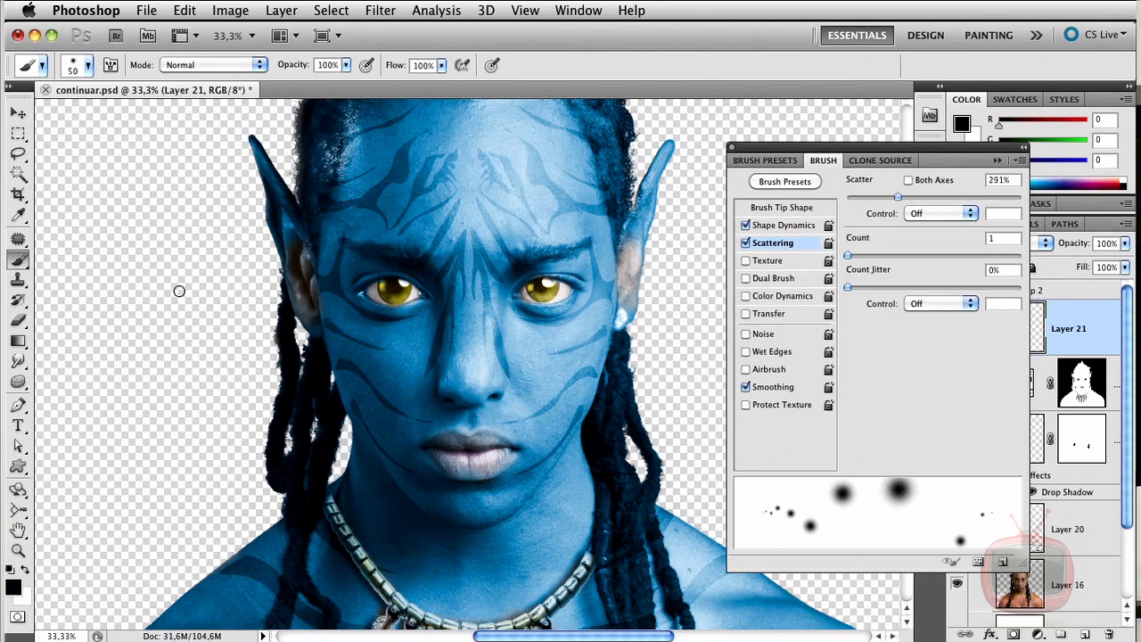
Step: Test the scattered brush beside the face, raise the scatter to 429%, and remove the test strokes
mouse_move(179, 290)
left_mouse_down()
mouse_move(185, 424)
mouse_move(171, 489)
mouse_move(140, 420)
mouse_move(147, 283)
left_mouse_up()
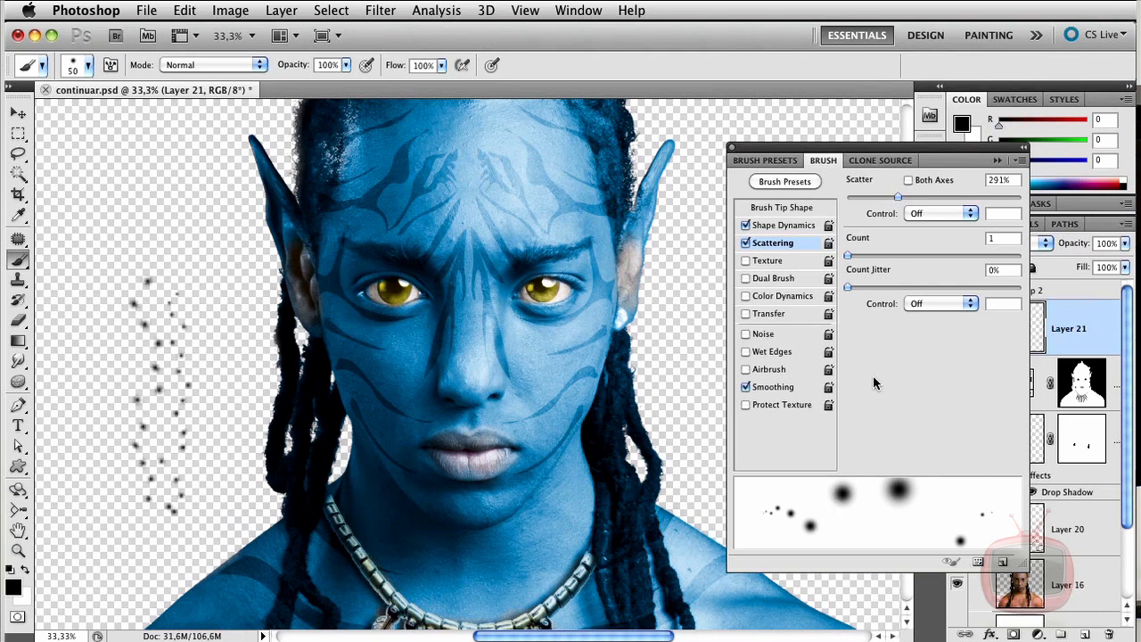
left_click_drag(899, 196, 921, 196)
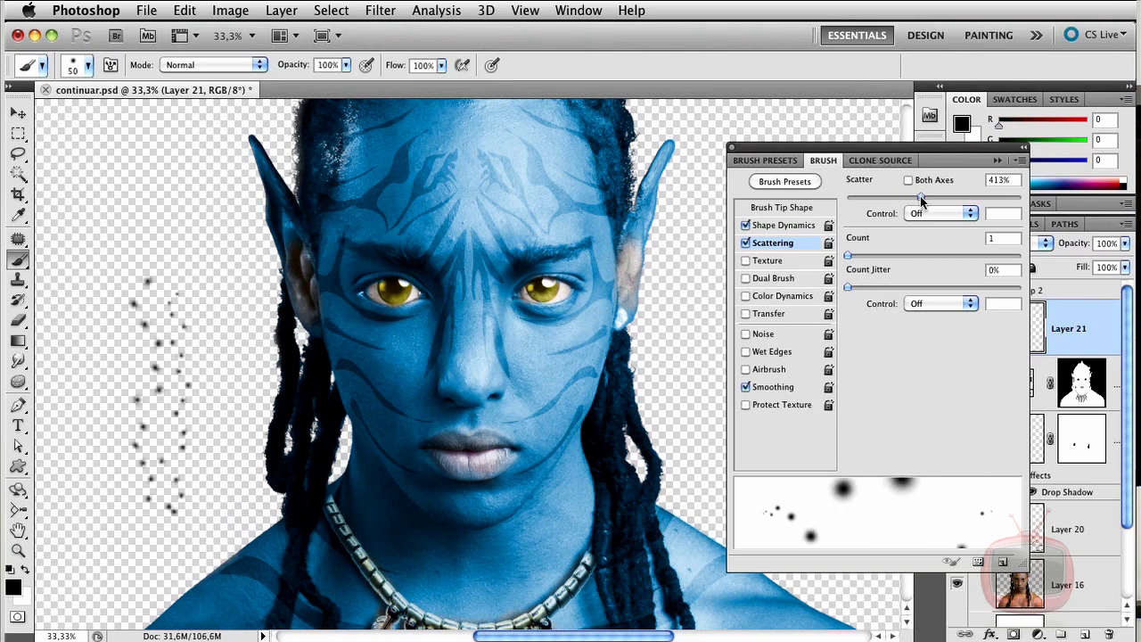
mouse_move(214, 270)
left_mouse_down()
mouse_move(174, 310)
mouse_move(215, 327)
mouse_move(175, 151)
mouse_move(147, 173)
mouse_move(151, 339)
mouse_move(177, 454)
left_mouse_up()
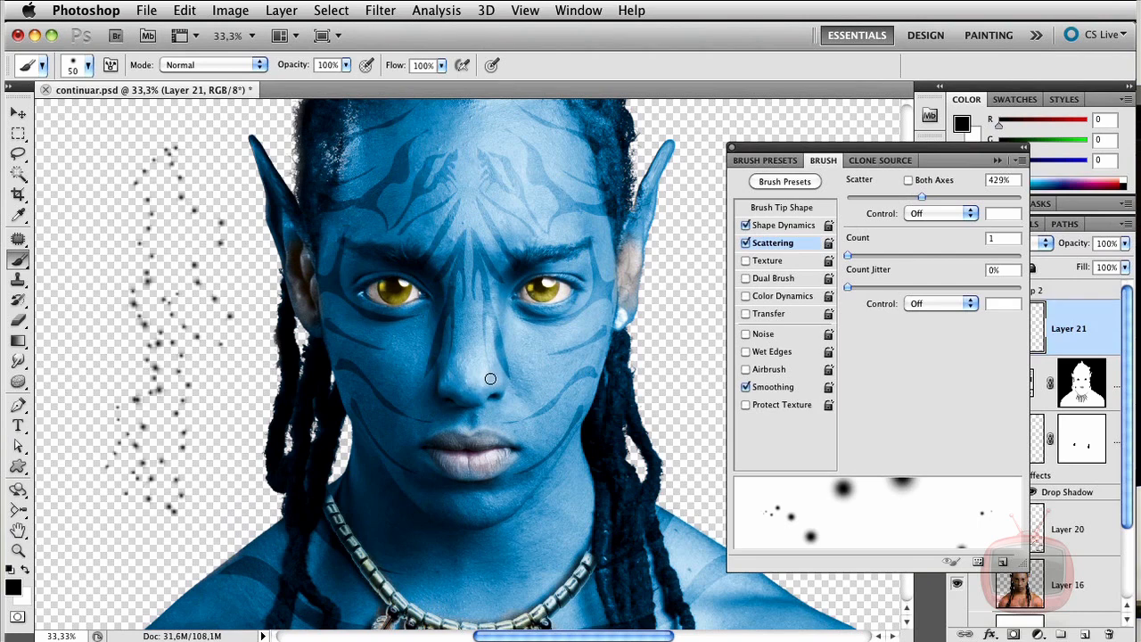
key("super+z")
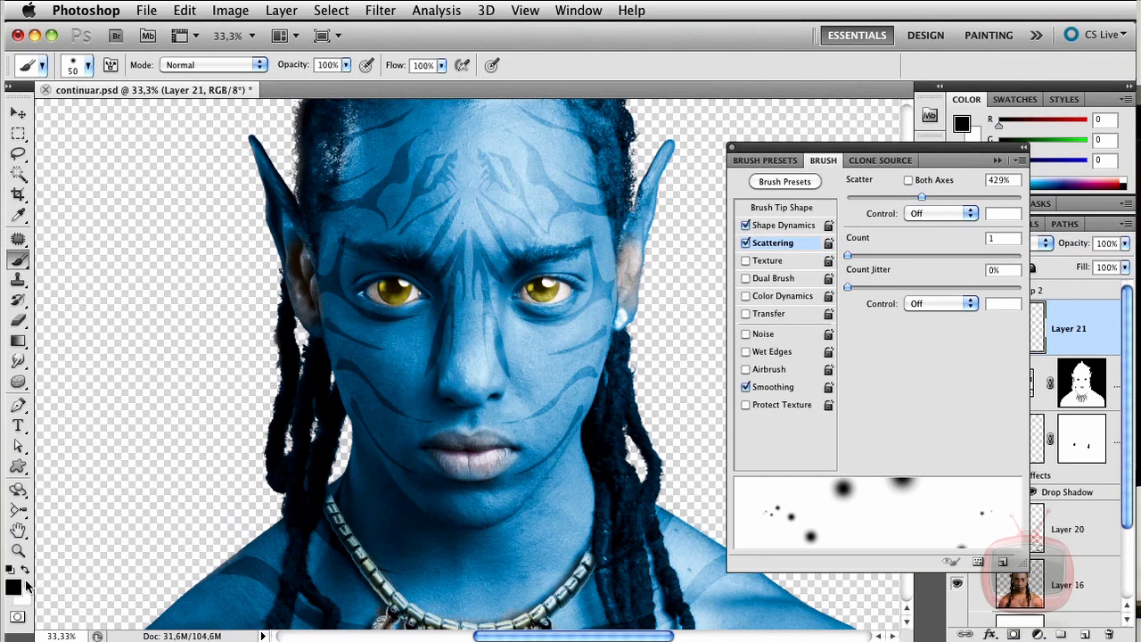
Step: Switch the foreground colour to white, try scattered dots over the forehead, nose and cheeks, and close the brush settings
left_click(26, 569)
mouse_move(461, 229)
left_mouse_down()
mouse_move(540, 154)
mouse_move(453, 150)
mouse_move(425, 183)
mouse_move(350, 185)
mouse_move(451, 289)
mouse_move(452, 324)
mouse_move(385, 375)
mouse_move(470, 332)
mouse_move(570, 369)
mouse_move(490, 290)
mouse_move(489, 266)
mouse_move(539, 245)
left_mouse_up()
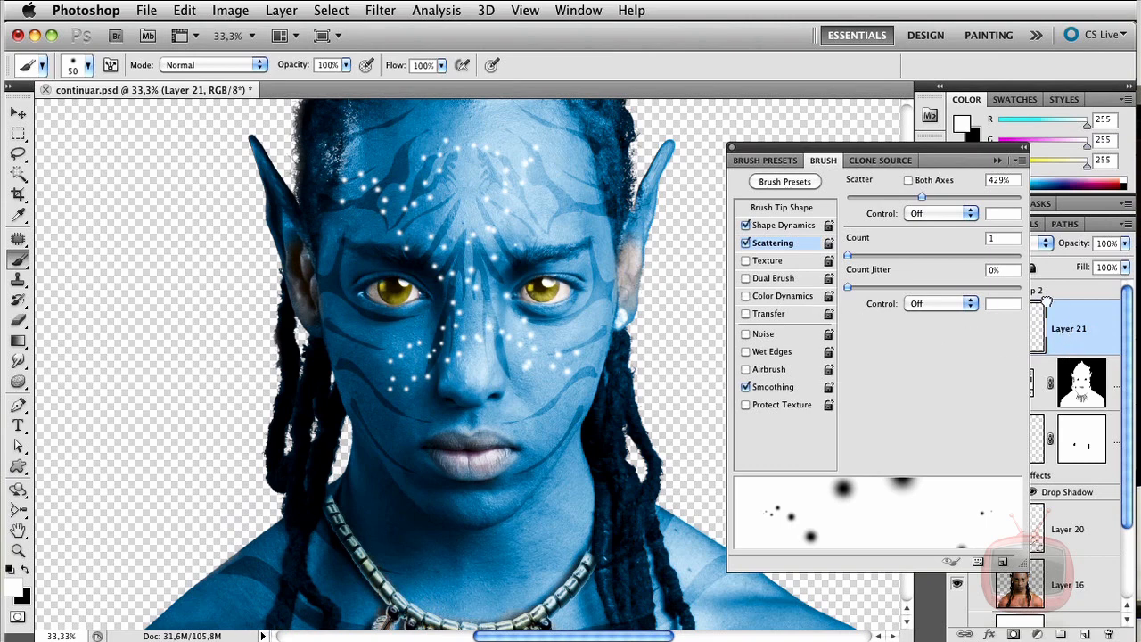
left_click(732, 155)
left_click(731, 147)
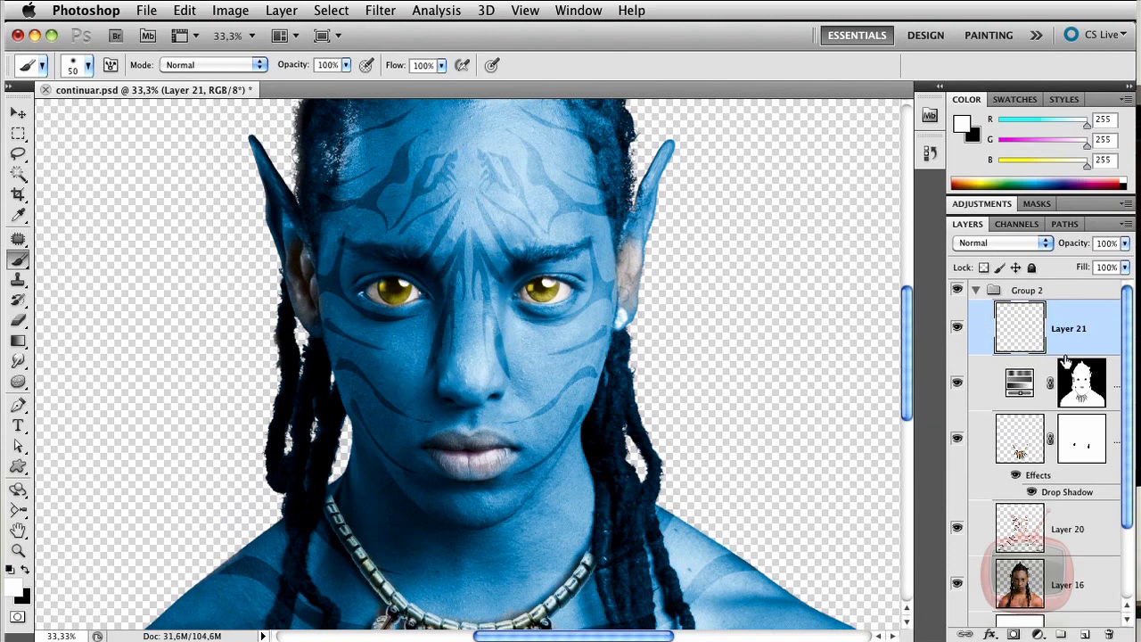
Step: Create a new layer group, and paint scattered white dots over the face on Layer 21
left_click(1061, 634)
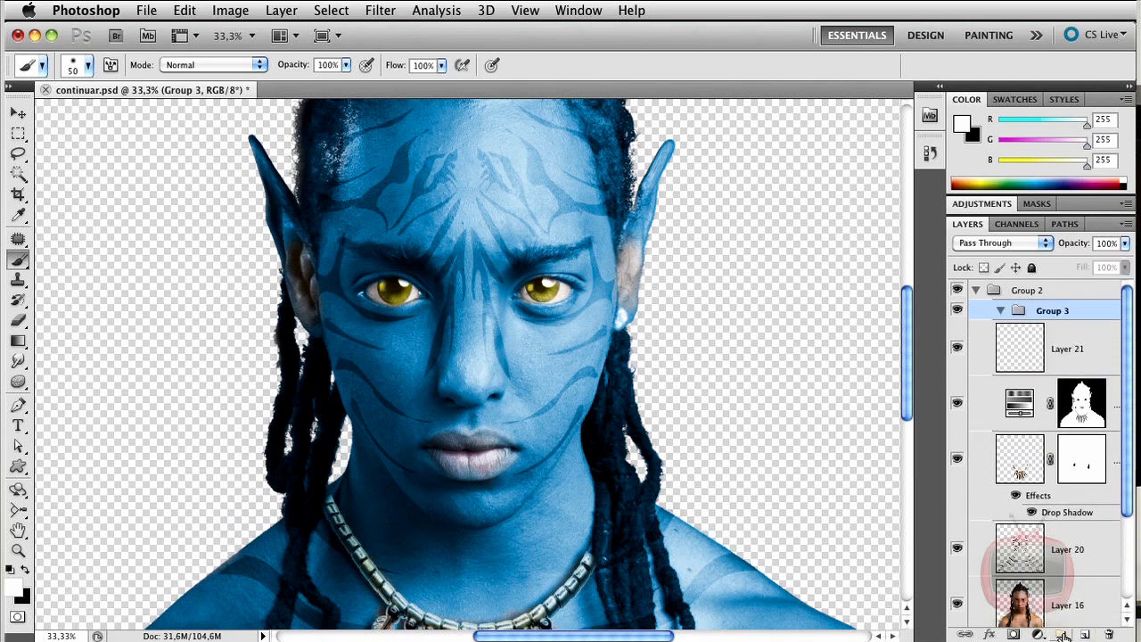
left_click(1024, 349)
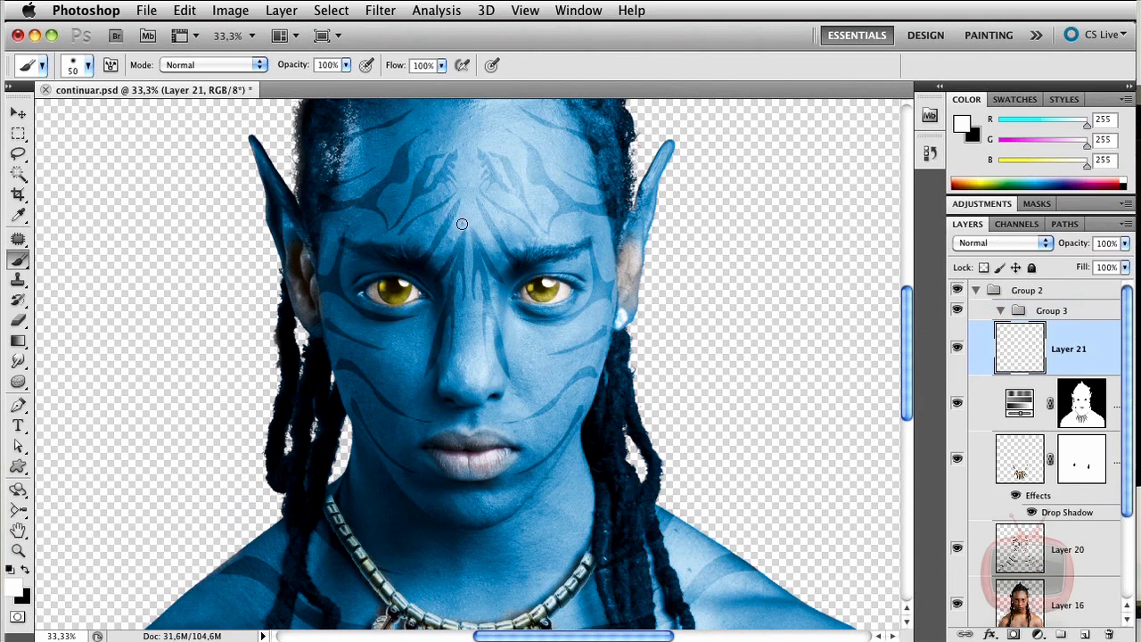
left_click_drag(454, 245, 377, 214)
key("super+z")
left_click_drag(482, 257, 524, 214)
Step: Paint scattered white dots over the shoulders, chest and neck on Layer 21 with the 35 px brush
scroll(535, 558, "down", 5)
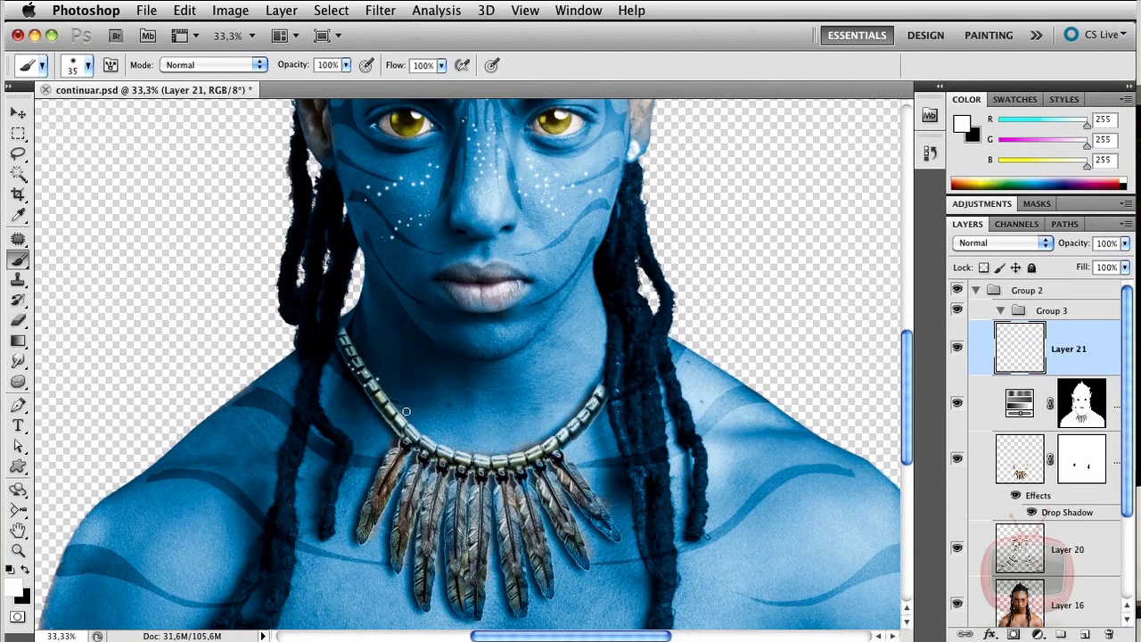
left_click_drag(237, 499, 212, 568)
left_click_drag(722, 426, 765, 562)
left_click_drag(560, 343, 519, 392)
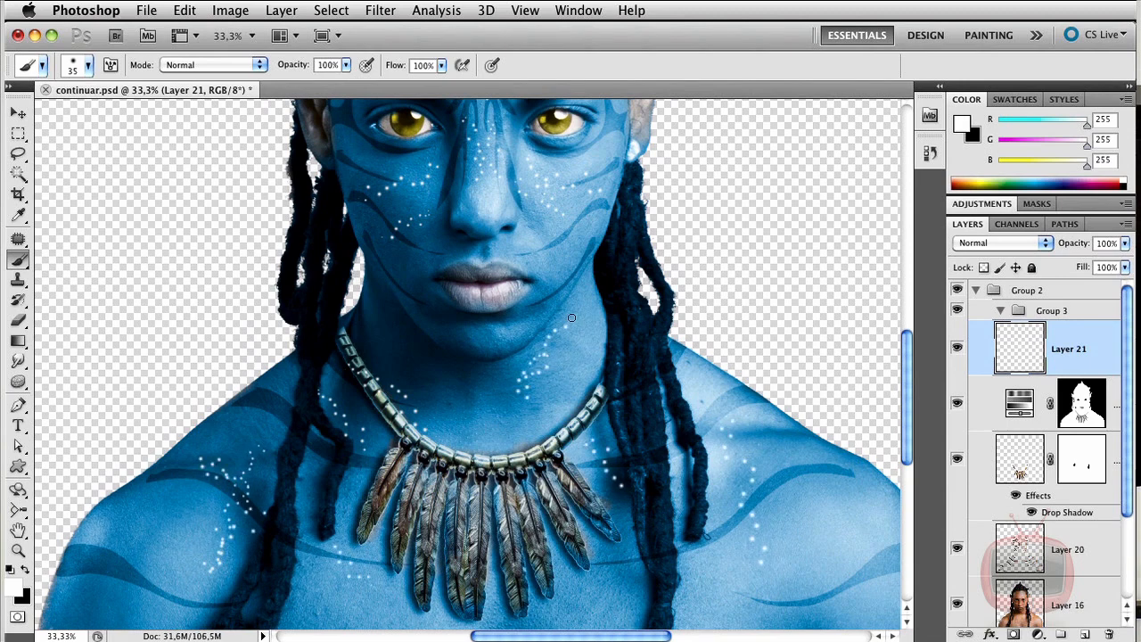
left_click_drag(706, 367, 702, 526)
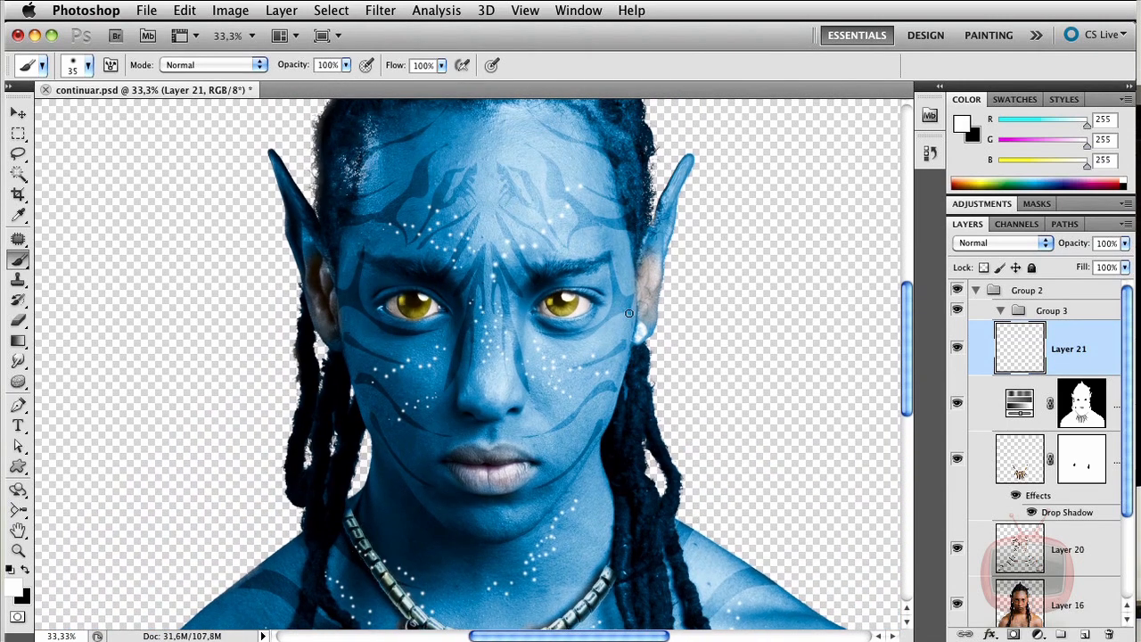
Step: Move the dot layer, Layer 21, into Group 3 and set the group's blend mode to Color Dodge
left_click_drag(1075, 353, 1048, 311)
left_click(1001, 311)
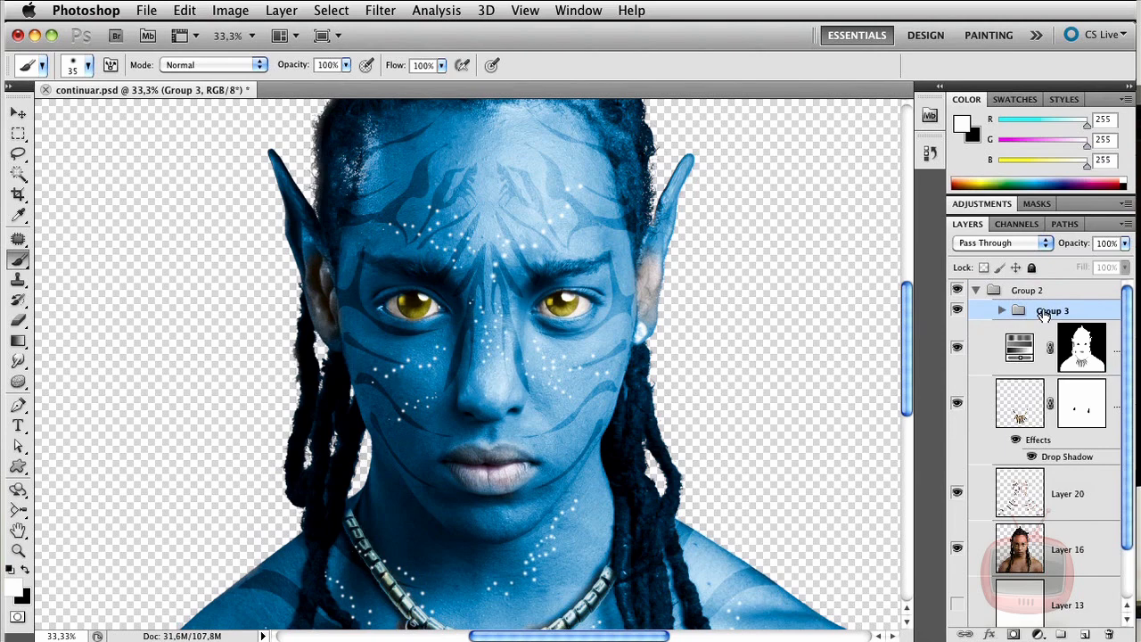
left_click(1010, 244)
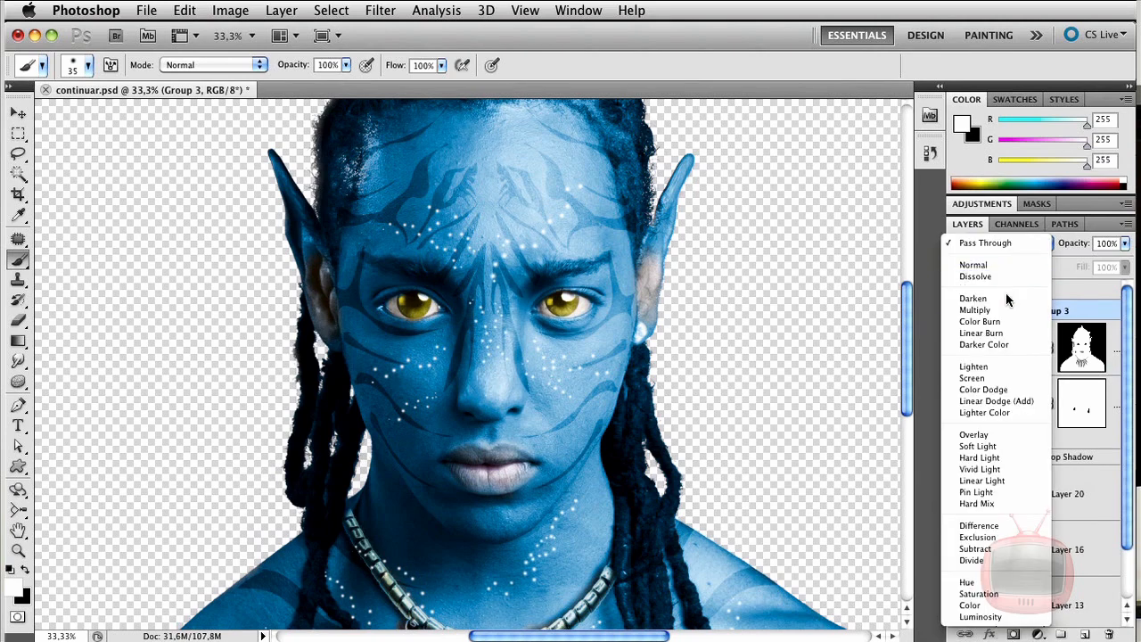
left_click(1000, 389)
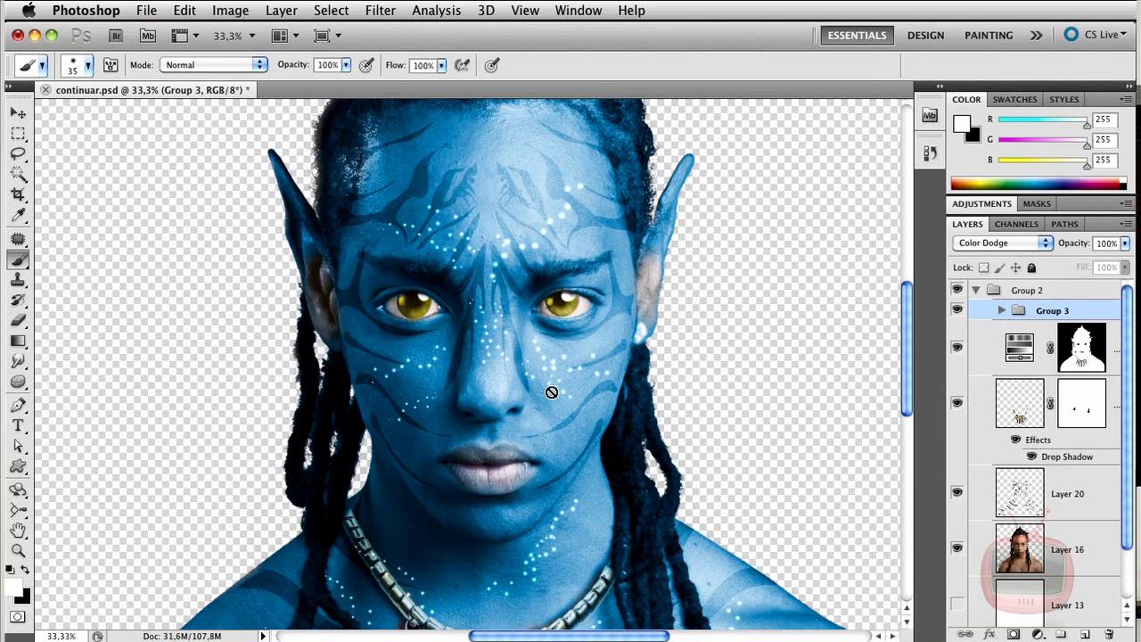
key("super+minus")
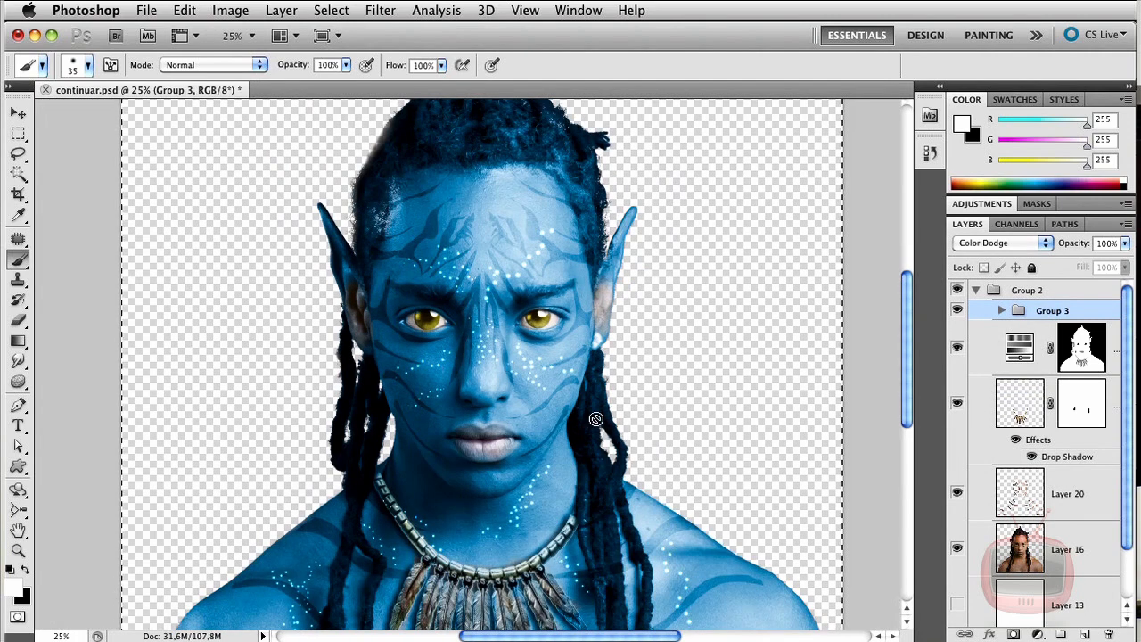
Step: Lower the opacity of the dot layer, Layer 21, inside Group 3 to 42%
left_click(1002, 312)
left_click(1074, 348)
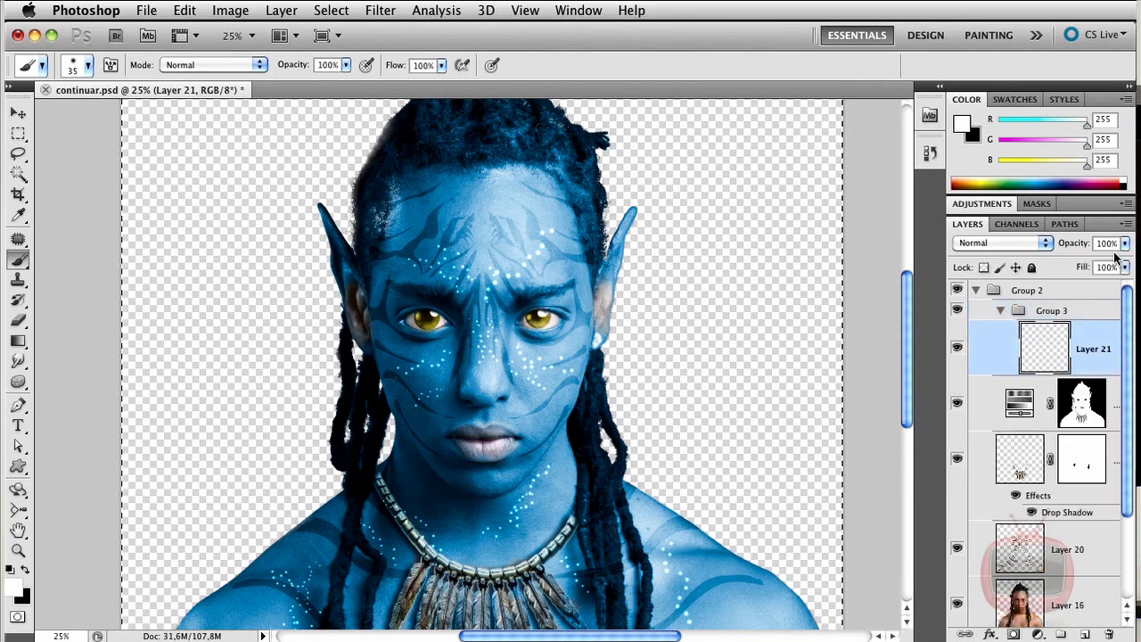
left_click(1124, 242)
left_click_drag(1118, 261, 1071, 260)
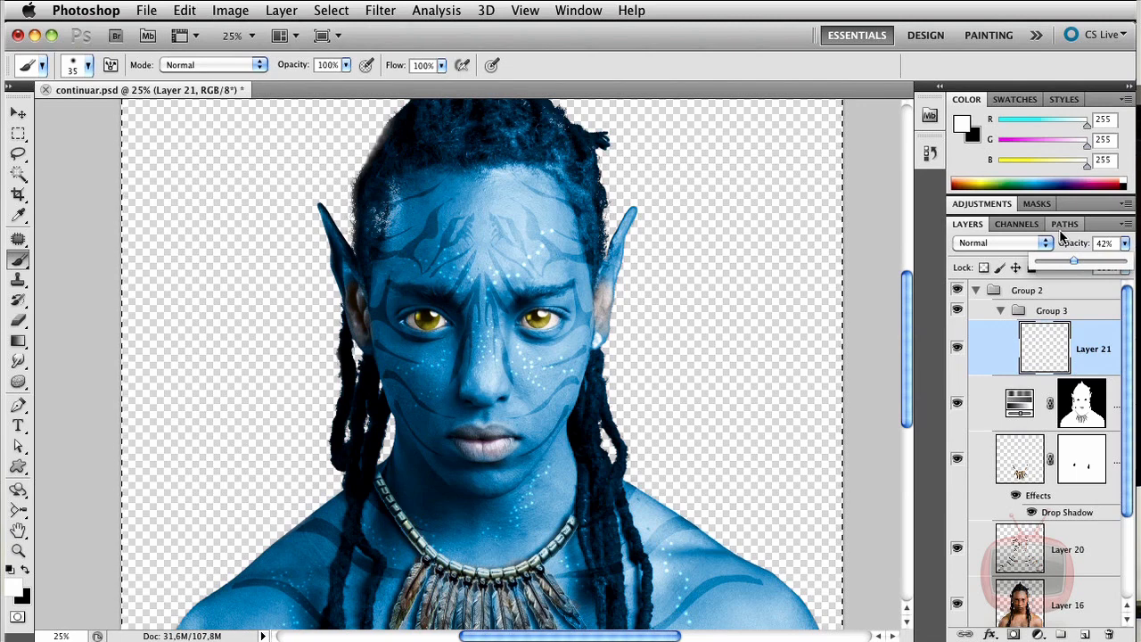
Step: Paint additional smaller white dots over the face on Layer 21 with the 15 px brush
key("super+plus")
key("super+plus")
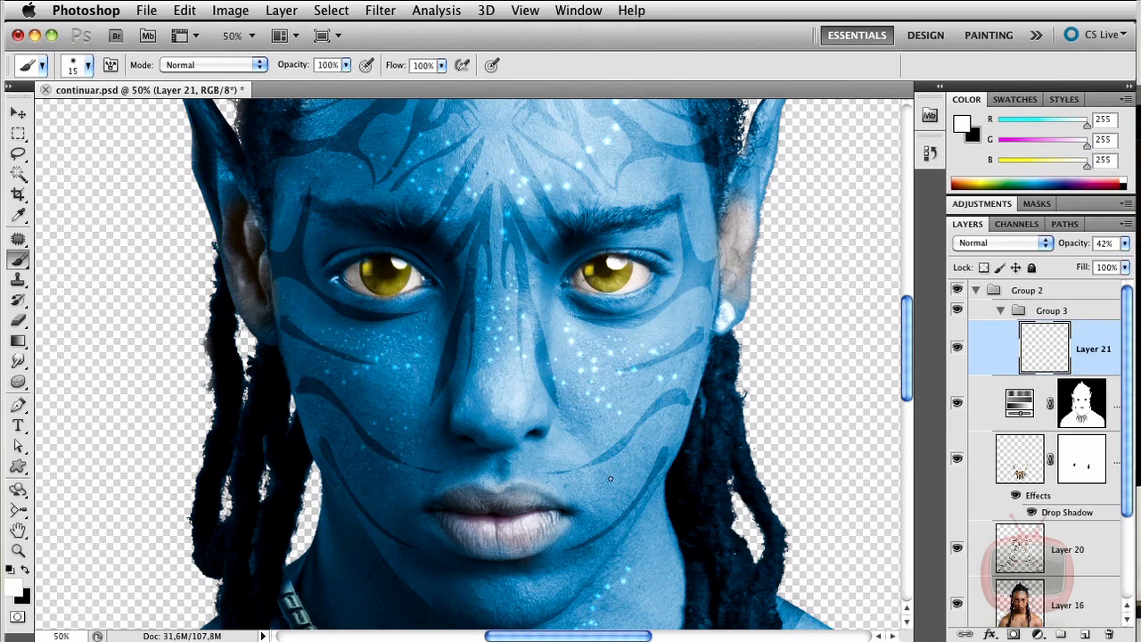
scroll(651, 335, "up", 5)
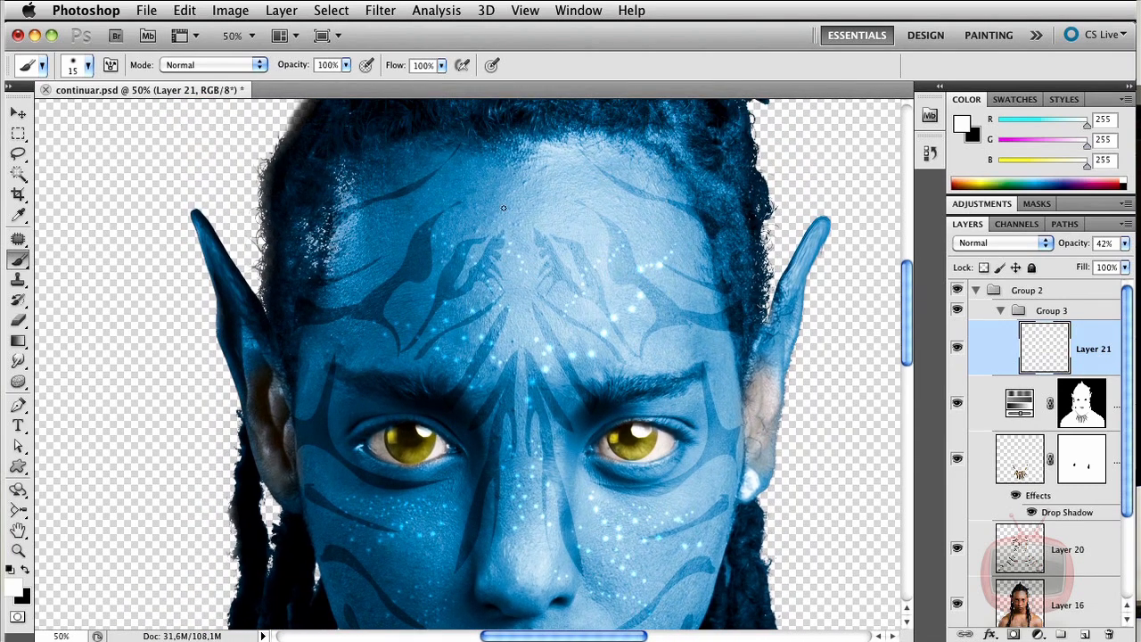
left_click_drag(651, 553, 622, 392)
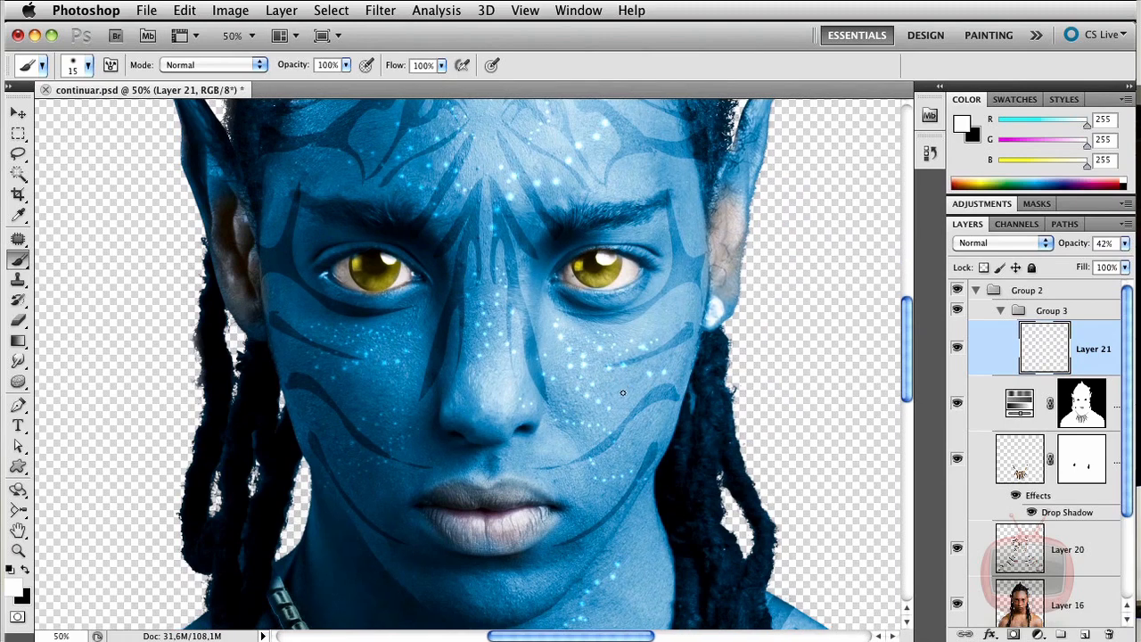
key("super+minus")
key("super+minus")
key("super+minus")
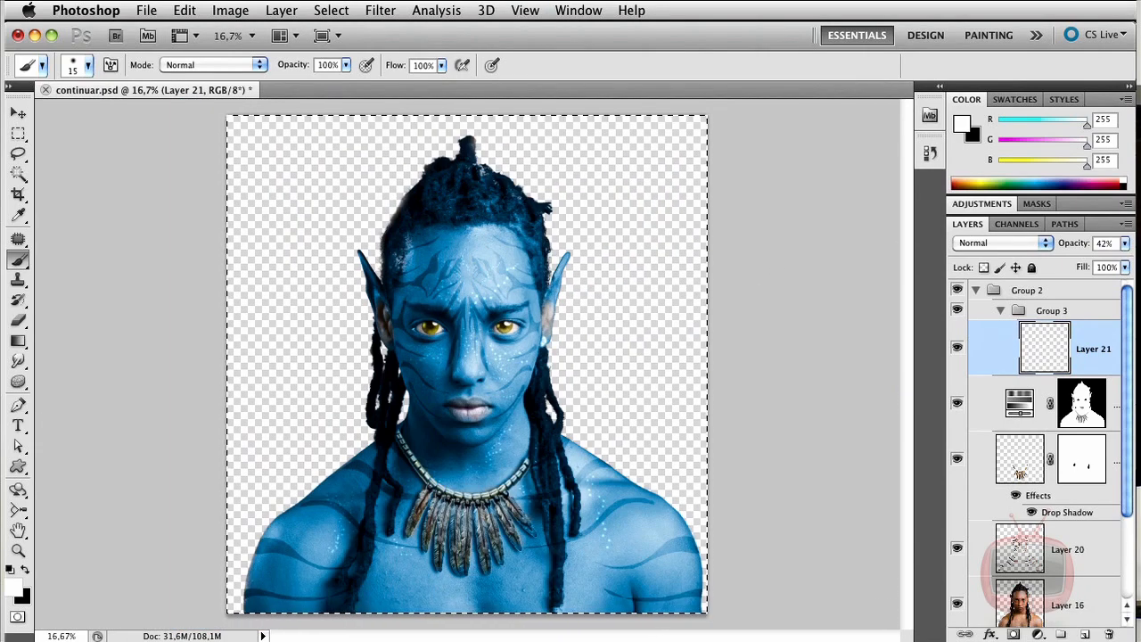
Step: Show the blue forest background on Layer 7 copy and clear the active selection
scroll(1127, 504, "down", 3)
left_click(958, 599)
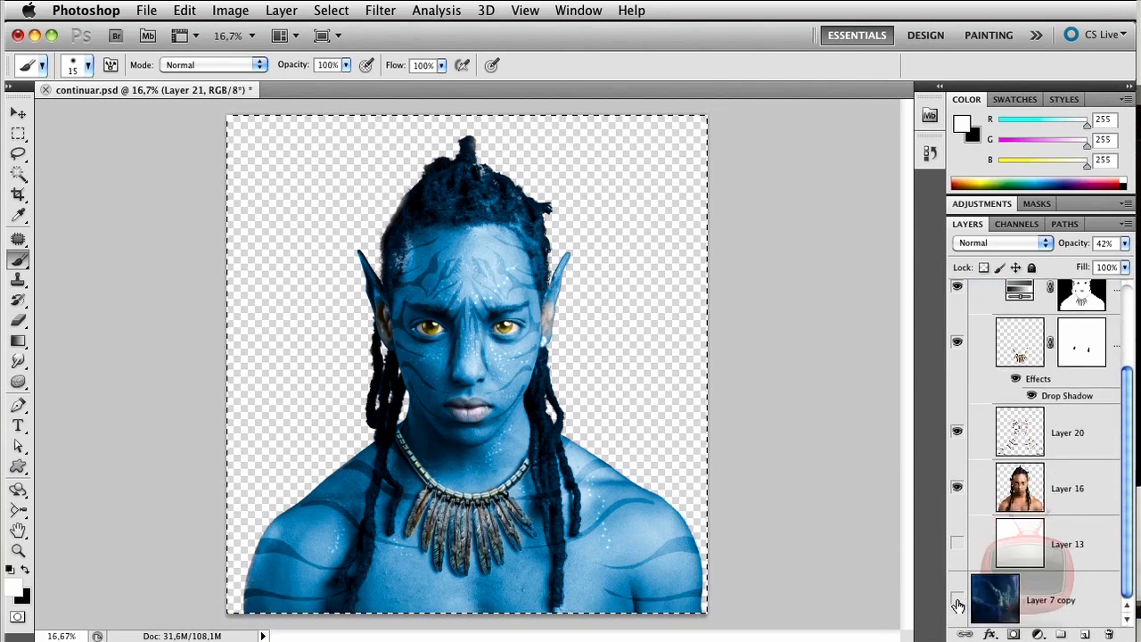
key("super+d")
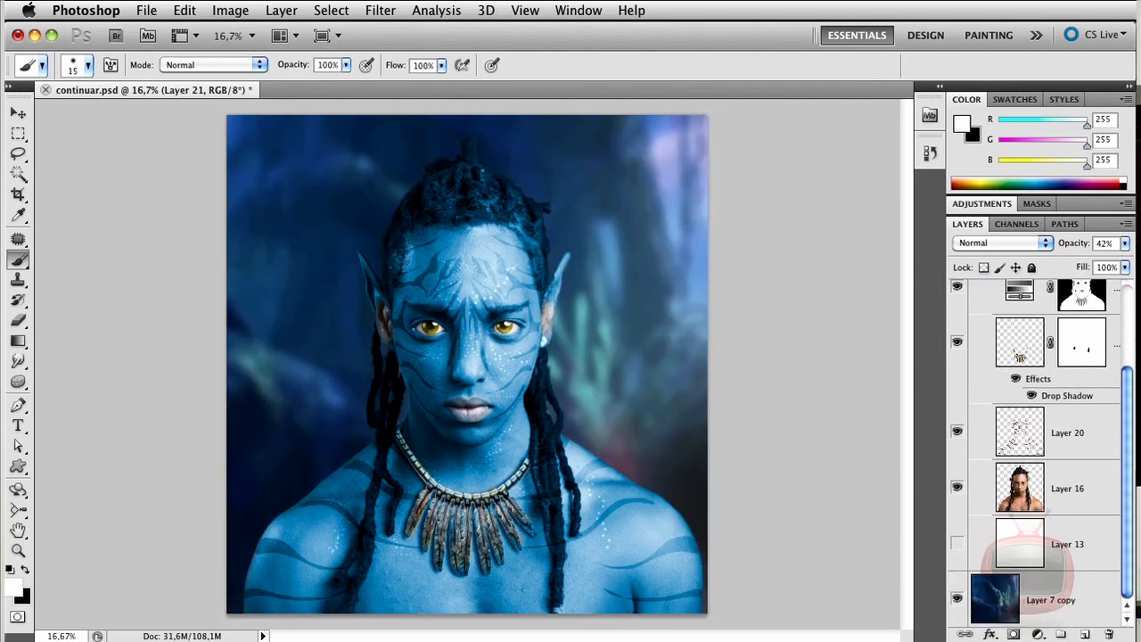
Step: Merge all character layers from Layer 16 up to Group 3 into one layer and check it by toggling its visibility
left_click(1089, 501)
scroll(1124, 481, "up", 5)
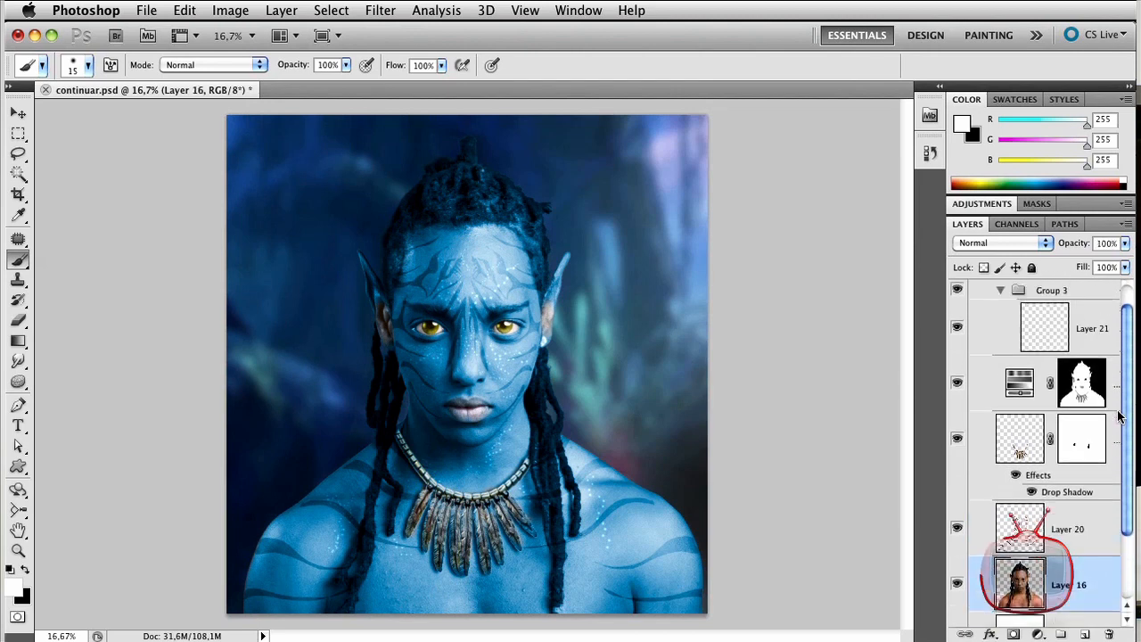
left_click(1084, 309, "shift")
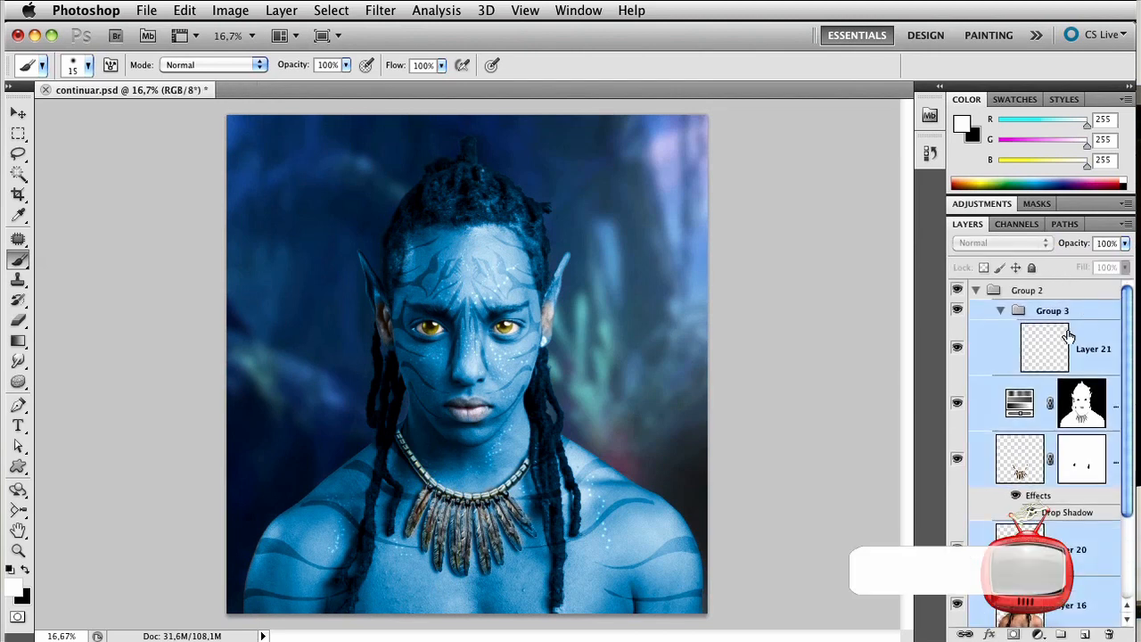
key("super+e")
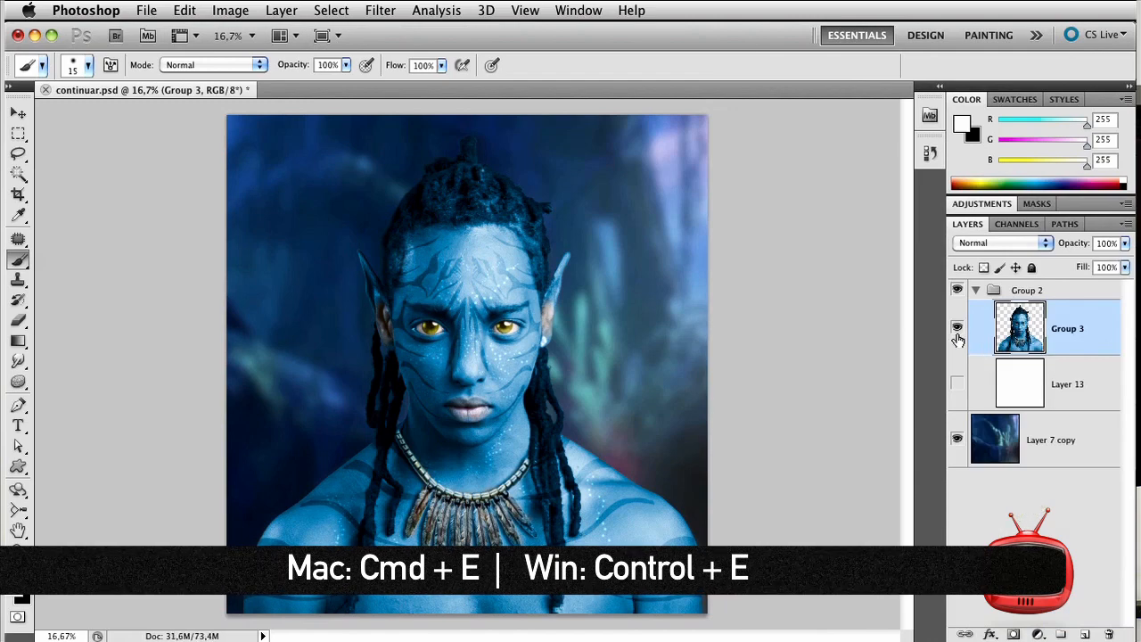
left_click(956, 327)
left_click(956, 327)
left_click(1059, 332)
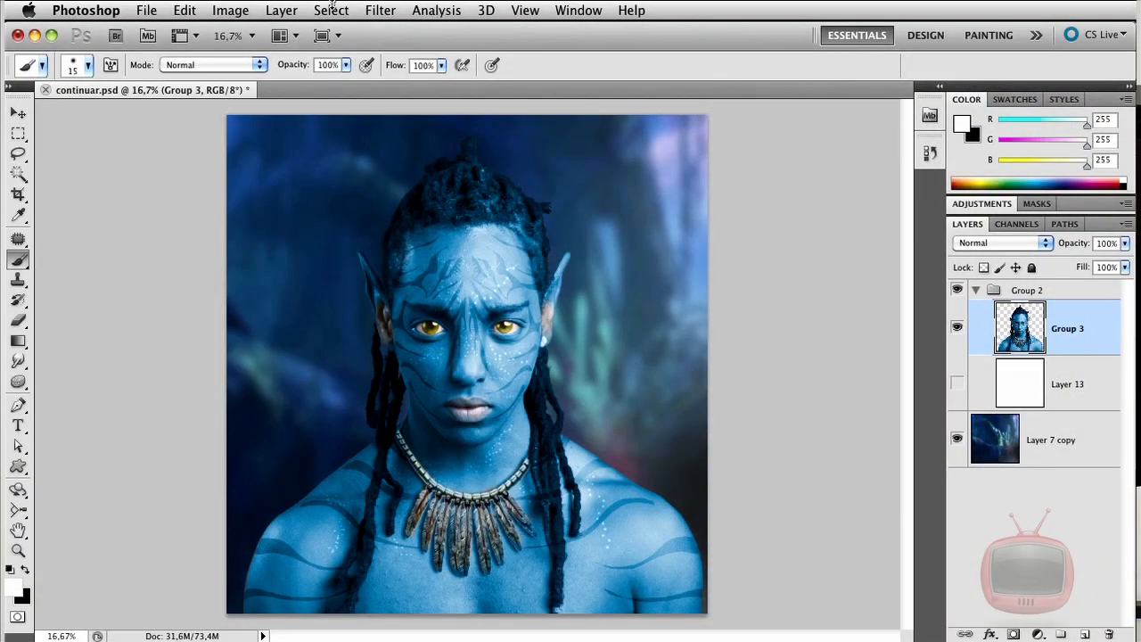
Step: Start Match Color on the merged character layer, using continuar.psd as the source and Layer 7 copy as the source layer
left_click(229, 11)
mouse_move(250, 69)
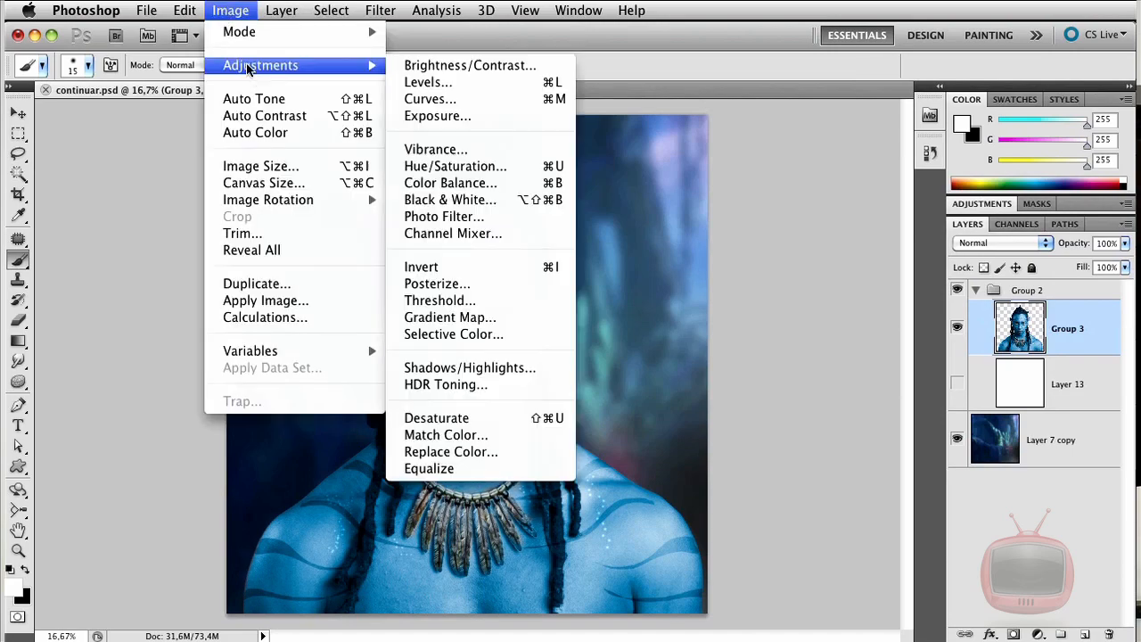
mouse_move(290, 69)
left_click(469, 435)
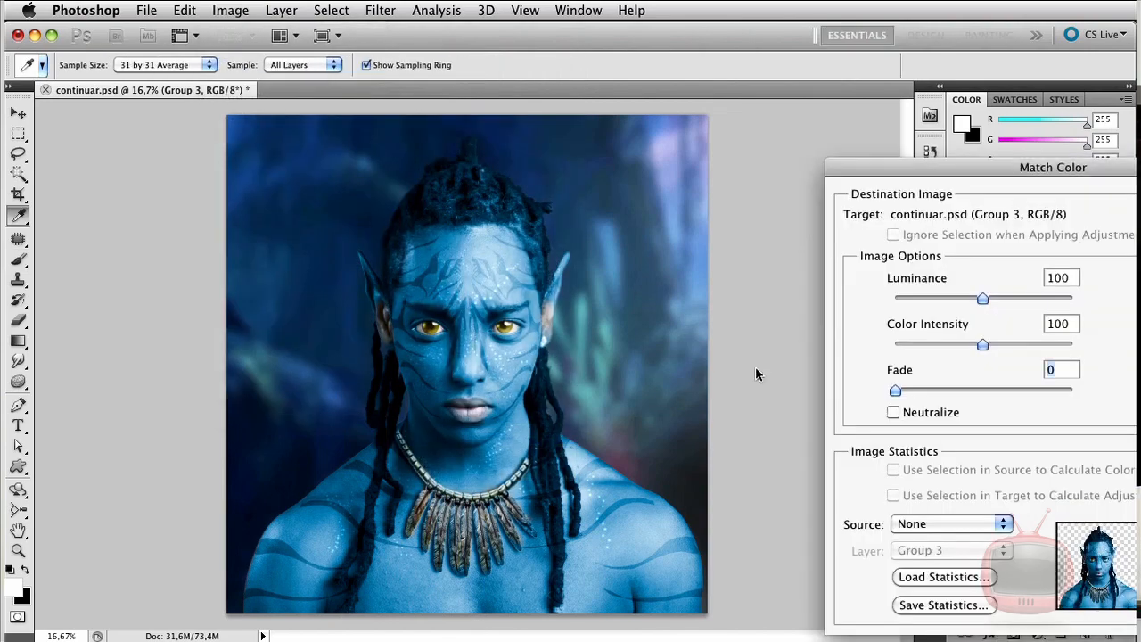
left_click(973, 526)
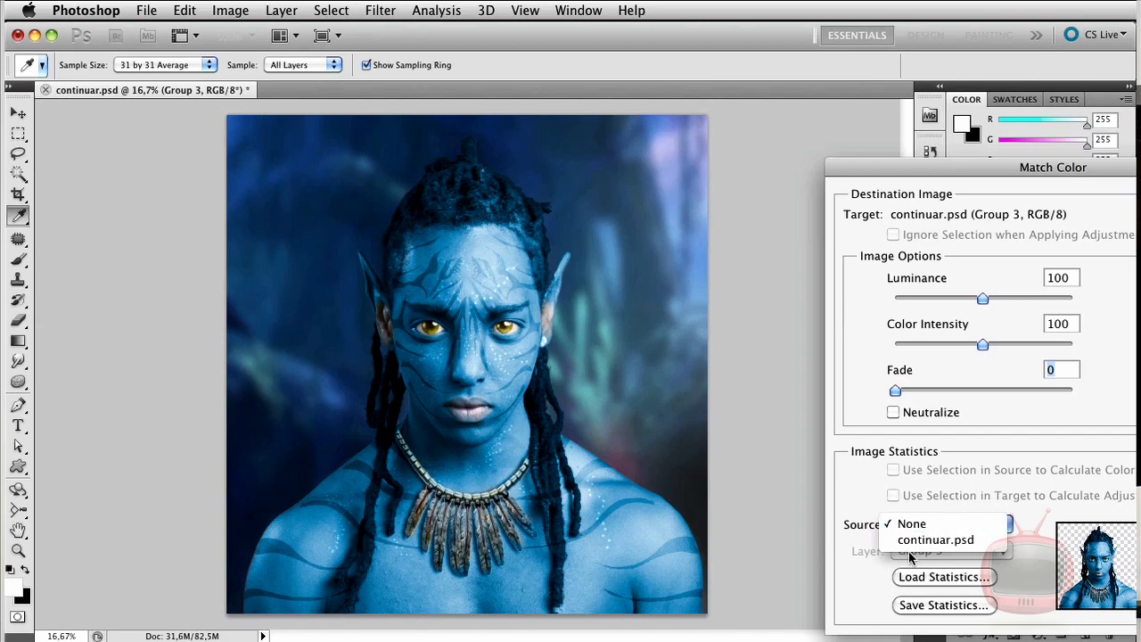
left_click(967, 540)
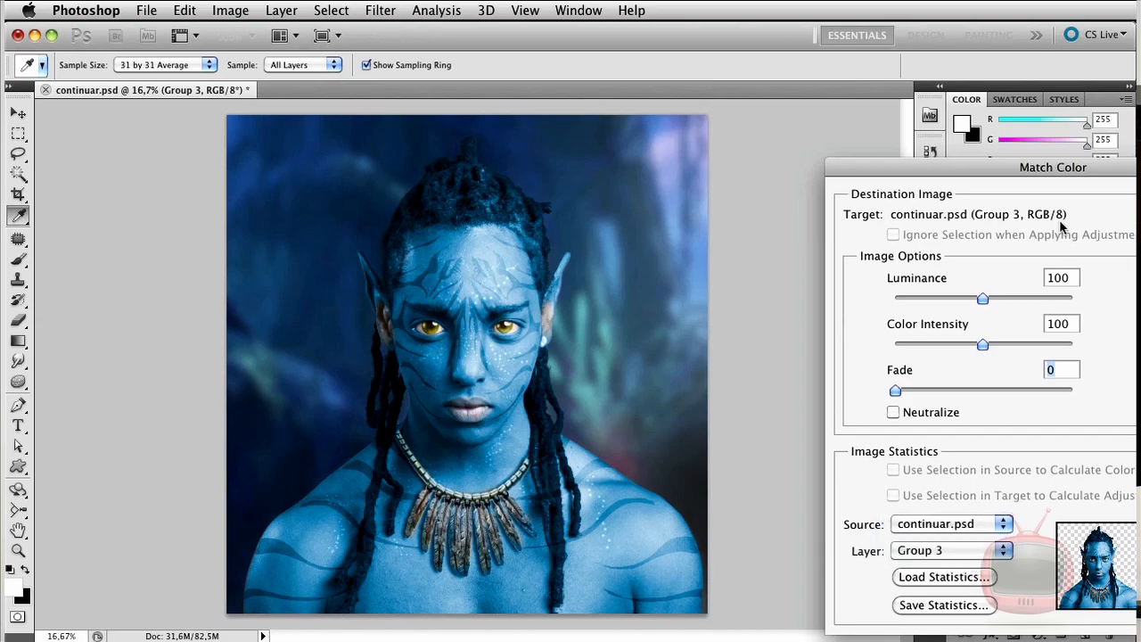
left_click_drag(1077, 168, 740, 223)
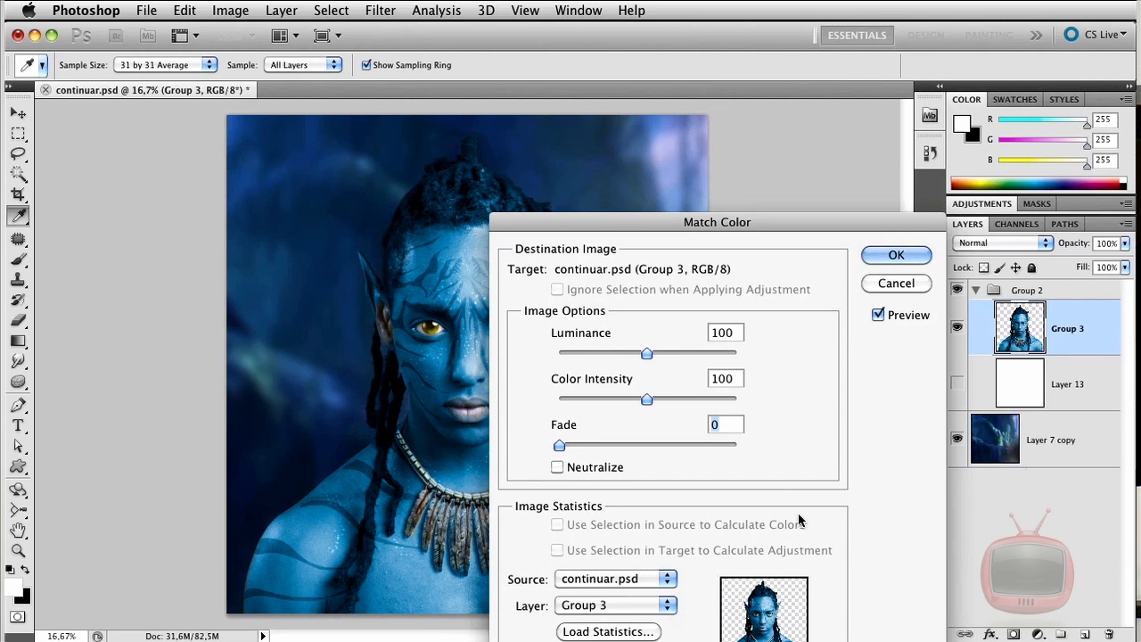
left_click(662, 609)
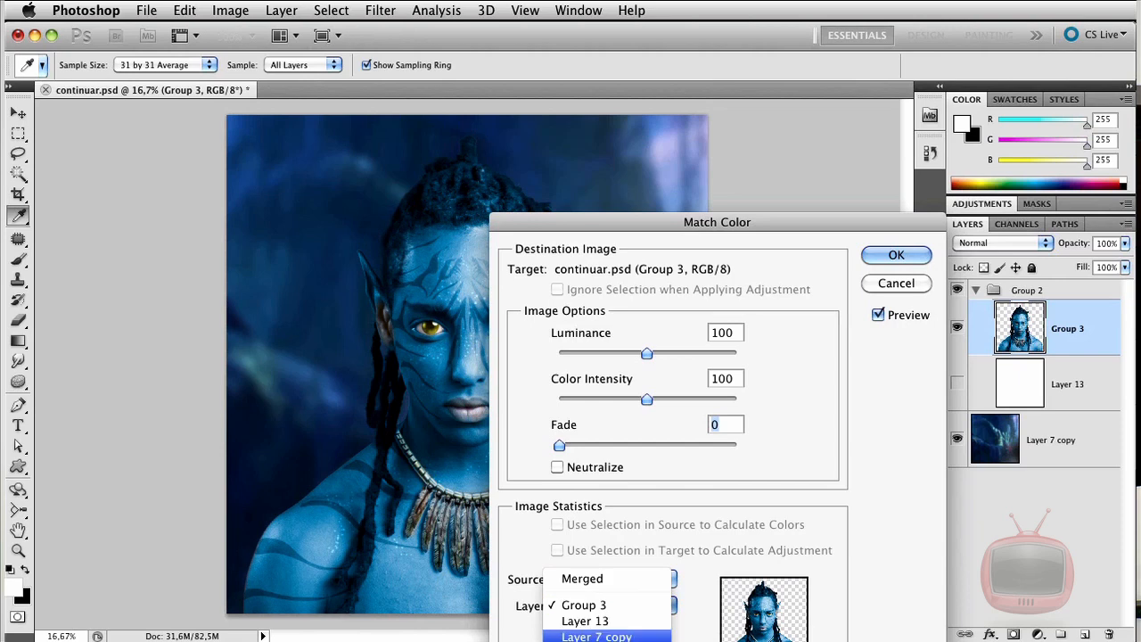
left_click(596, 635)
left_click_drag(777, 231, 996, 248)
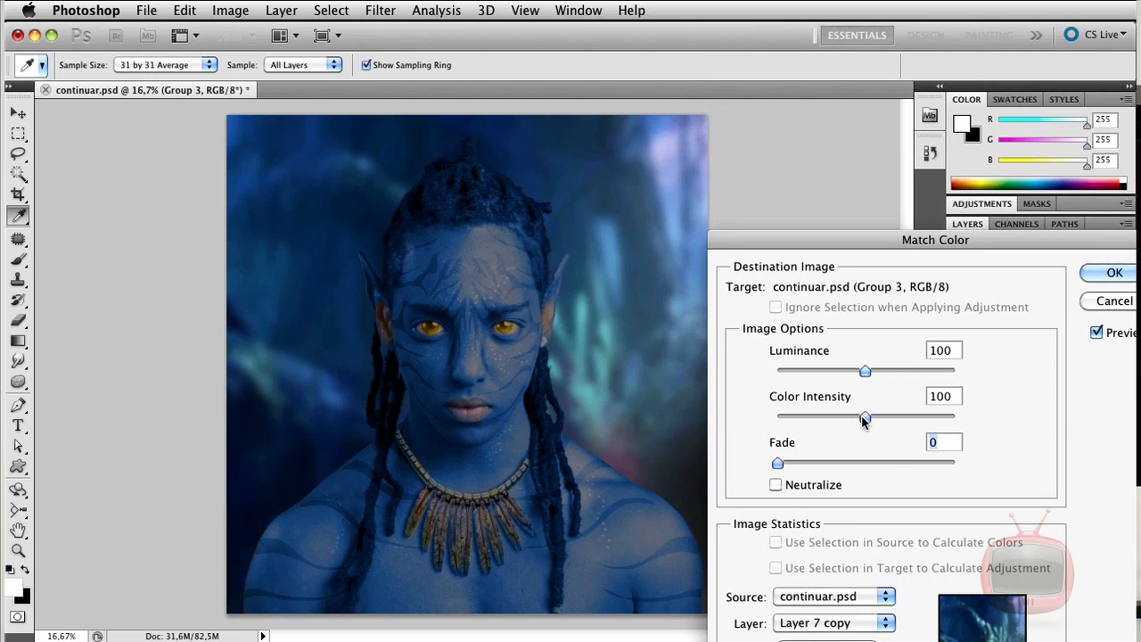
Step: Raise the Match Color Fade strongly, slightly reduce Luminance and Color Intensity, and apply the adjustment to the character
left_click_drag(782, 462, 916, 463)
mouse_move(865, 370)
left_mouse_down()
mouse_move(845, 374)
mouse_move(861, 373)
left_mouse_up()
left_click_drag(864, 416, 849, 424)
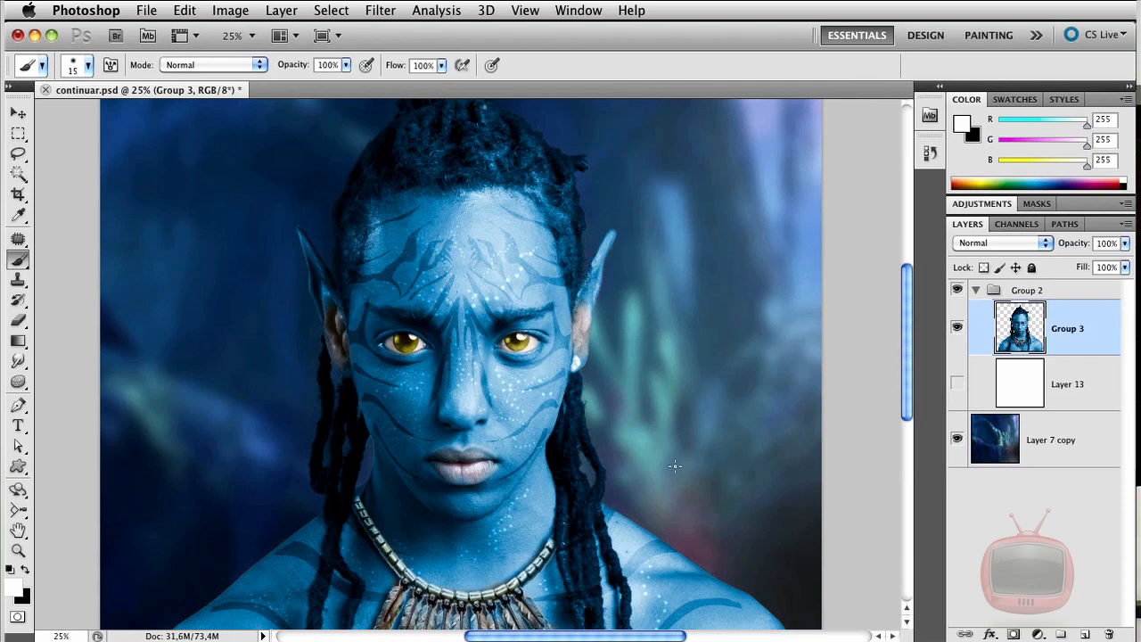
mouse_move(599, 606)
left_mouse_down()
mouse_move(579, 362)
mouse_move(614, 545)
left_mouse_up()
scroll(601, 445, "up", 3)
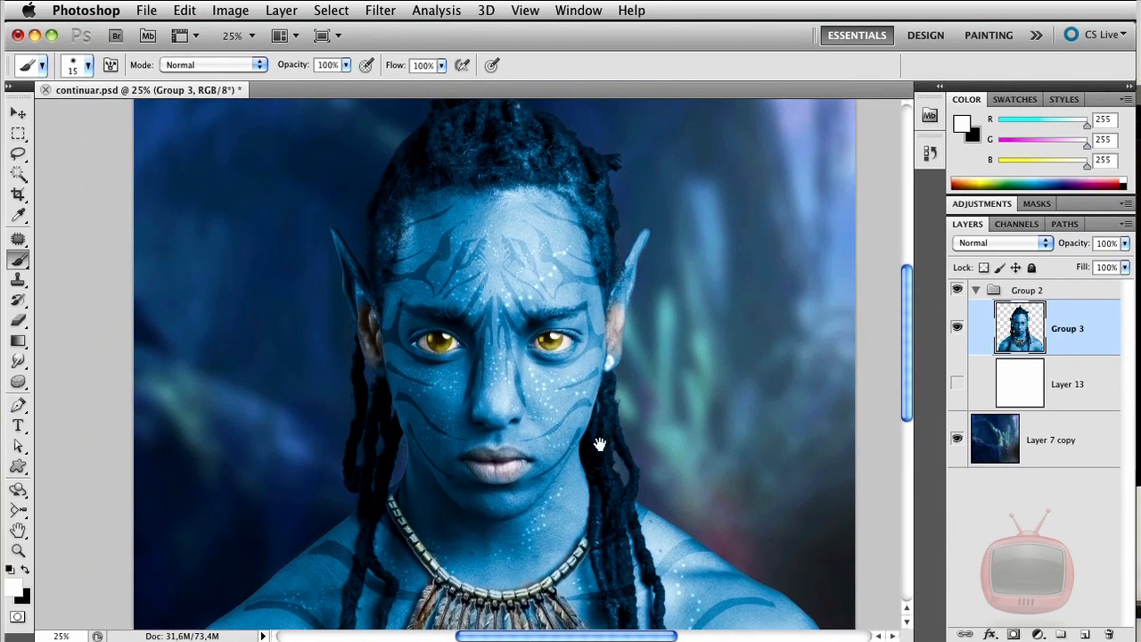
left_click_drag(631, 447, 616, 434)
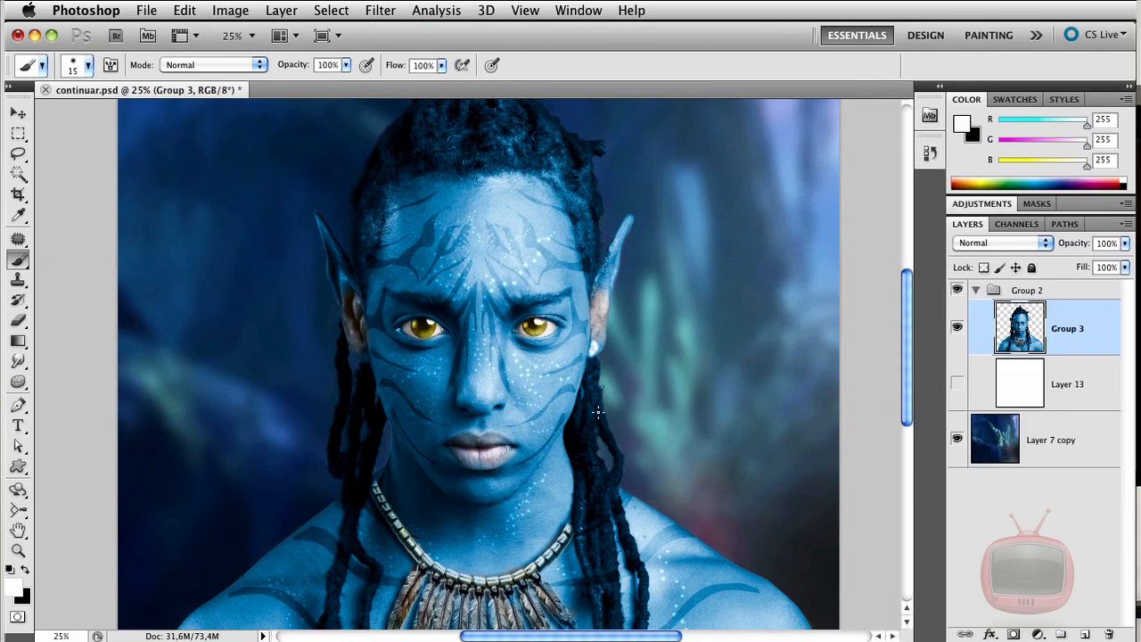